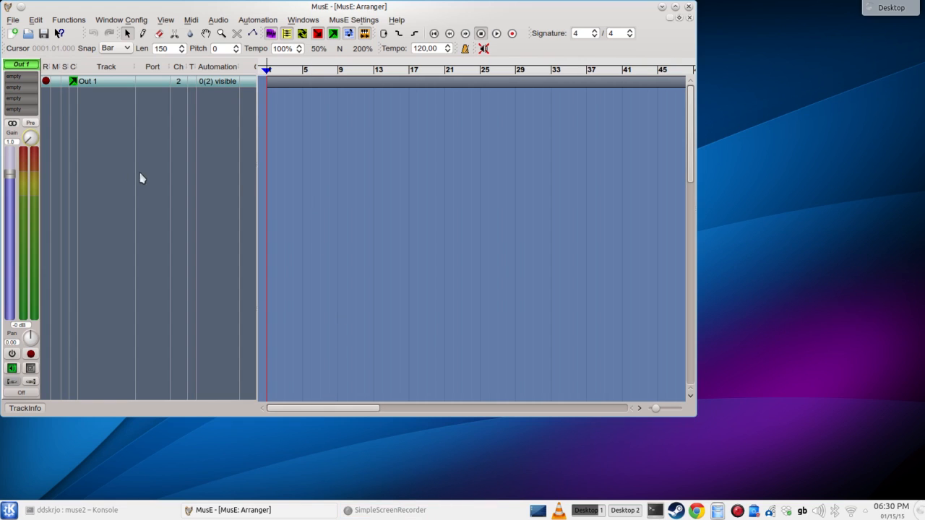
Add a DrumSynth LV2 synth track from the LV2 synths
right_click(130, 109)
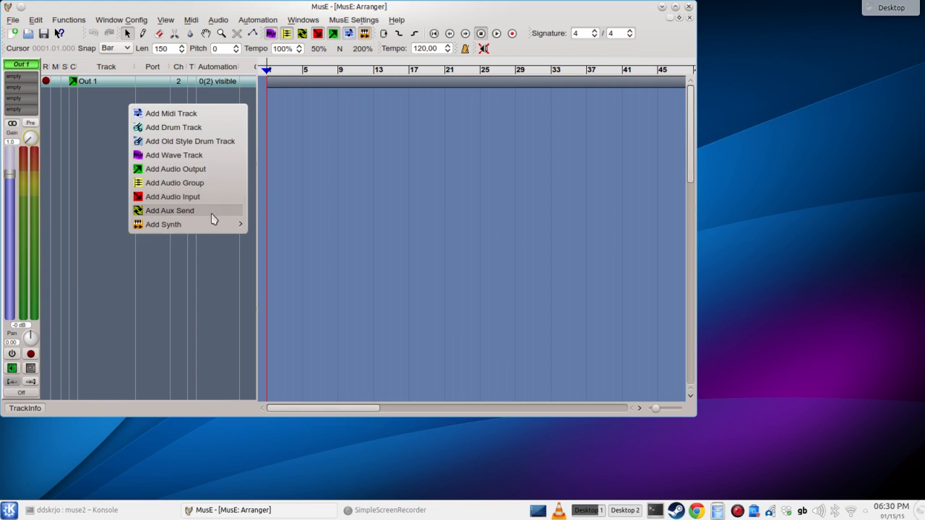
mouse_move(213, 226)
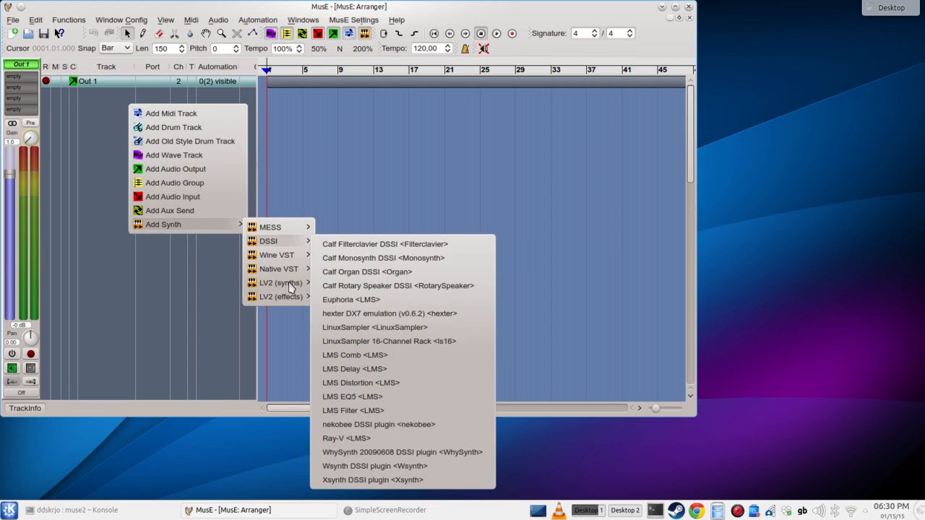
mouse_move(291, 287)
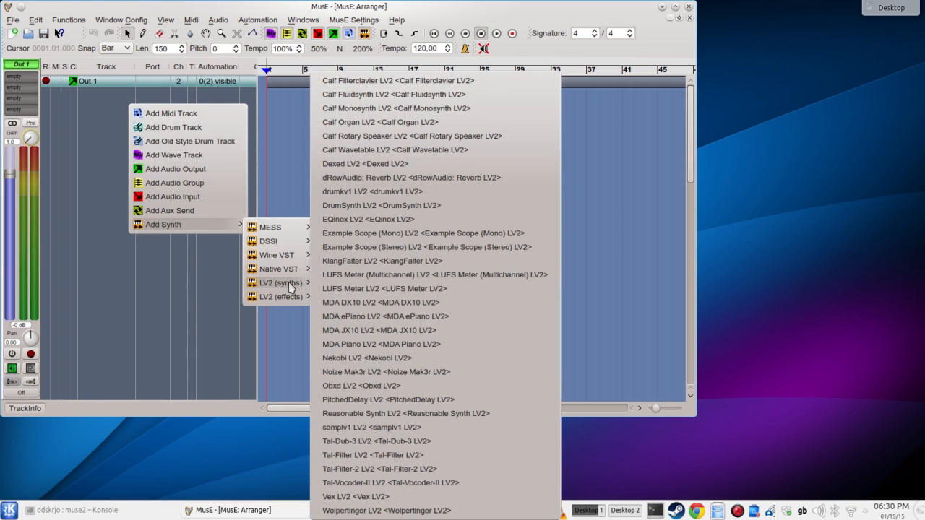
click(402, 208)
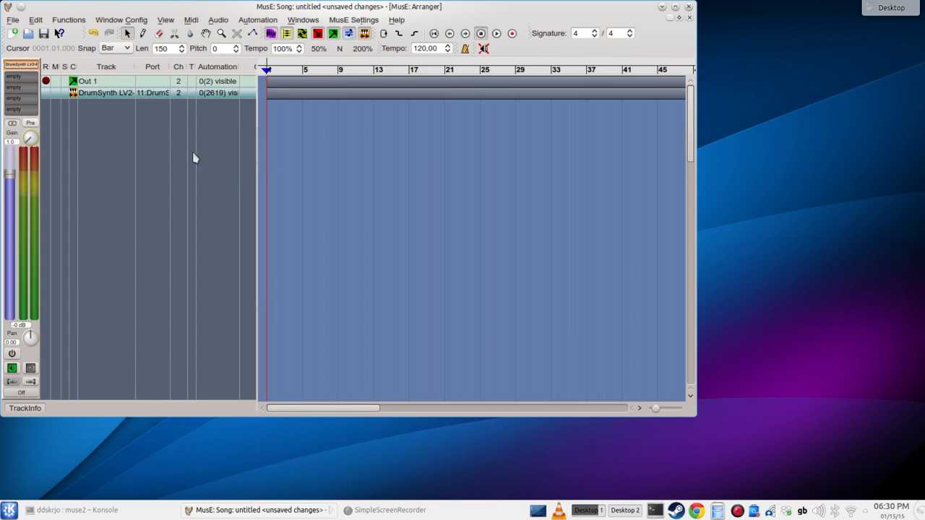
Open the DrumSynth track's GUI using the external-ui Widget type and place its window beside the arranger's track list
right_click(159, 98)
click(185, 112)
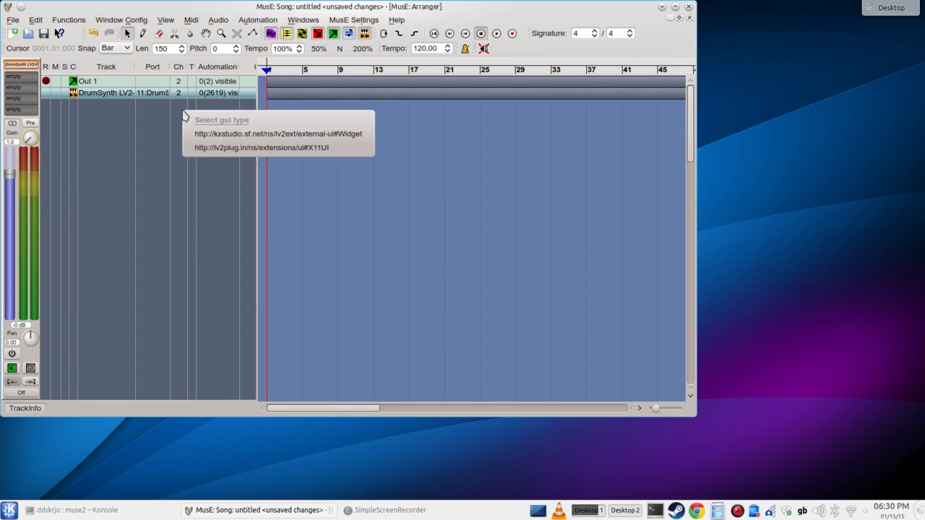
click(228, 133)
drag(231, 7, 757, 28)
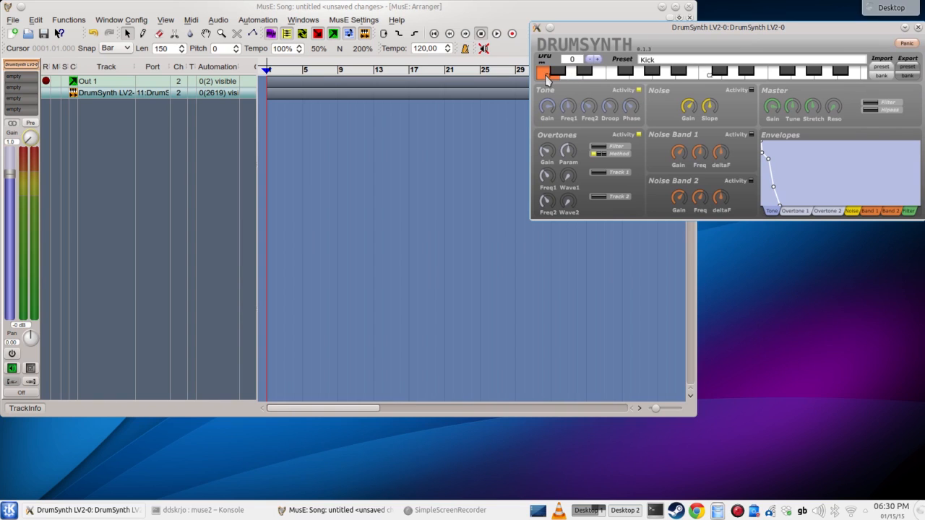
Audition the Kick and Snare sounds on DrumSynth's keyboard
click(546, 76)
click(546, 76)
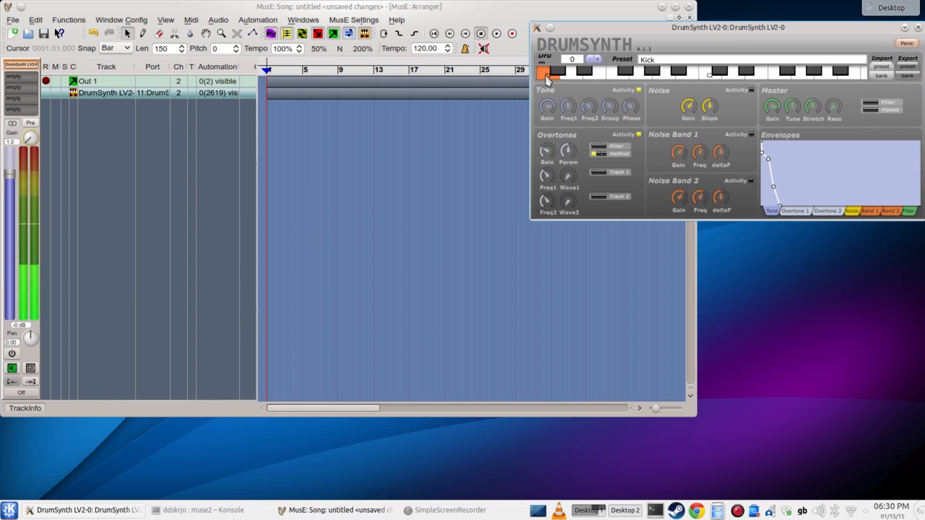
click(571, 75)
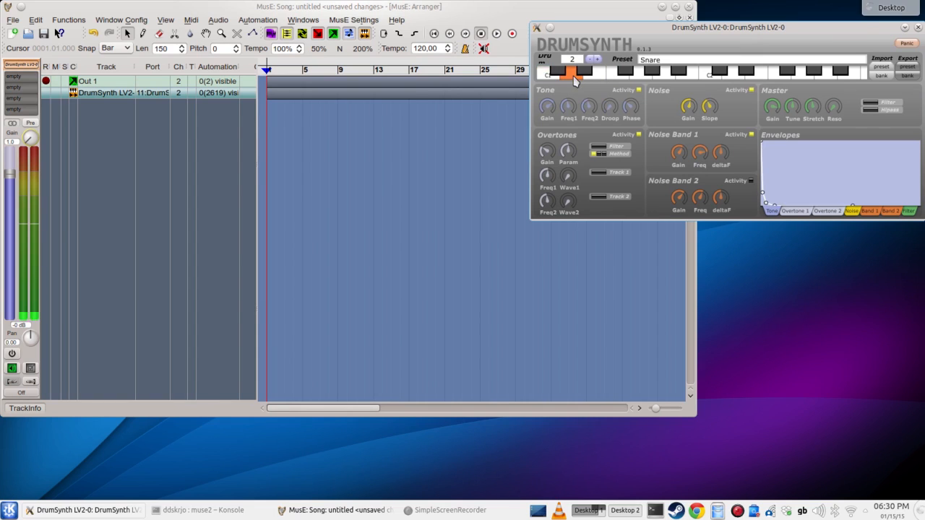
click(544, 76)
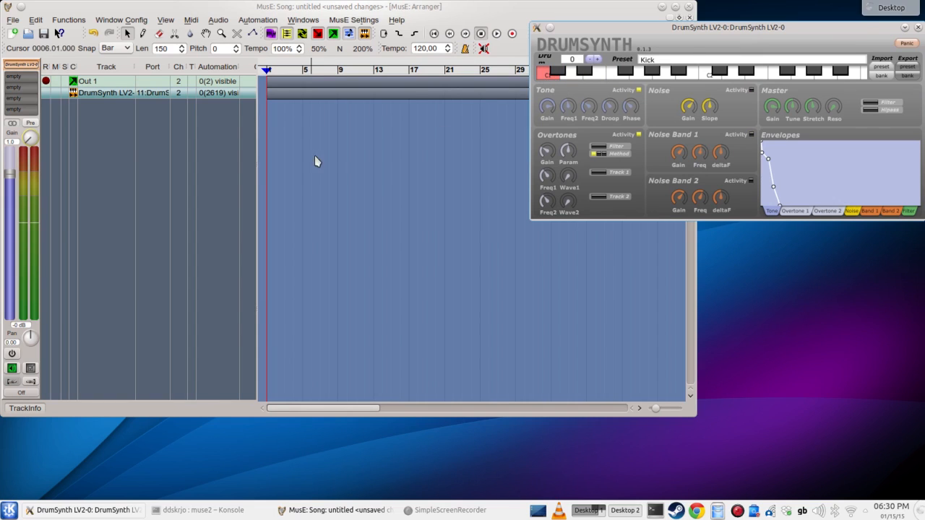
Add a new-style drum track to the arrangement and set its output port to 11:DrumSynth LV2-0
click(287, 133)
right_click(134, 122)
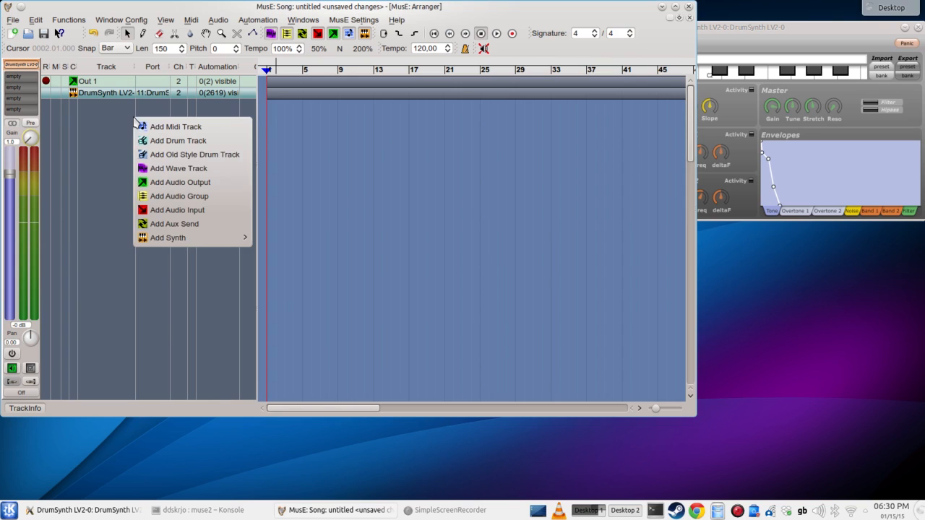
click(181, 141)
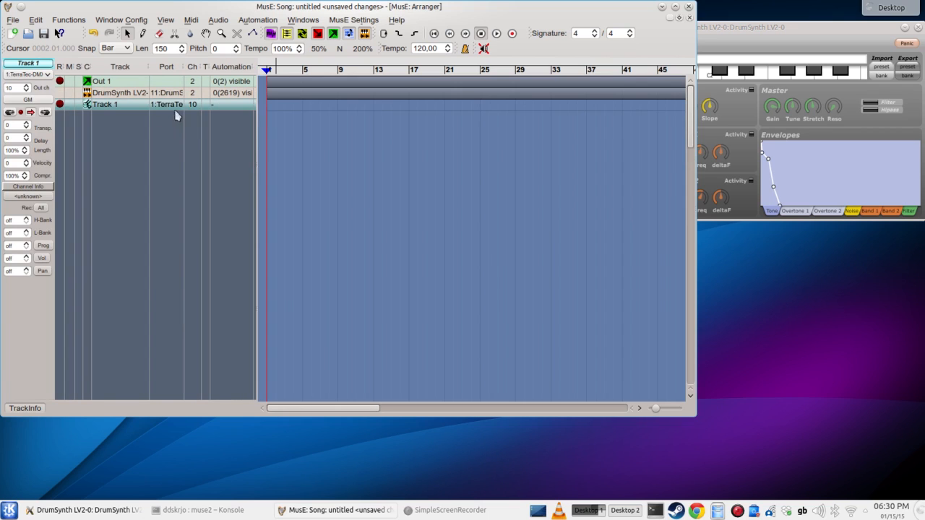
click(171, 111)
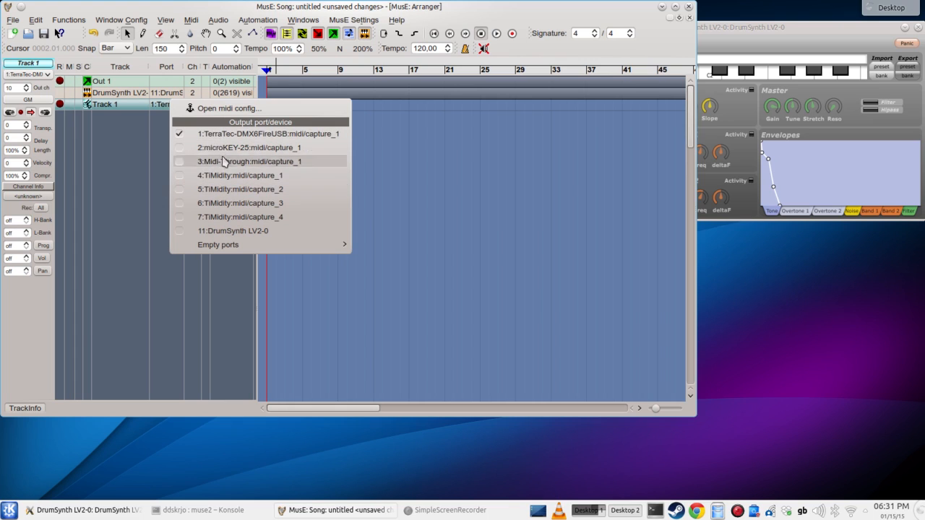
click(239, 231)
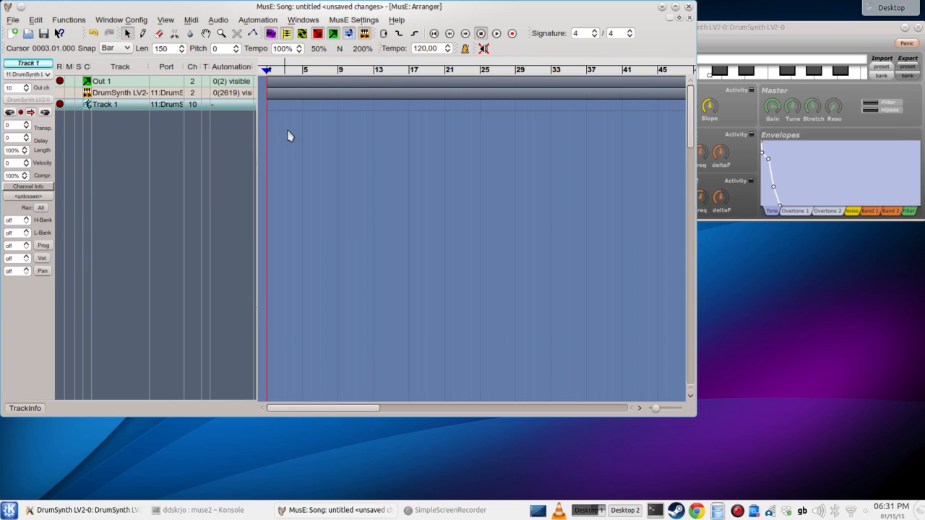
Draw a two-bar part at the start of Track 1 and open it in the drum editor
key(d)
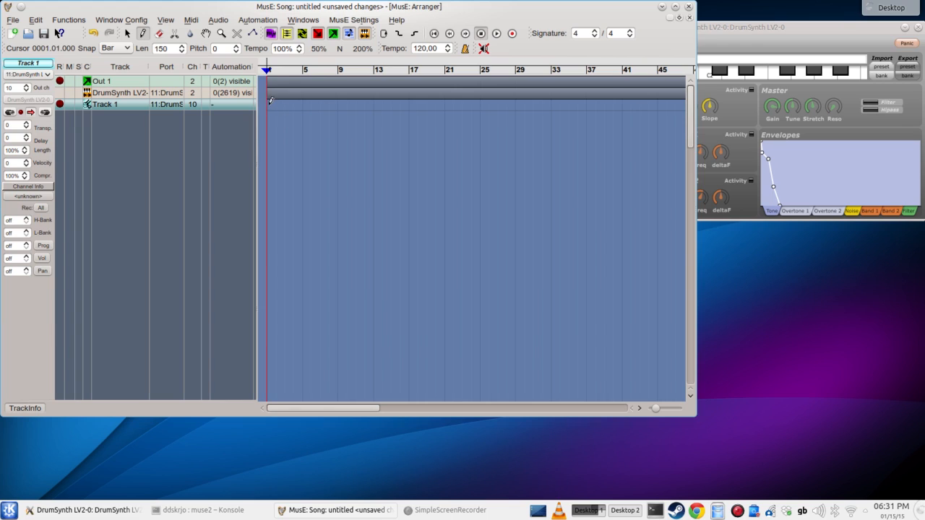
drag(268, 107, 284, 102)
key(a)
click(275, 109)
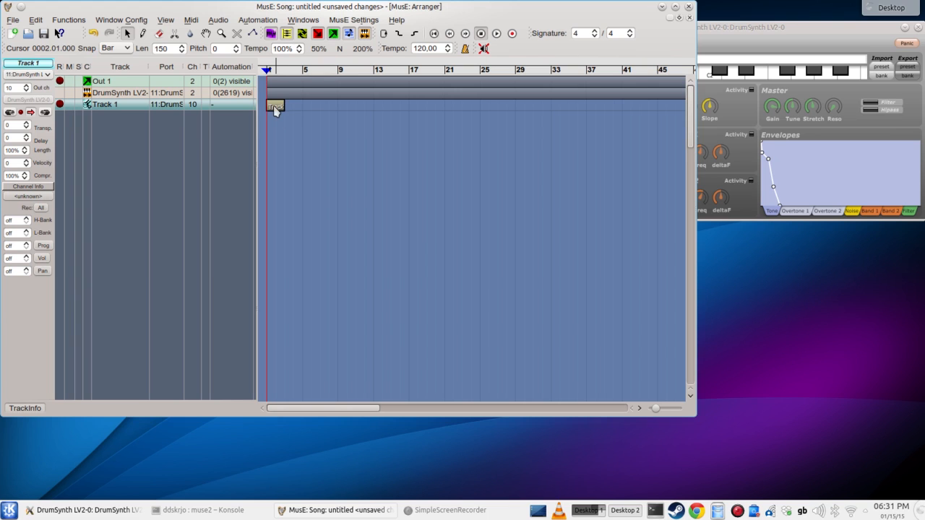
double_click(276, 108)
drag(467, 99, 409, 73)
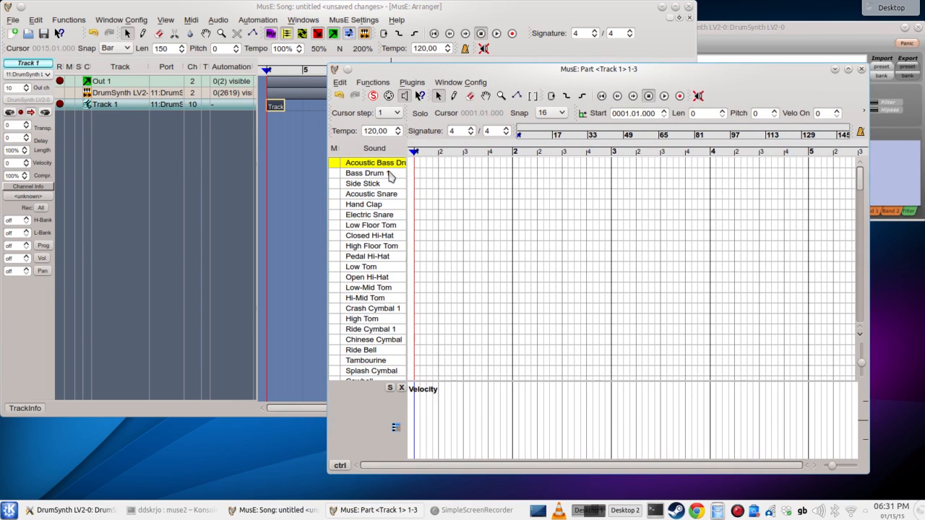
Audition the Bass Drum 1 and Acoustic Snare sounds in the drum list
click(390, 174)
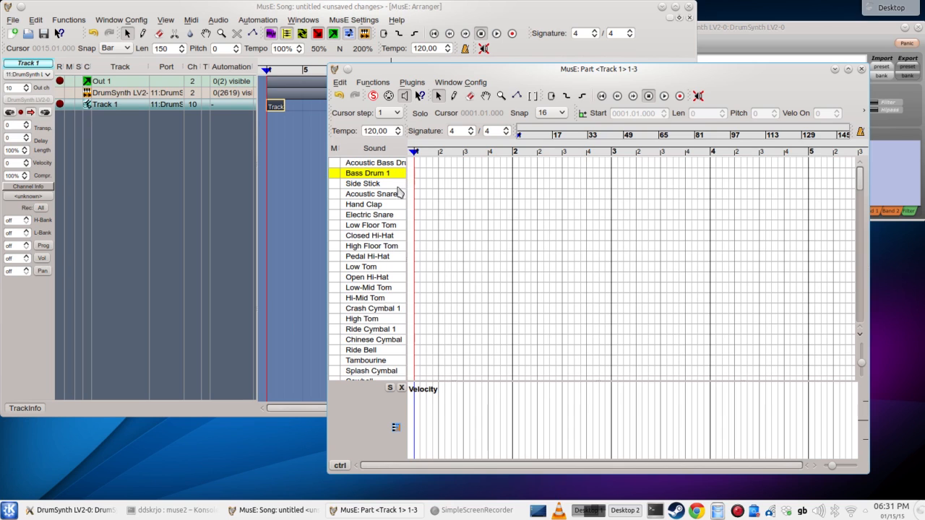
click(398, 194)
click(399, 174)
click(399, 194)
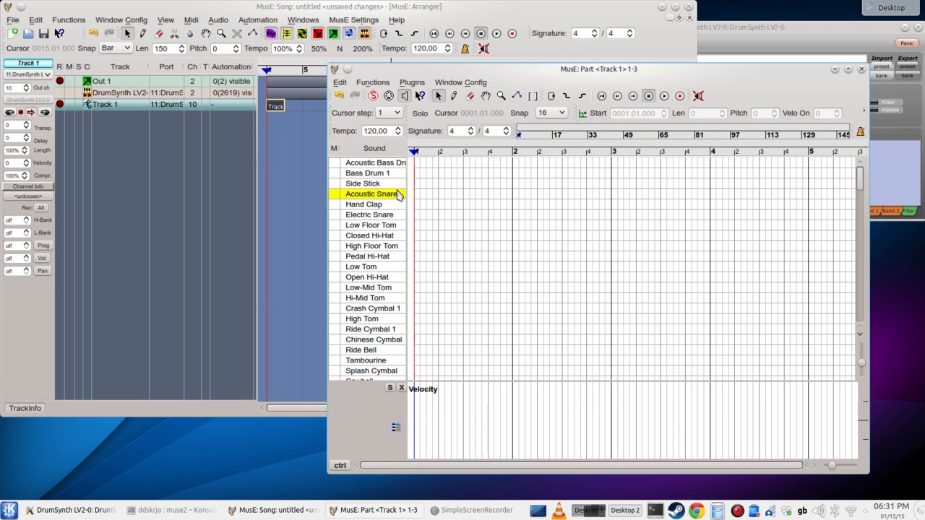
click(399, 175)
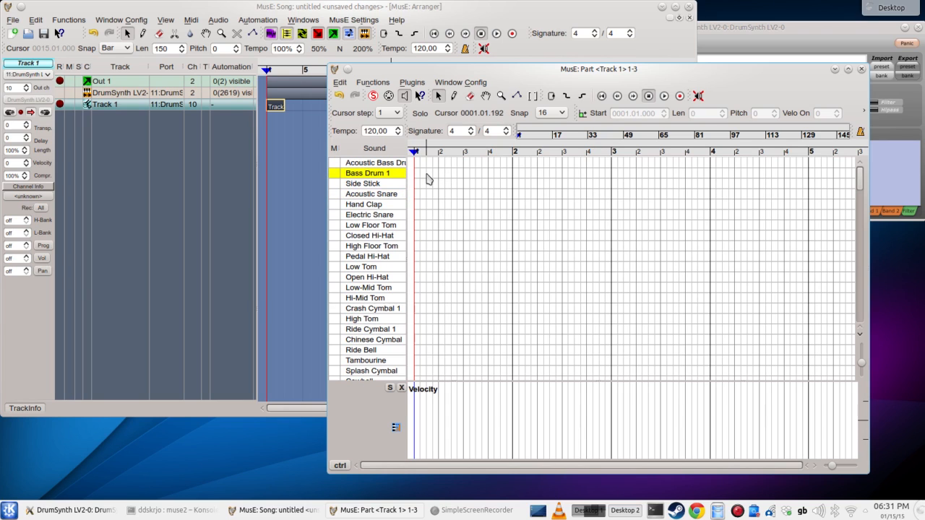
Enter bar 1 with Bass Drum 1 on beats 1 and 3, Acoustic Snare on 2 and 4, plus a lower-velocity snare on the last sixteenth
key(d)
click(415, 172)
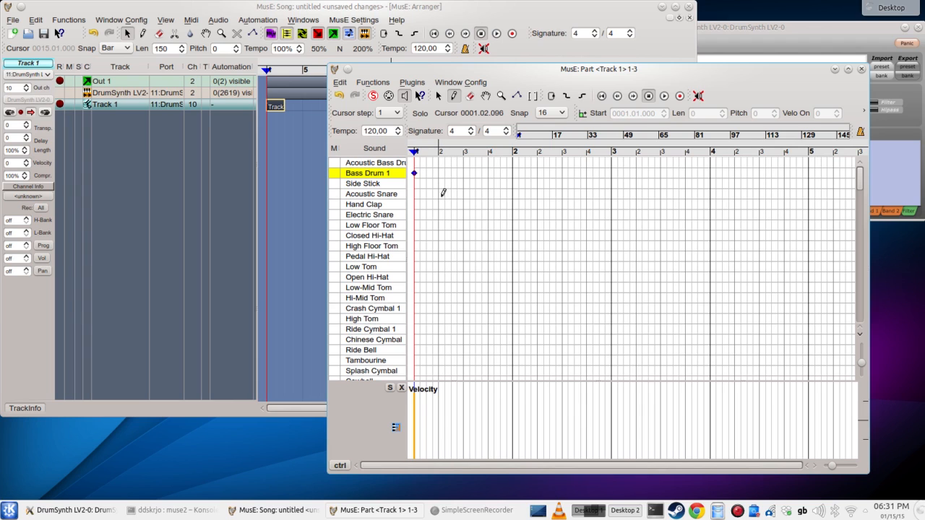
click(439, 194)
click(464, 173)
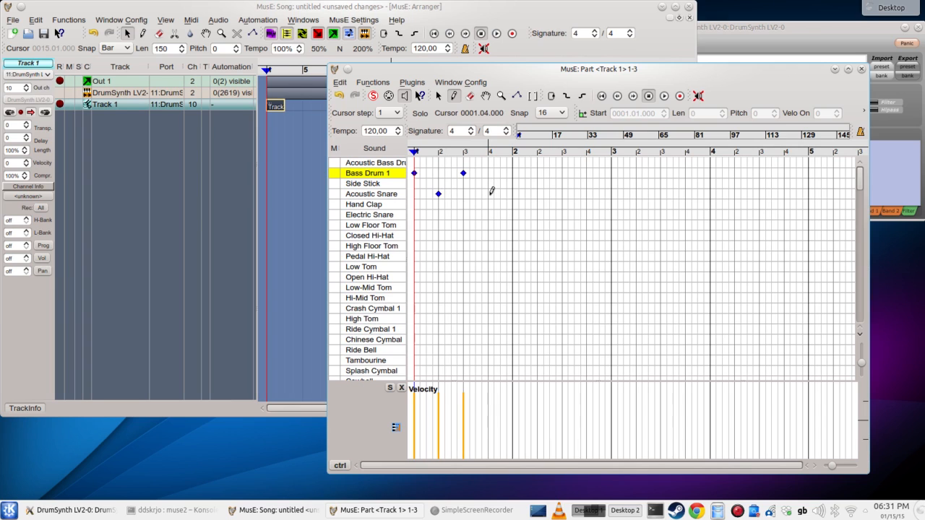
click(488, 193)
click(507, 193)
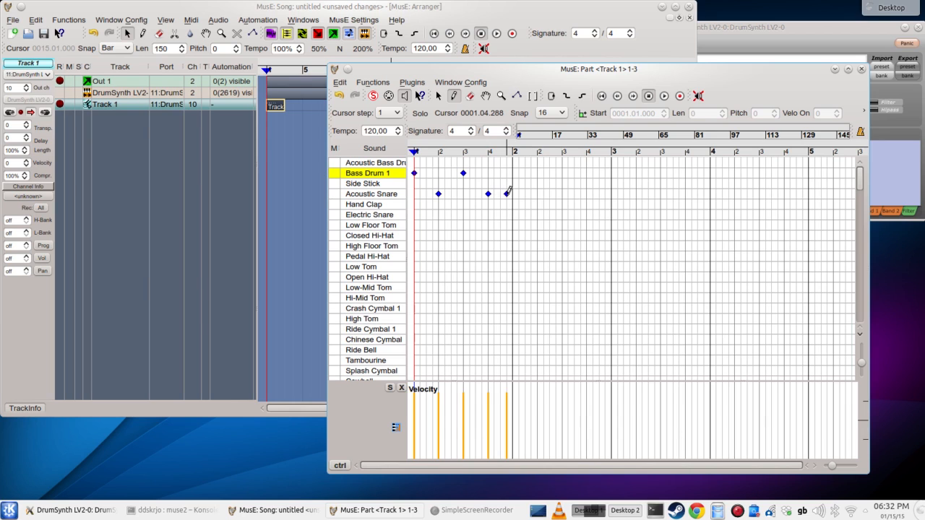
click(506, 419)
Enter bar 2 with Bass Drum 1 on beats 1 and 3 and Acoustic Snare on beats 2 and 4
click(513, 172)
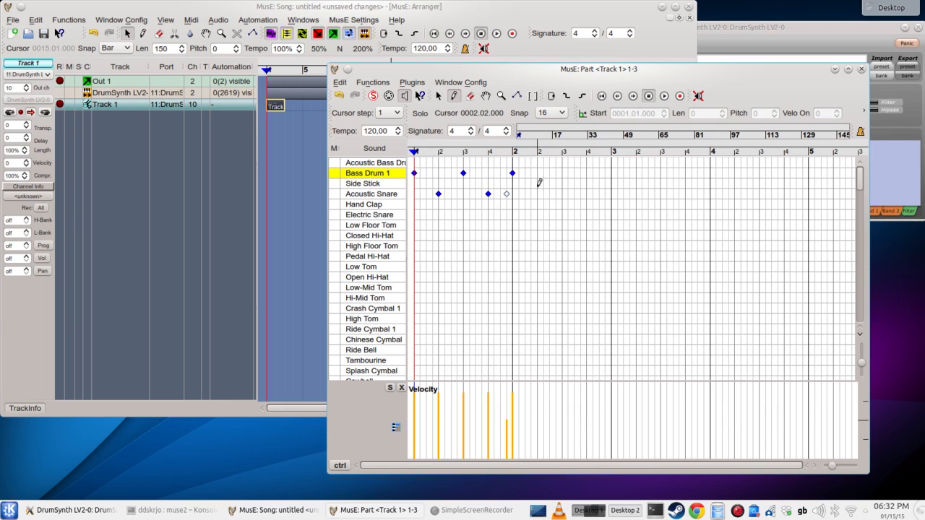
click(537, 194)
click(562, 173)
click(587, 194)
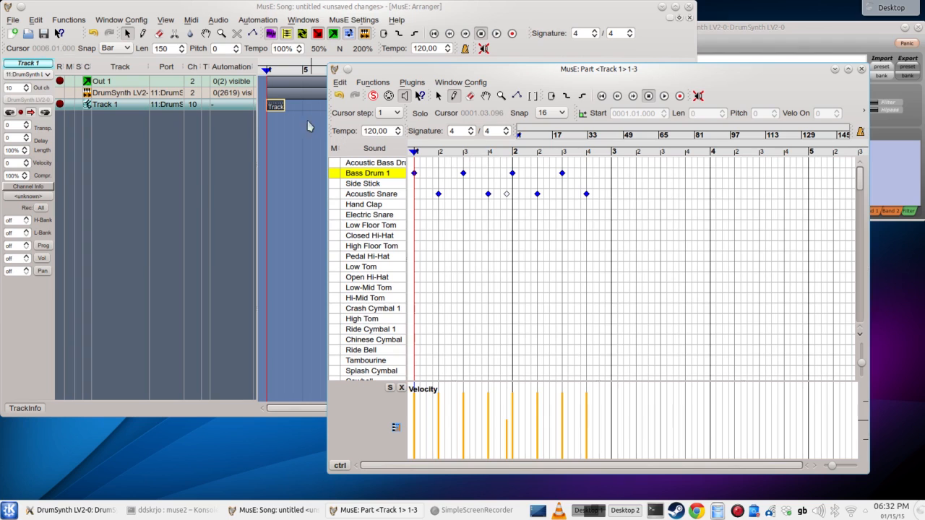
Set the right loop marker at bar 3, enable looping and play the two-bar pattern
click(286, 70)
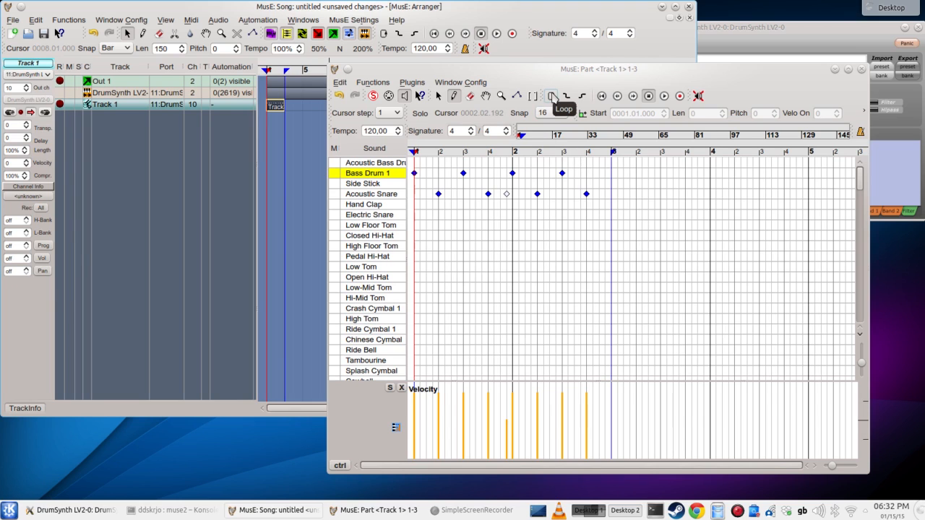
click(552, 96)
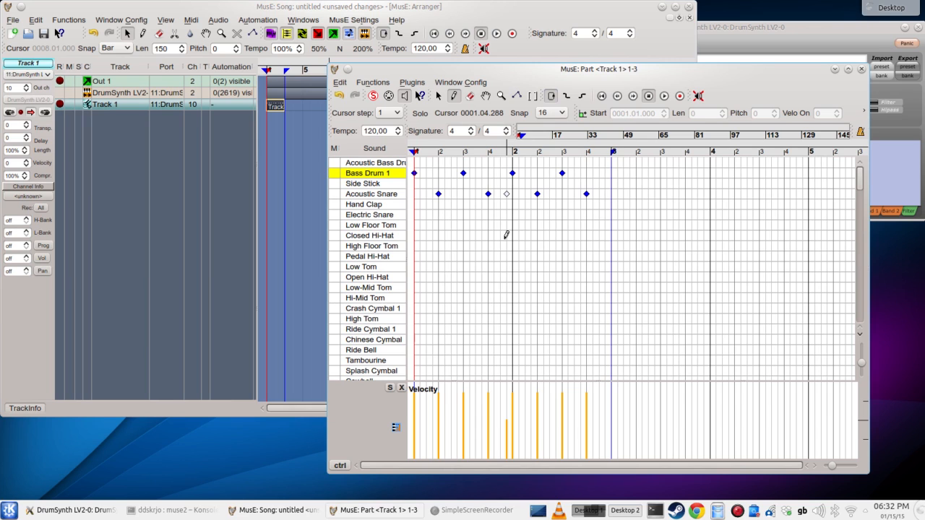
key(space)
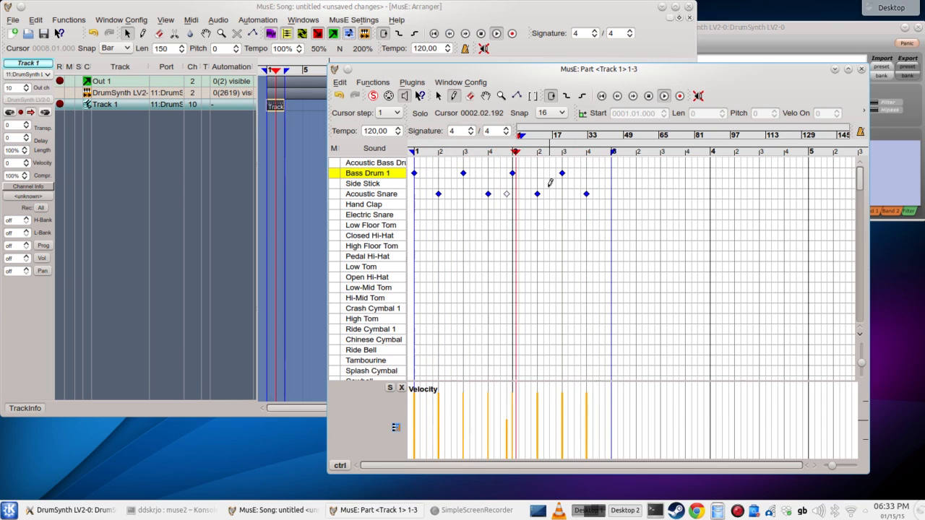
Add a bass drum one sixteenth before bar 2's beat 4 and snares on its last two sixteenths, lowering the final snare's velocity
click(581, 173)
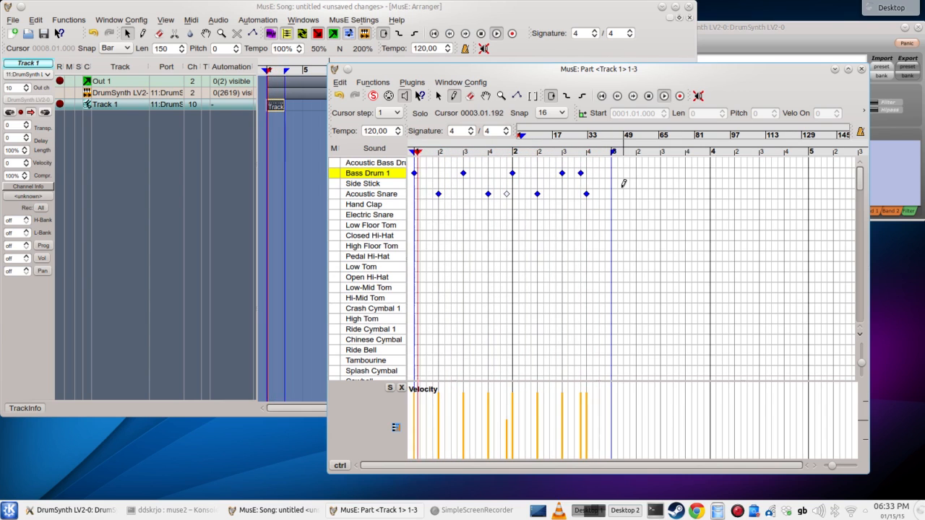
click(599, 194)
click(605, 194)
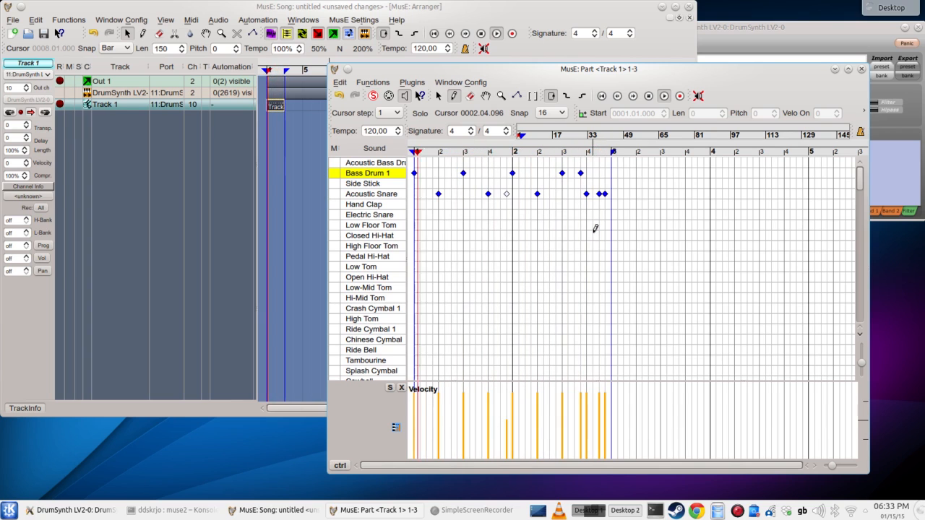
click(605, 421)
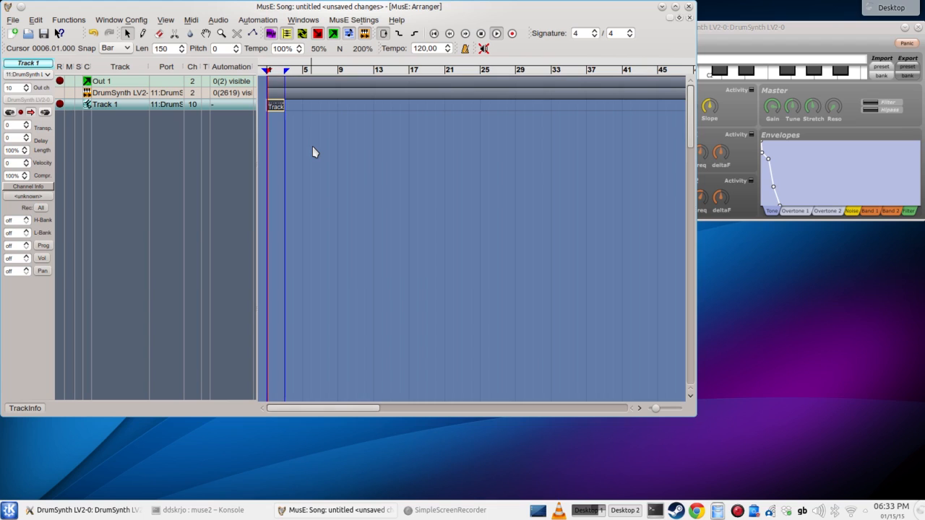
Stop playback and paste a copy of the two-bar drum part on Track 1 at bar 3
key(space)
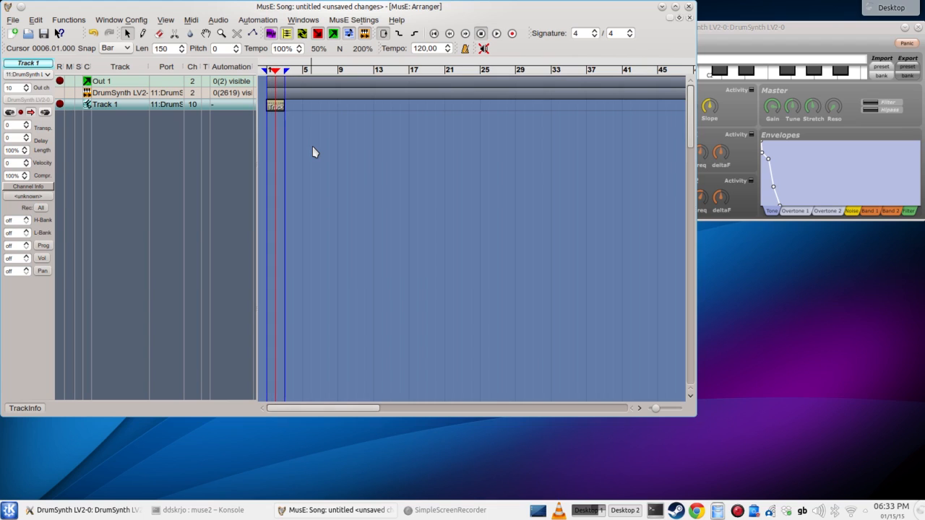
right_click(273, 106)
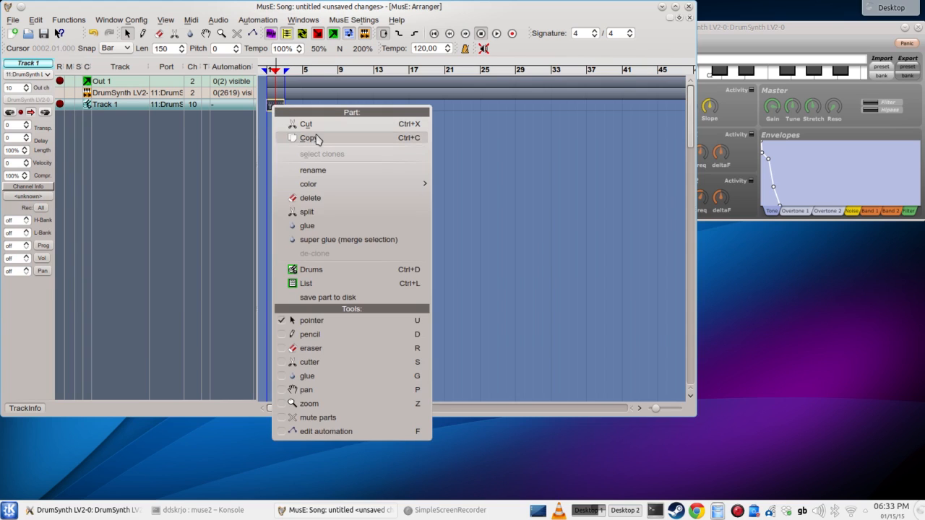
click(483, 170)
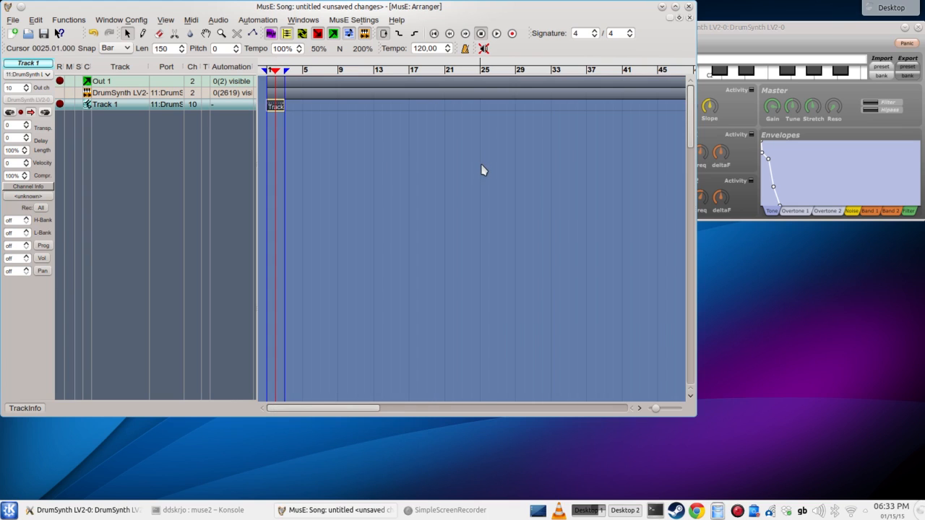
key(plus)
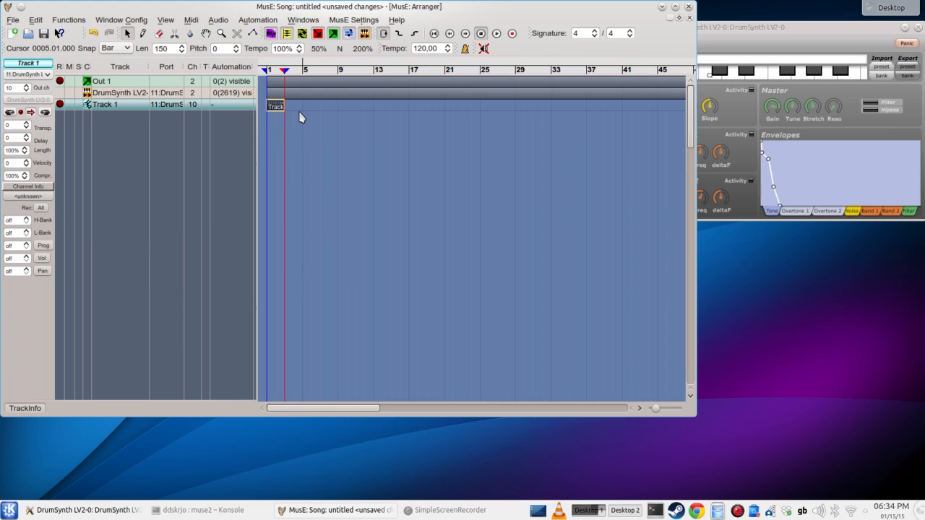
key(ctrl+v)
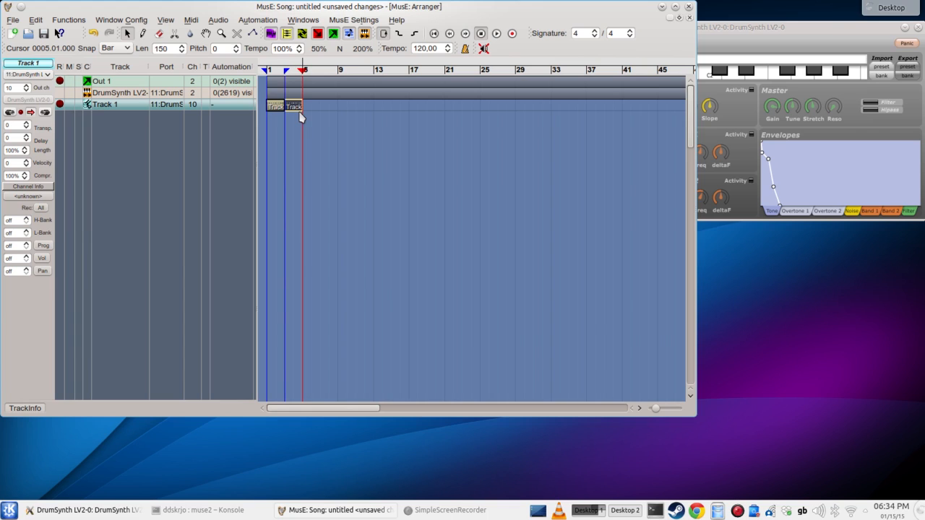
Paste another copy of the drum part at bar 5, and delete both pasted copies from Track 1
key(ctrl+v)
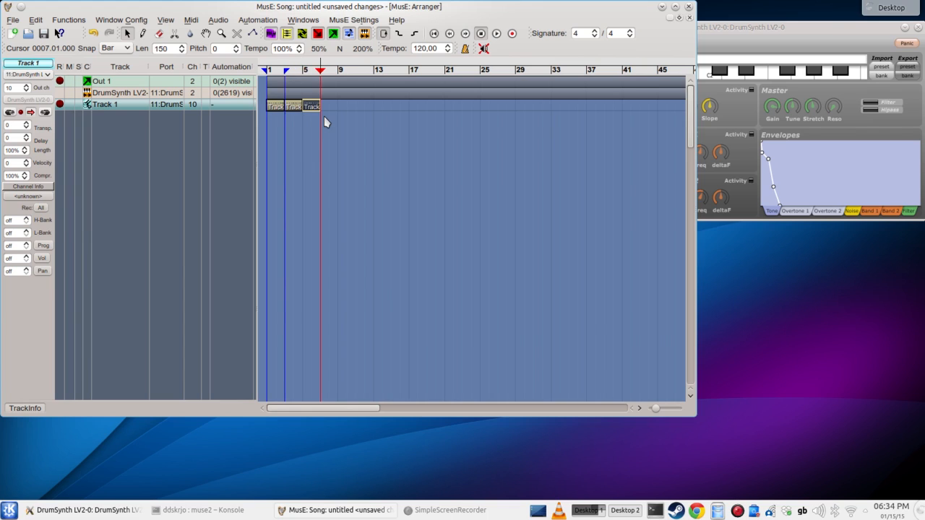
click(324, 117)
drag(312, 114, 294, 98)
key(Delete)
Paste five linked clones of the two-bar drum part back to back on Track 1, starting at bar 3
click(276, 106)
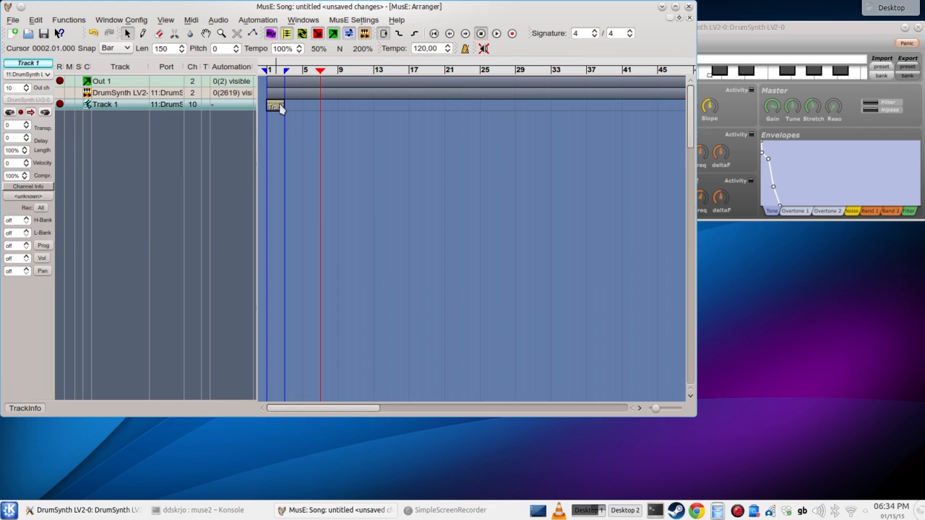
click(286, 68)
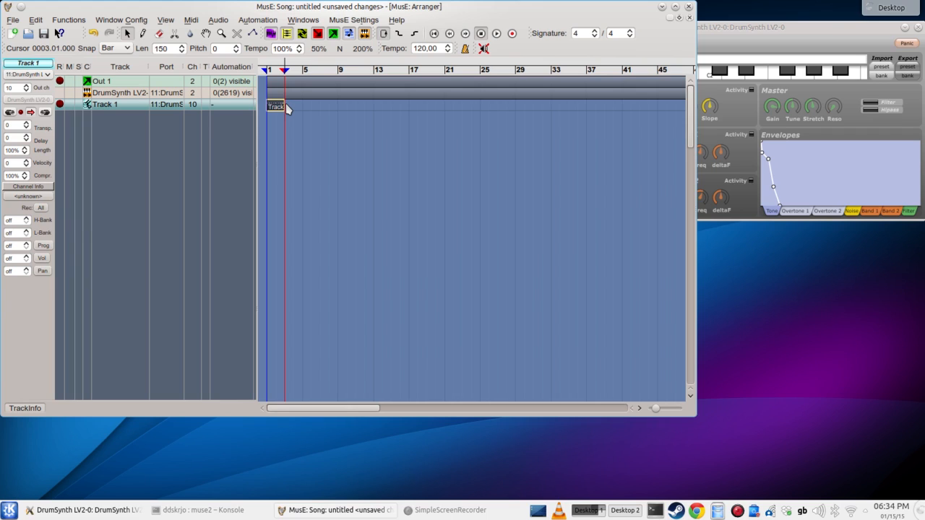
key(ctrl+v)
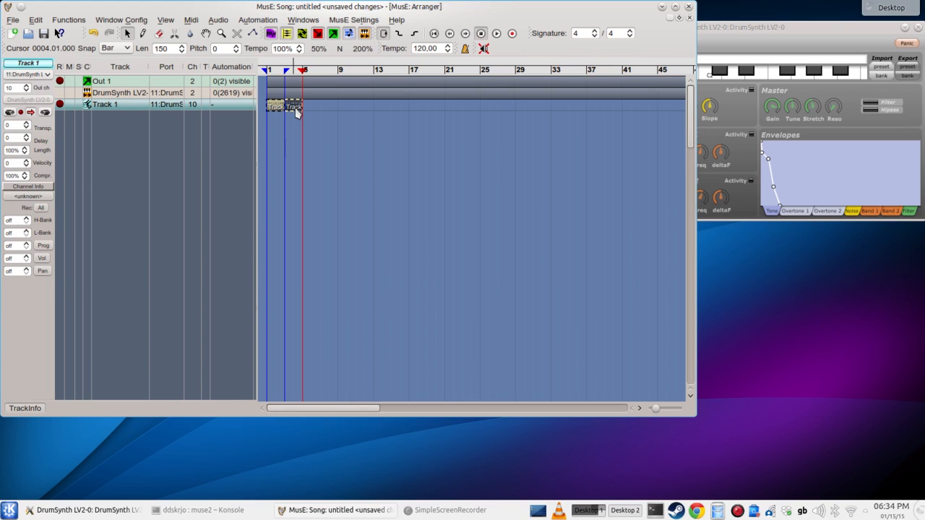
key(ctrl+v)
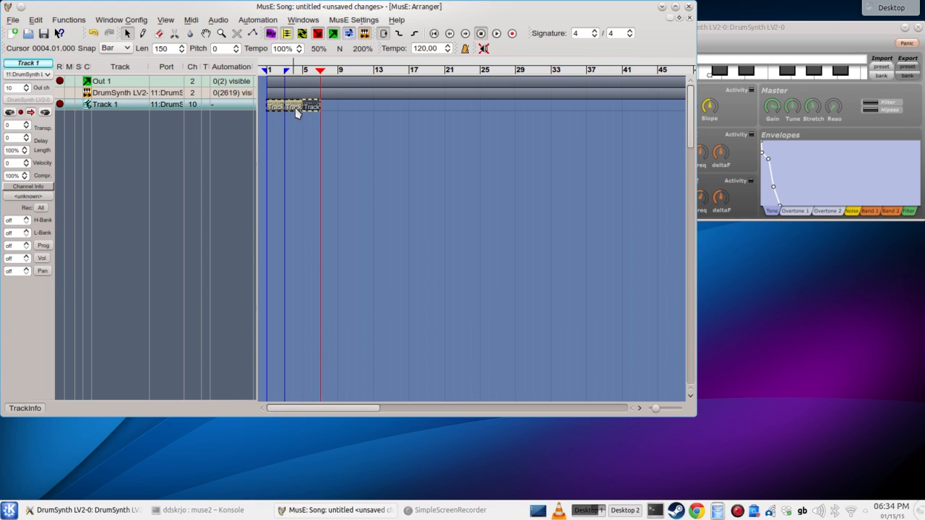
key(ctrl+v)
key(ctrl+v)
key(ctrl+v)
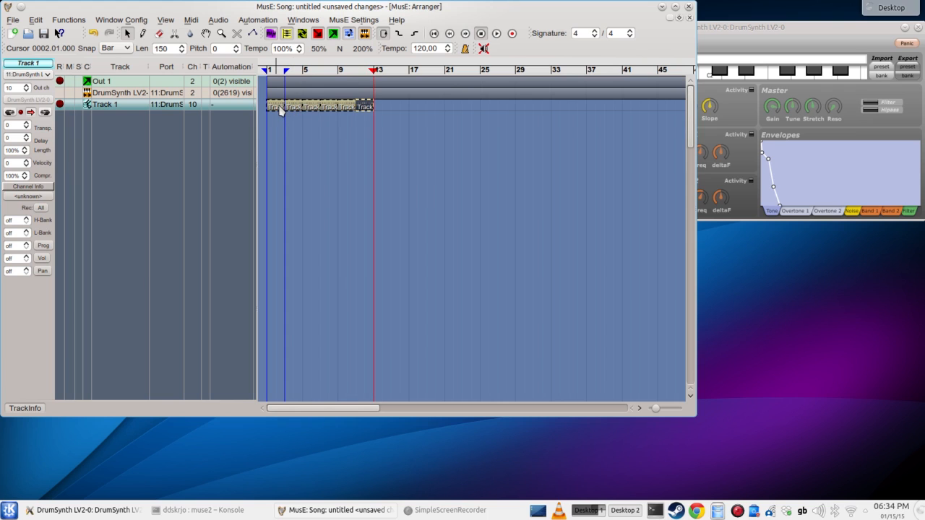
Open the first drum part on Track 1 in the drum editor to review its notes, and close the editor
double_click(280, 109)
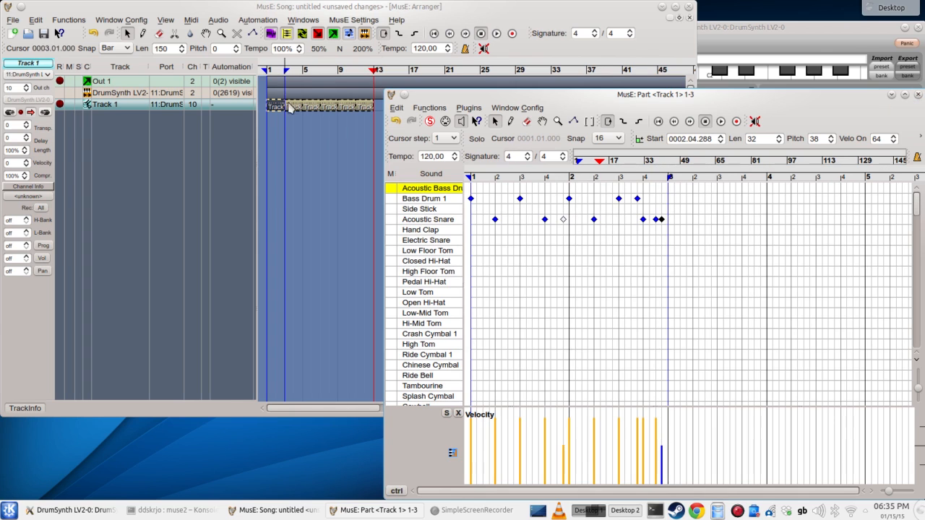
click(918, 96)
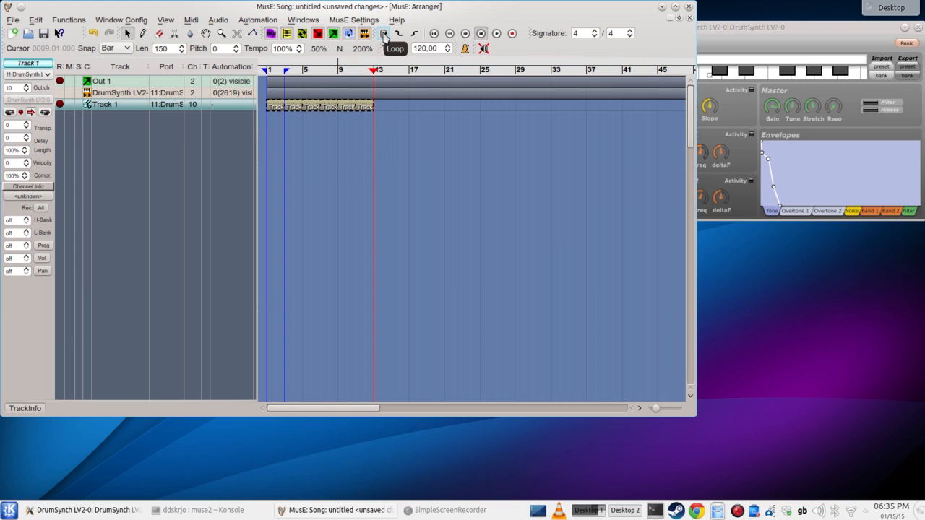
Turn off looping, and play the arrangement briefly from the beginning of the song
click(383, 36)
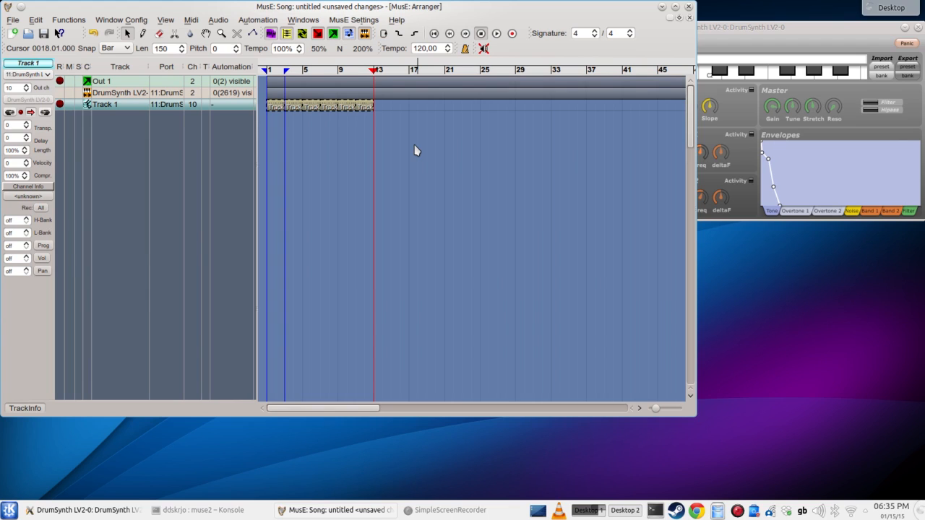
key(Home)
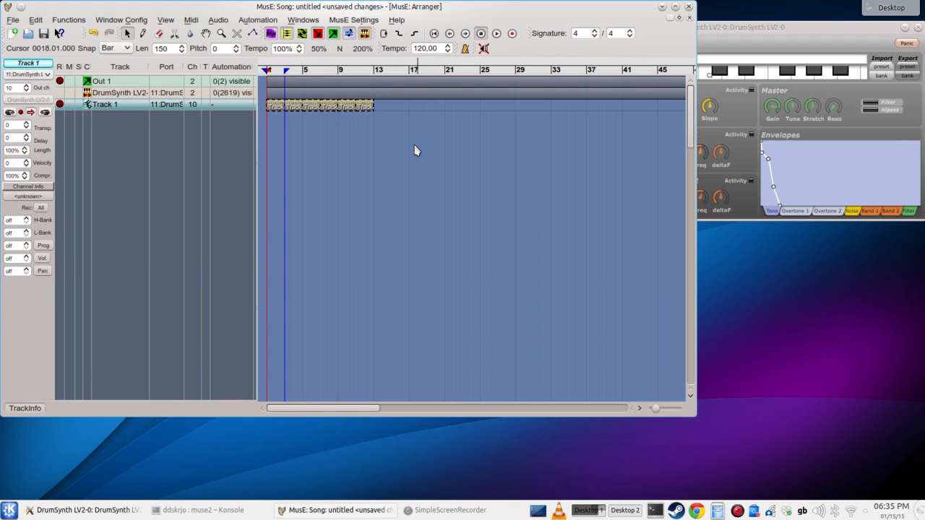
key(space)
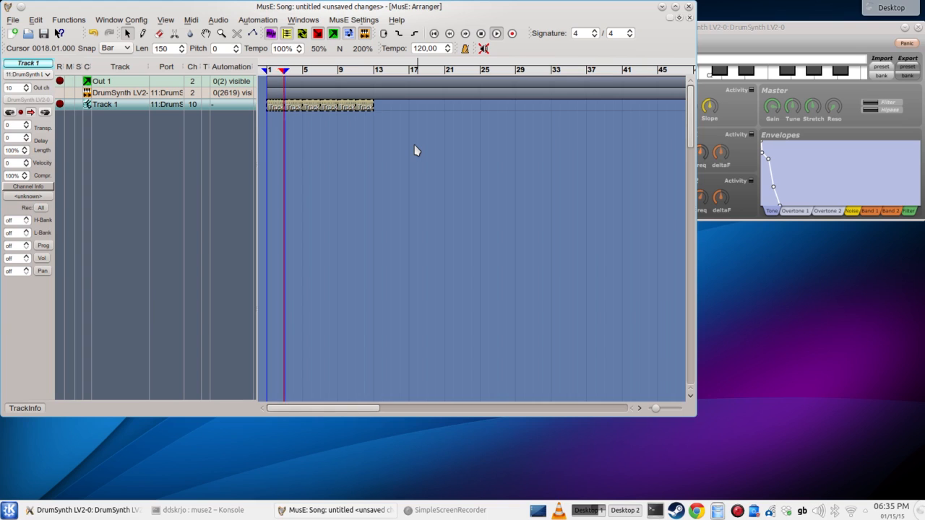
key(space)
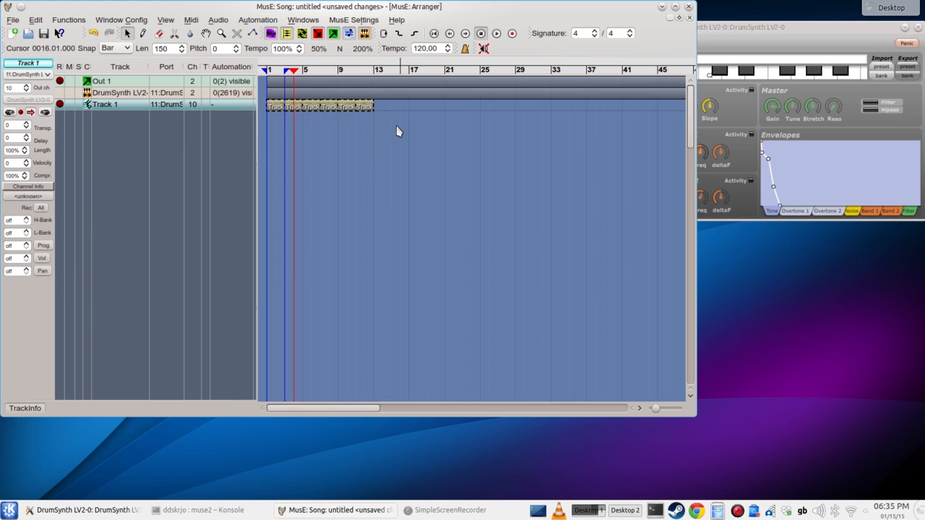
Select all six drum parts on Track 1 and place clones of them starting at bar 13
drag(396, 124, 274, 110)
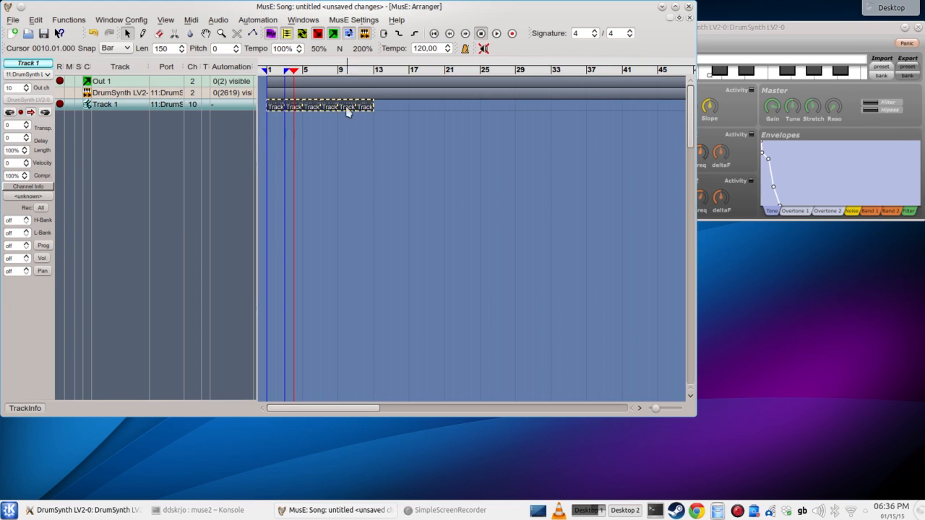
drag(313, 108, 417, 105)
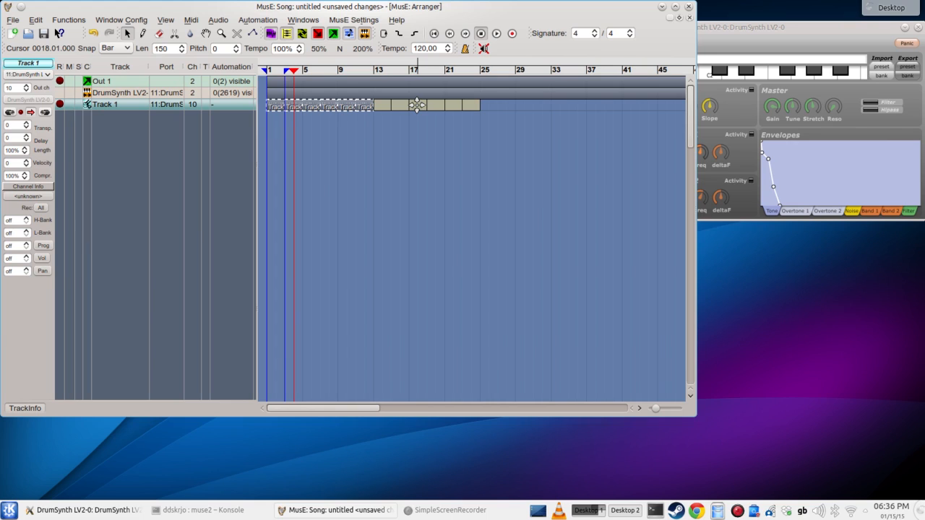
drag(417, 105, 419, 108)
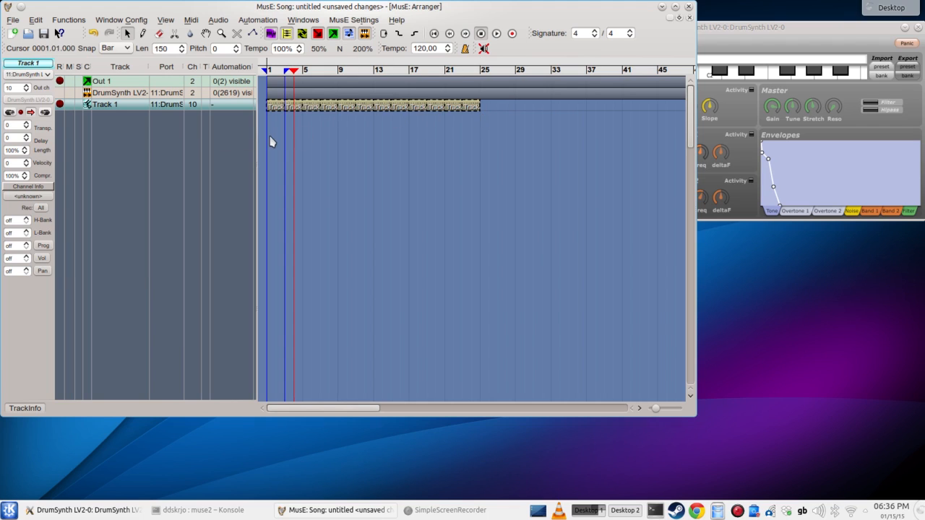
Add a Calf Organ LV2 synth to the track list
right_click(119, 121)
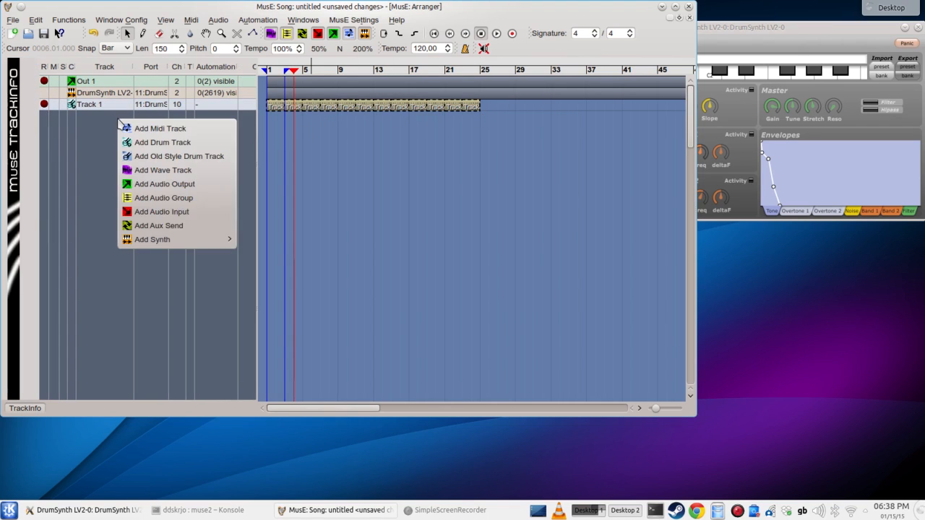
mouse_move(209, 240)
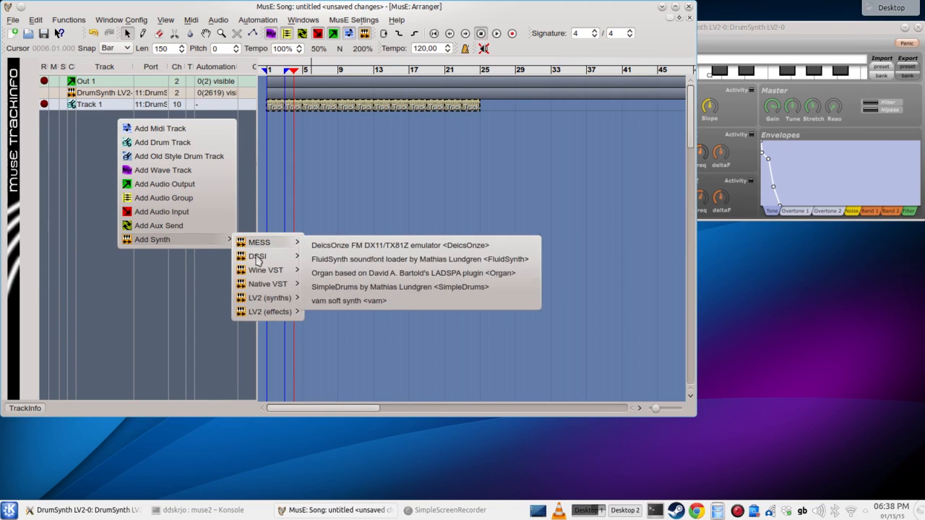
mouse_move(262, 303)
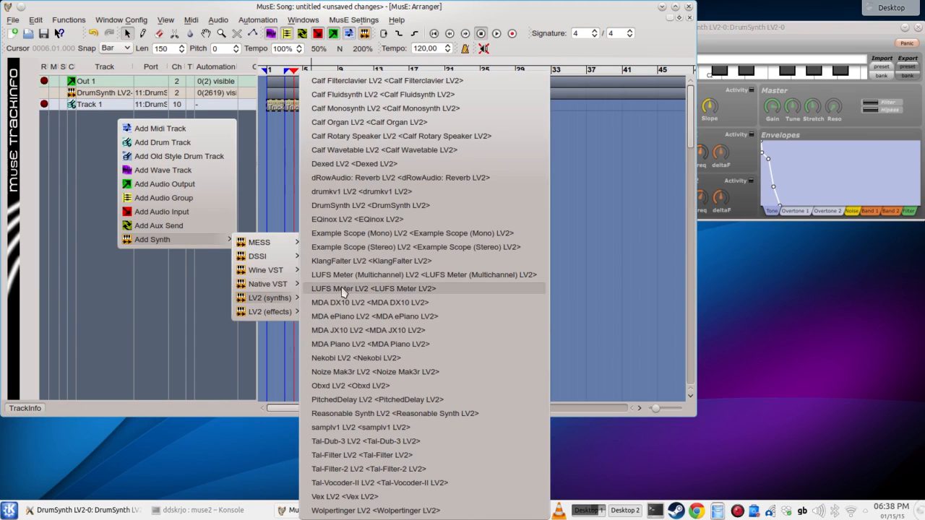
click(368, 124)
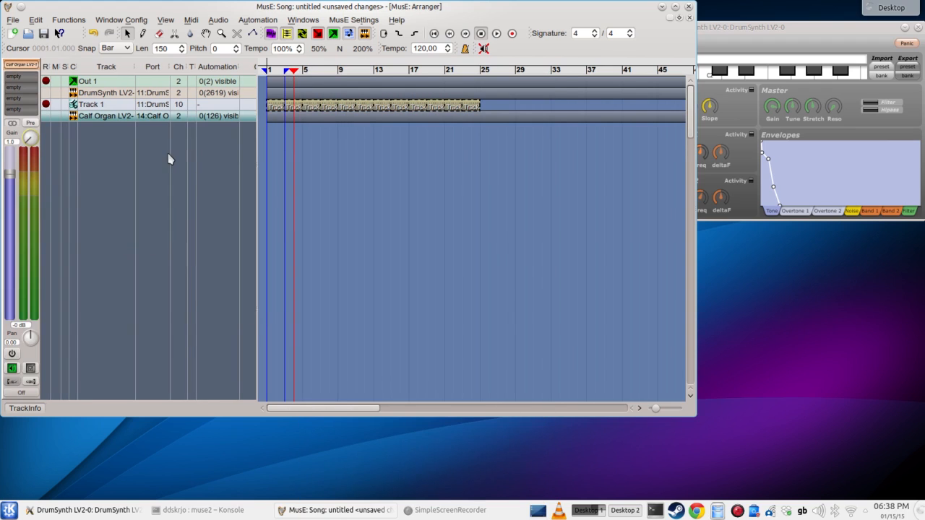
Add a MIDI track, route its output to the Calf Organ LV2-1 port and arm it for recording
right_click(159, 141)
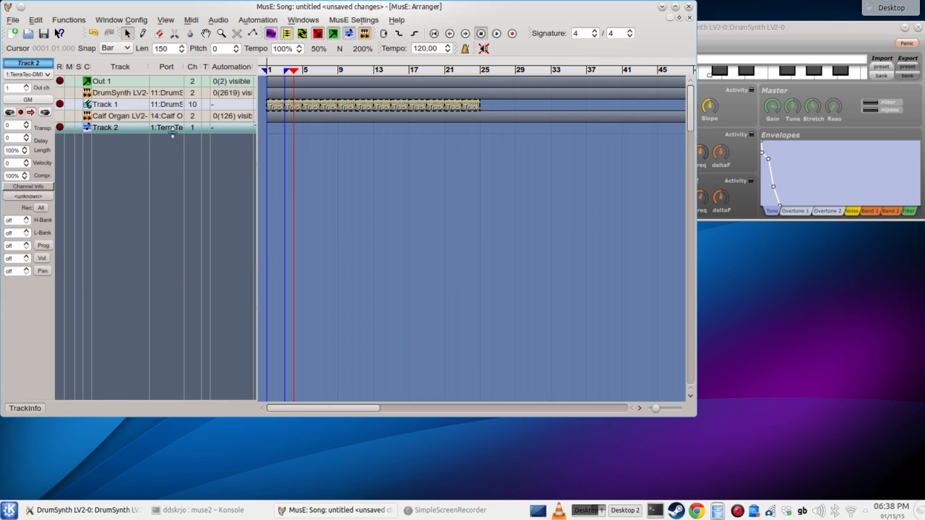
click(172, 131)
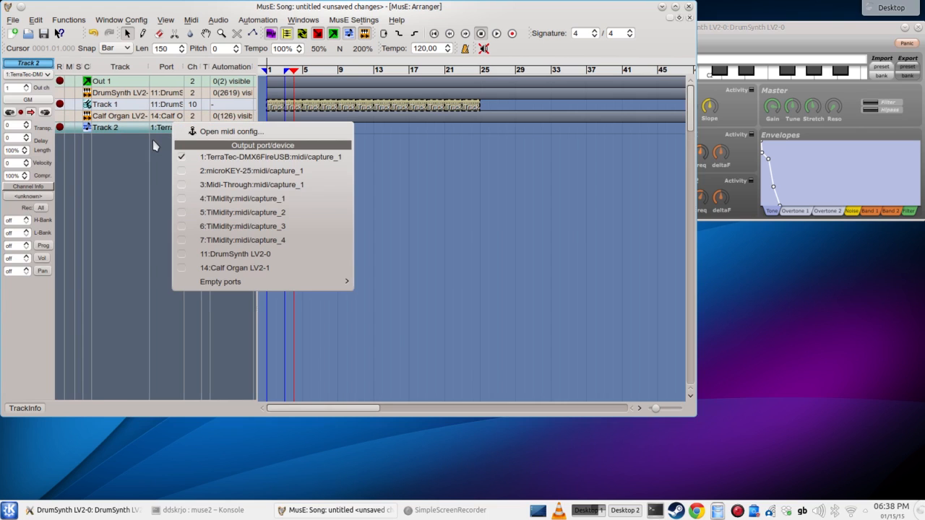
click(242, 268)
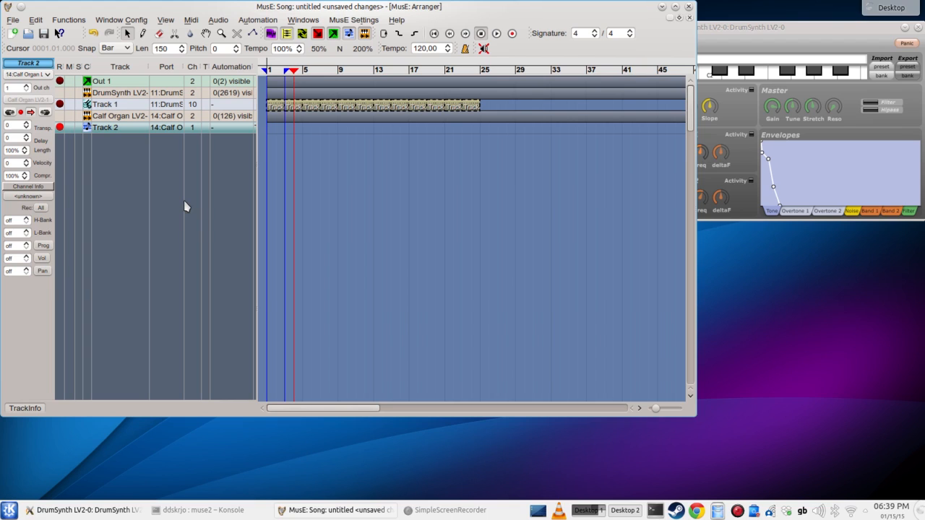
Check the presets available for Calf Organ LV2-1 from Track 2's port, and show the synth's native GUI
right_click(163, 134)
mouse_move(201, 161)
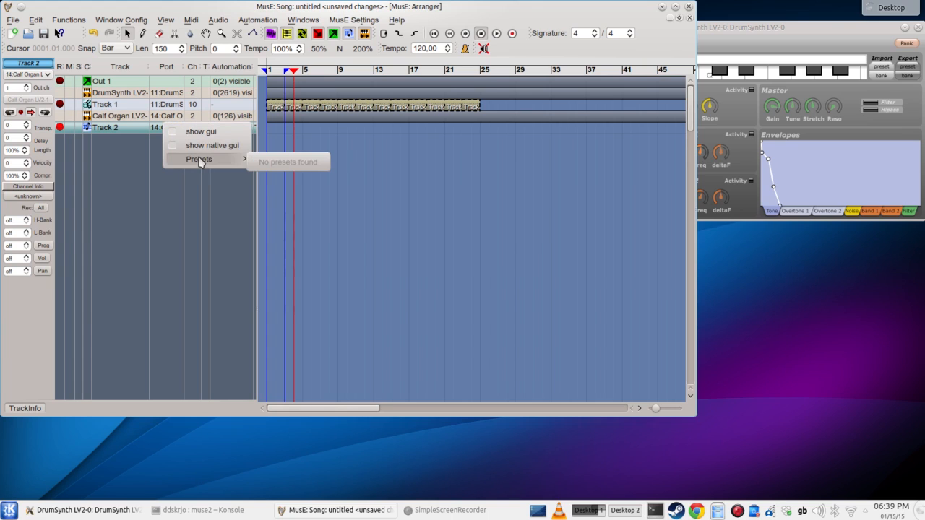
click(123, 158)
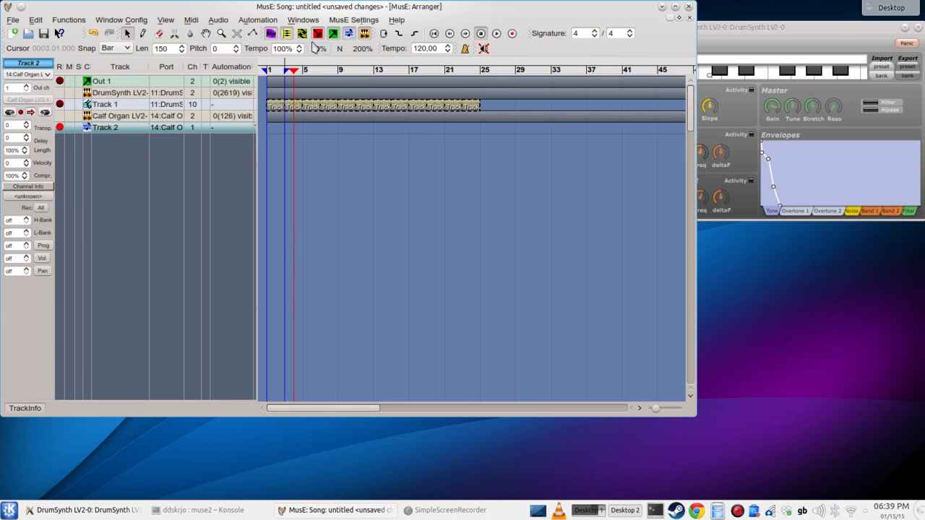
right_click(172, 134)
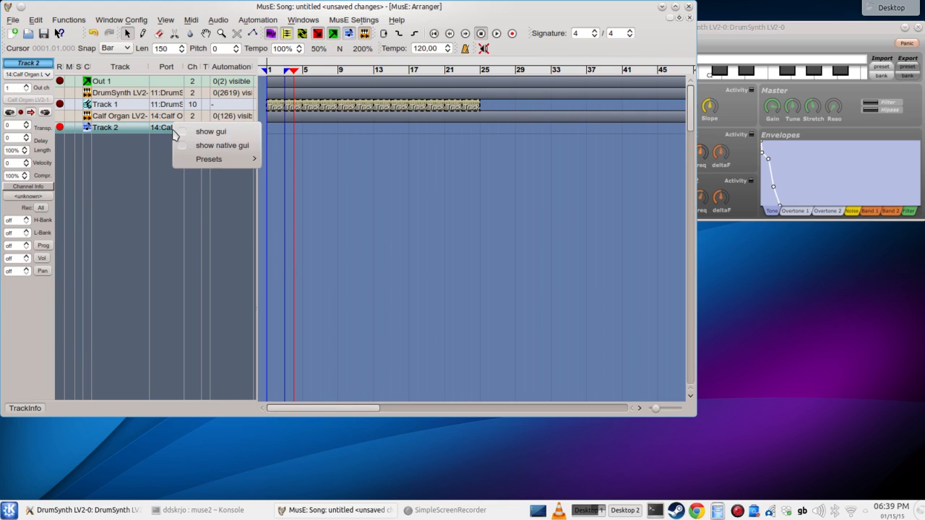
click(207, 151)
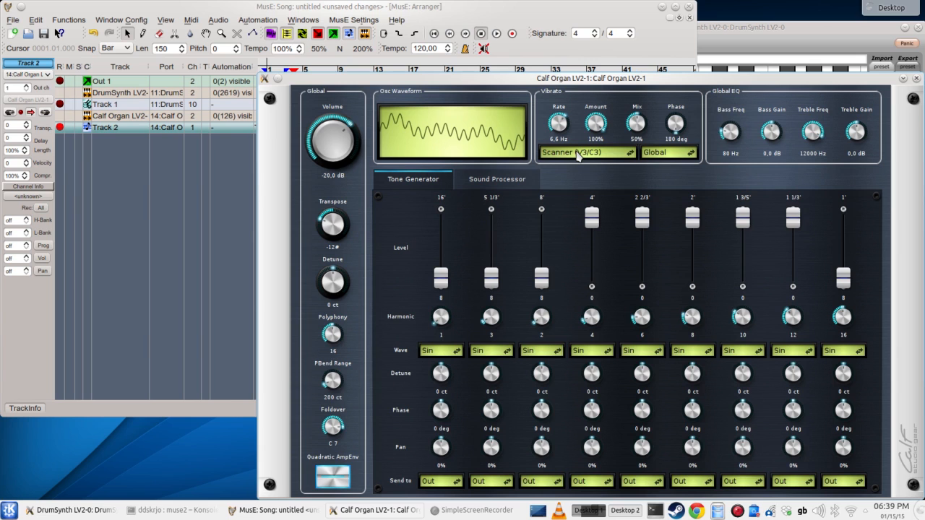
Set the organ's levels to about 1.1 (16'), 3.3 (5 1/3'), 2.0 (8'), 4.7 (4'), 2.7 (2 2/3') and 2.6 (2')
drag(492, 277, 490, 247)
drag(450, 273, 446, 227)
drag(542, 276, 517, 237)
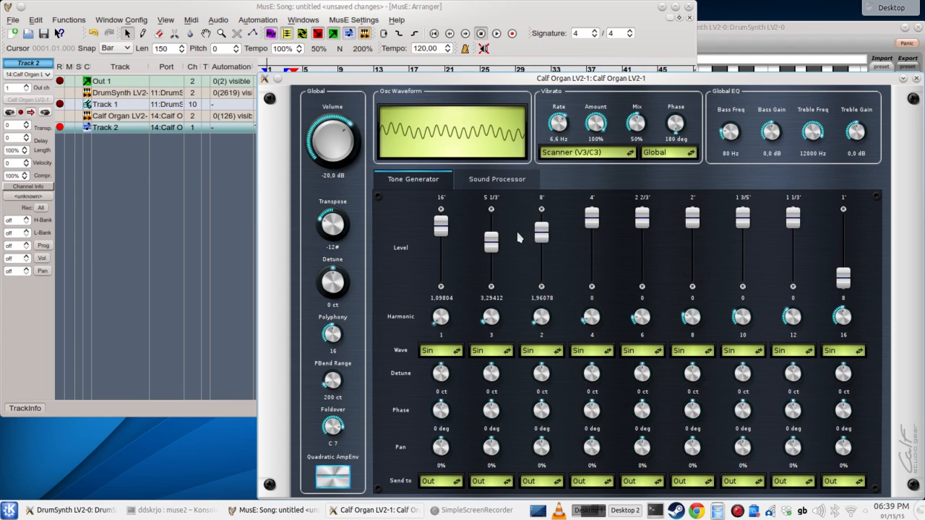
drag(593, 218, 593, 251)
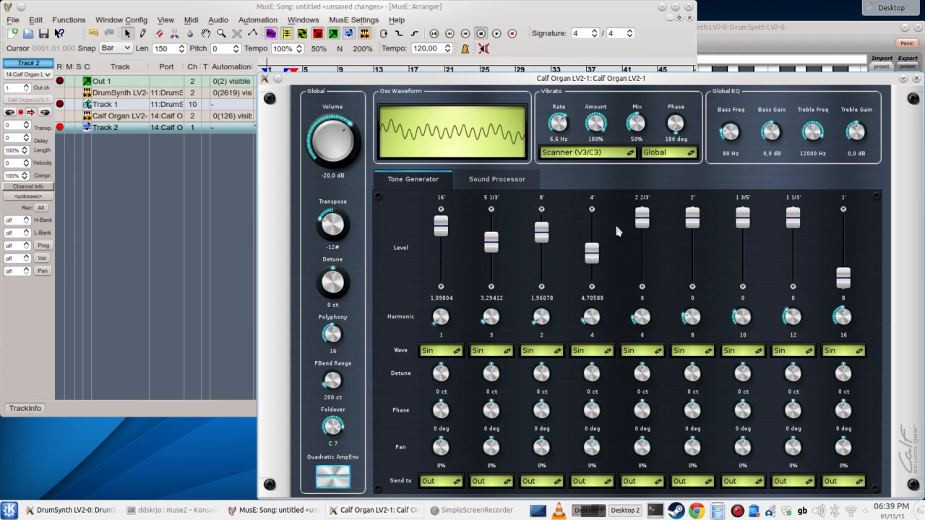
drag(642, 217, 642, 239)
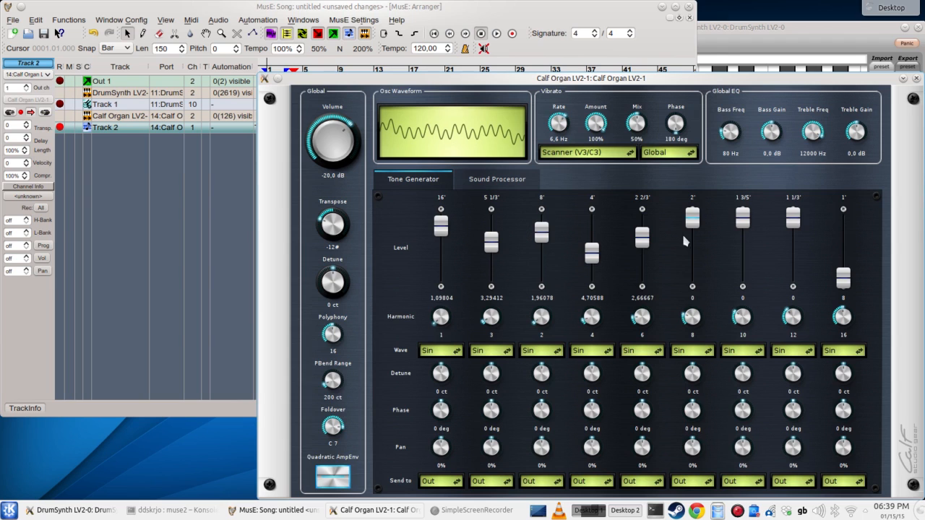
drag(693, 217, 688, 246)
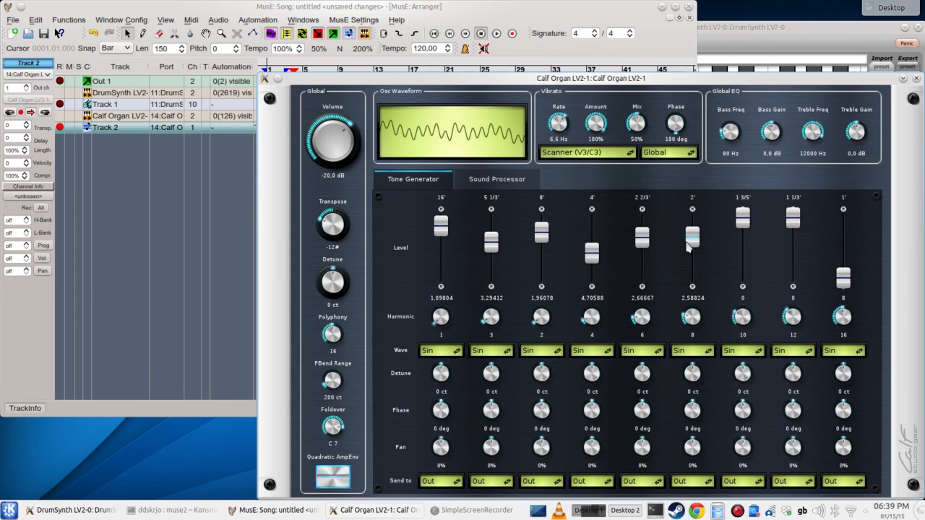
Set the 4' drawbar's harmonic to 2 and its wave to S+, trying Saw first
click(594, 352)
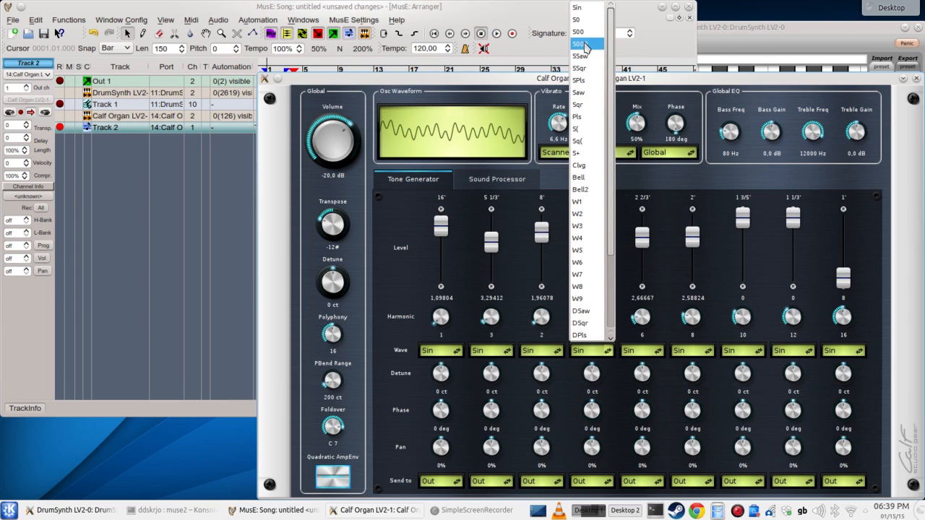
click(587, 94)
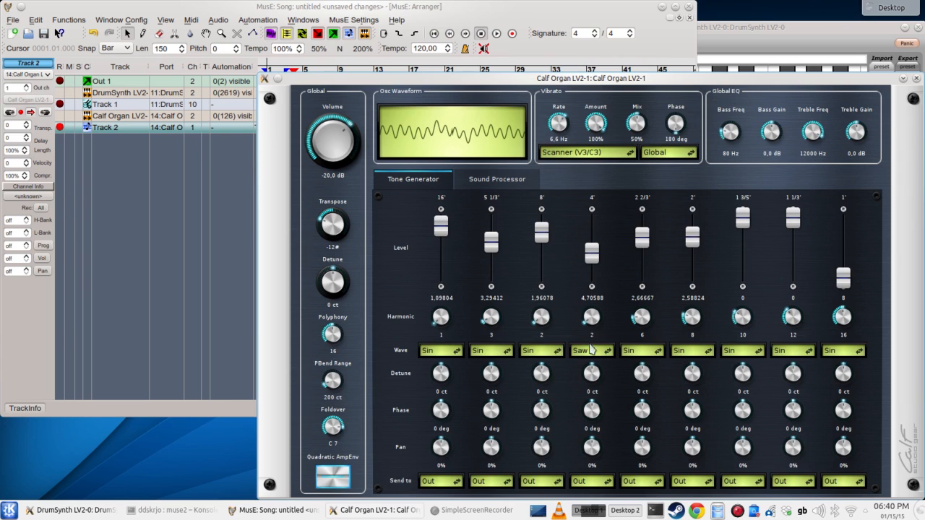
click(591, 350)
click(599, 166)
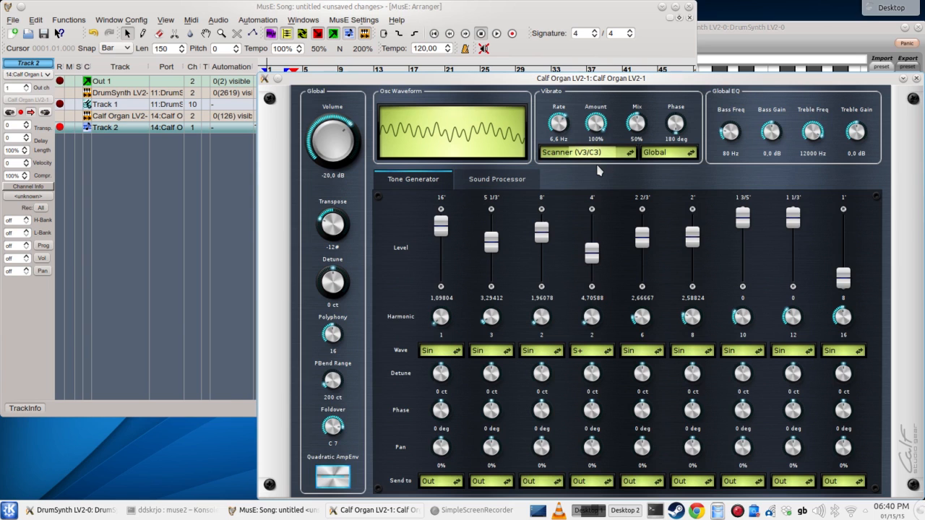
Rewind the song to its start and save it as project "arranger_test" in its own project folder, ready for recording
click(195, 190)
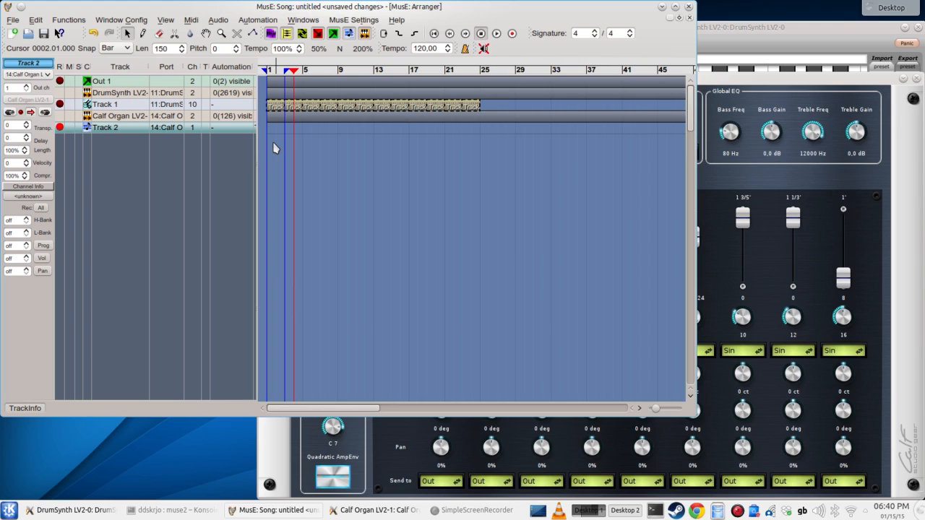
key(Home)
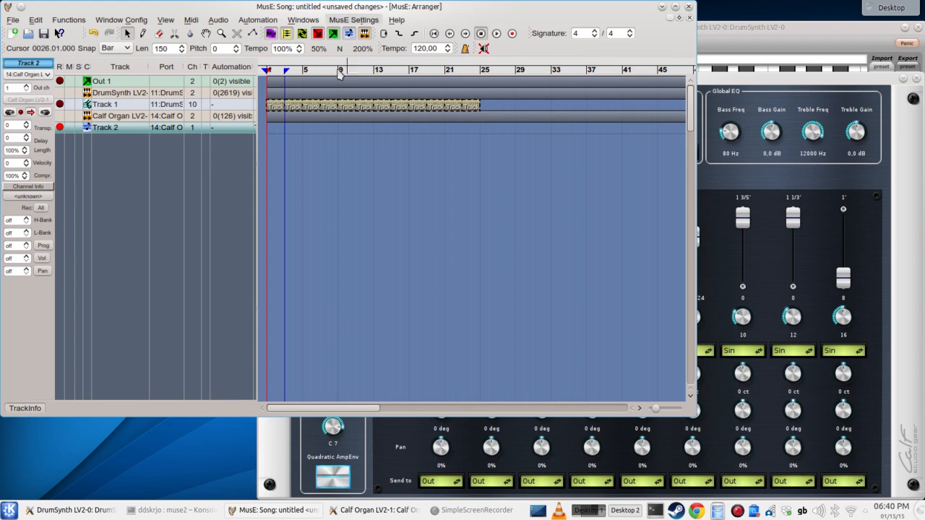
click(512, 34)
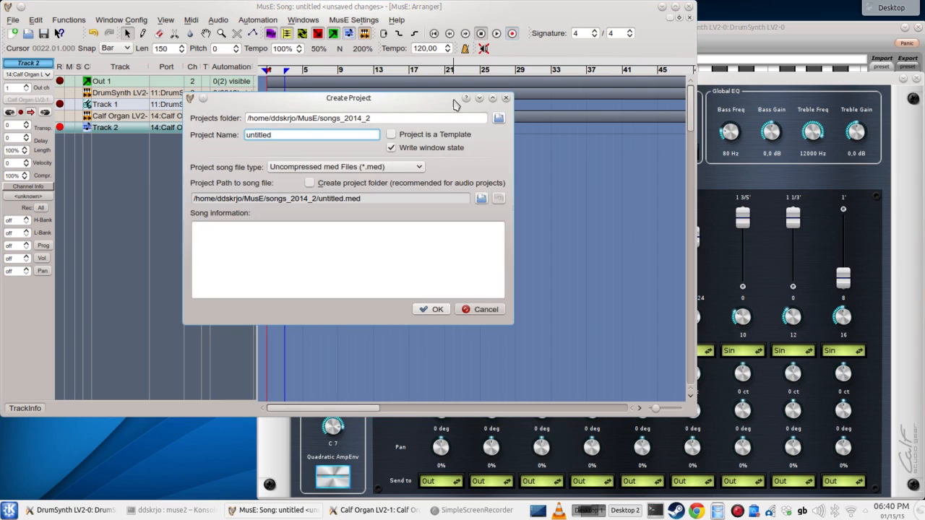
double_click(315, 138)
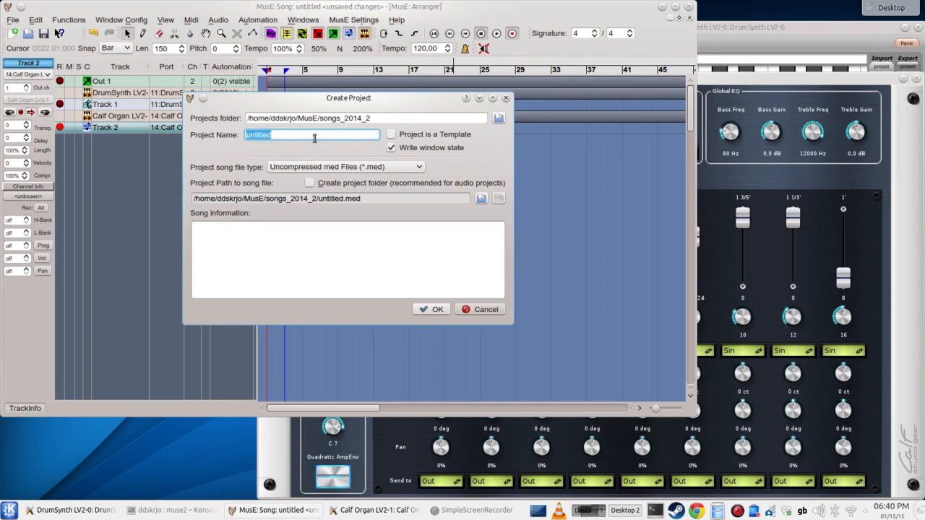
text(arranger_test)
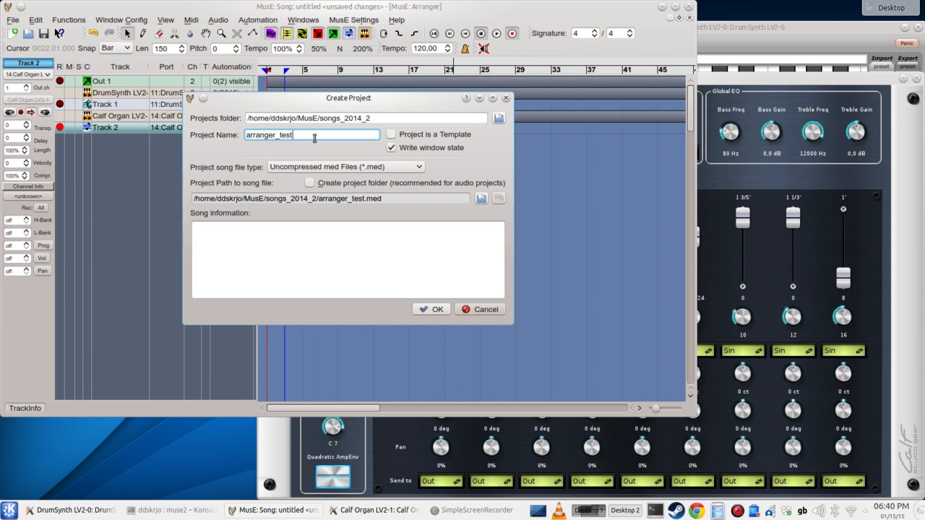
click(310, 185)
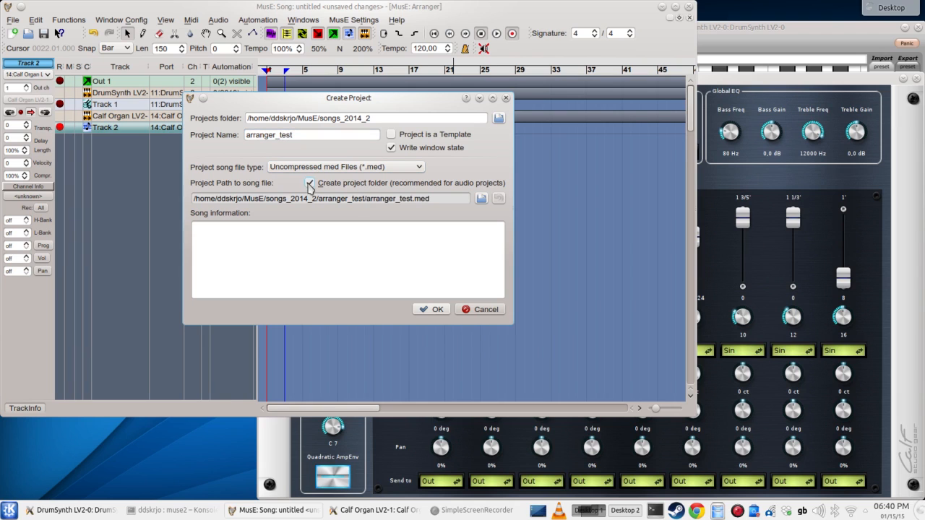
click(432, 309)
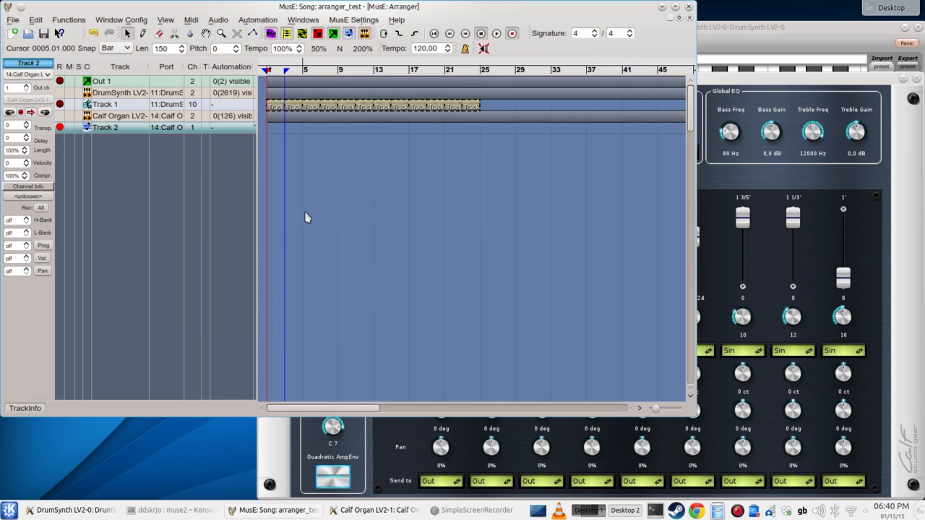
Record an organ take about ten bars long on Track 2 from the song start, and play it back
click(499, 35)
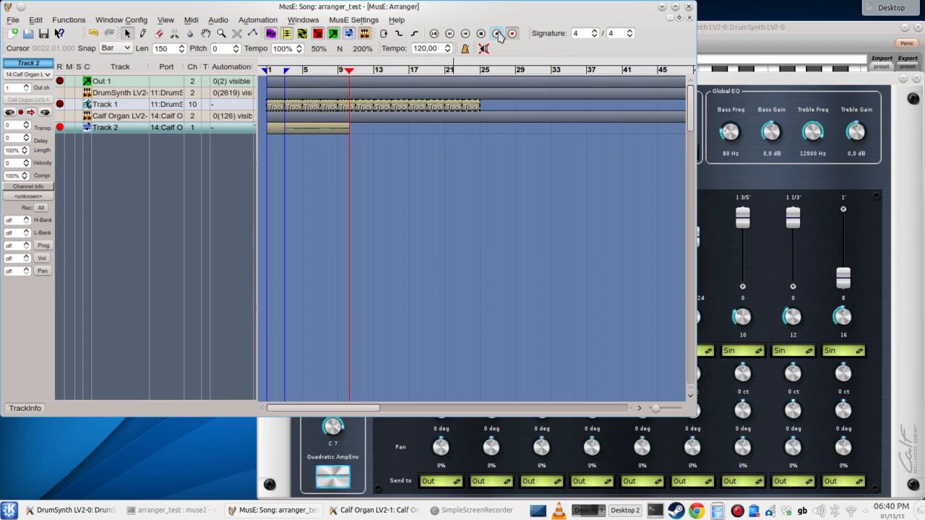
click(498, 34)
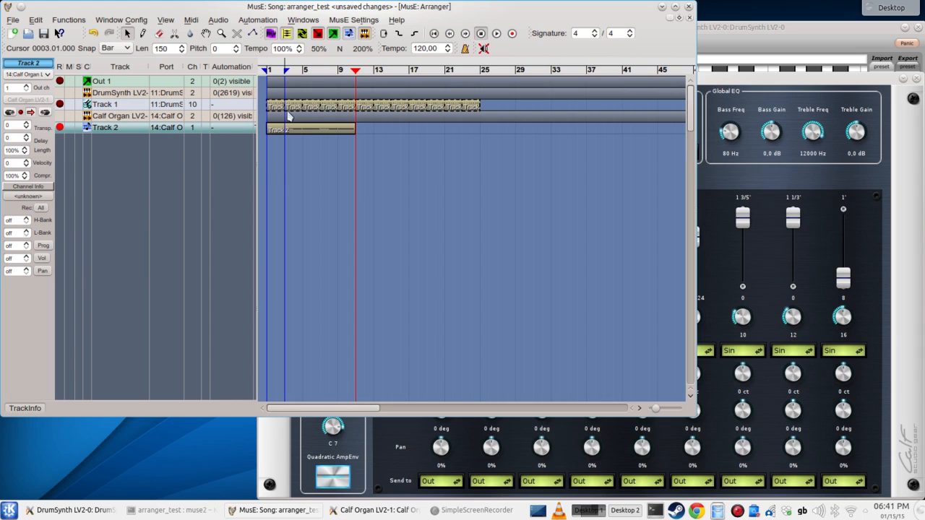
click(276, 70)
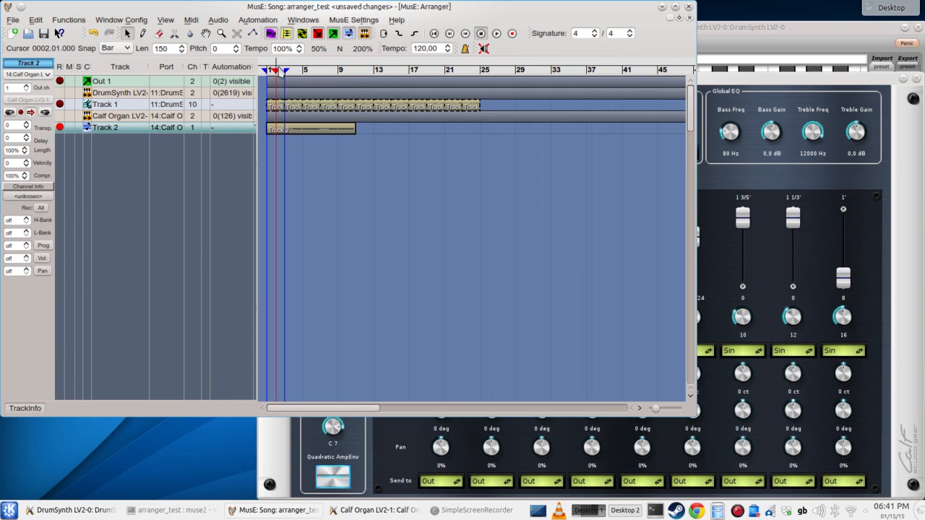
key(space)
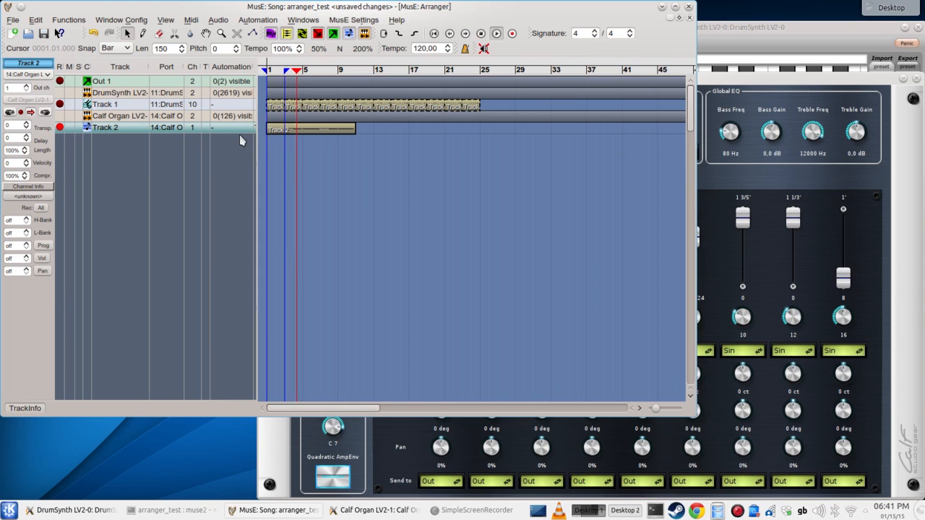
Open Track 2's recorded part in the piano roll and align the final three-note chord with the start of bar 9
double_click(302, 131)
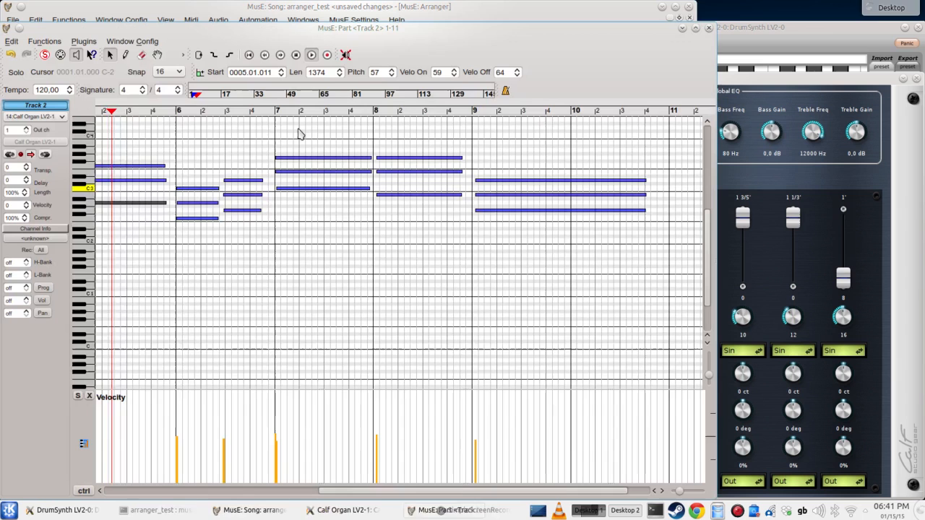
click(347, 234)
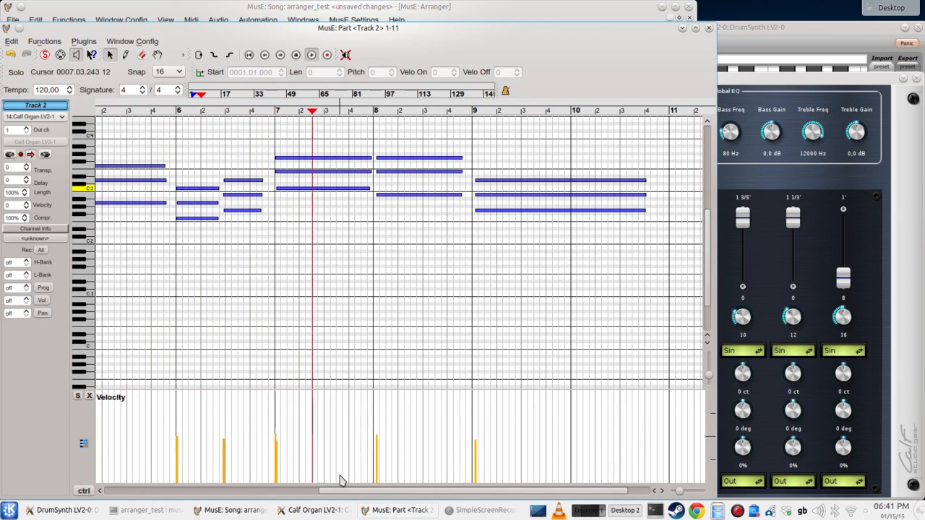
drag(342, 492, 364, 492)
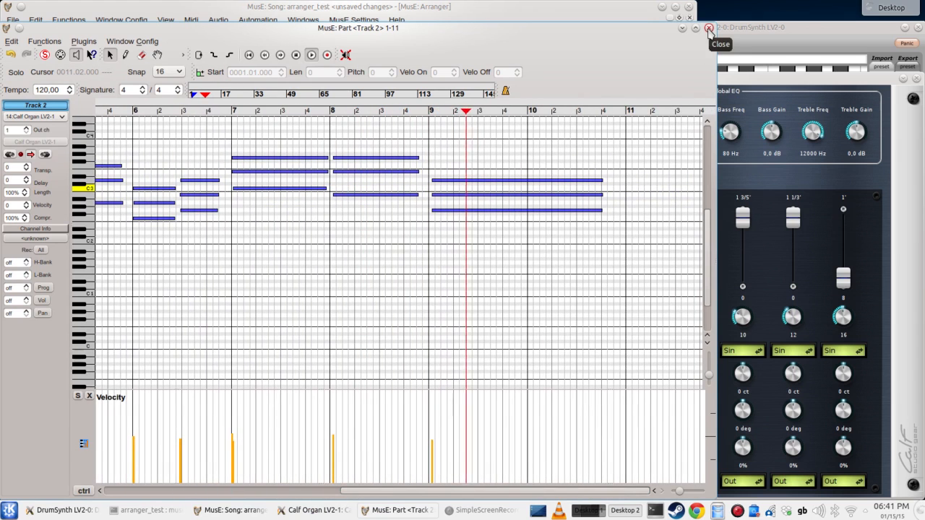
drag(449, 167, 453, 209)
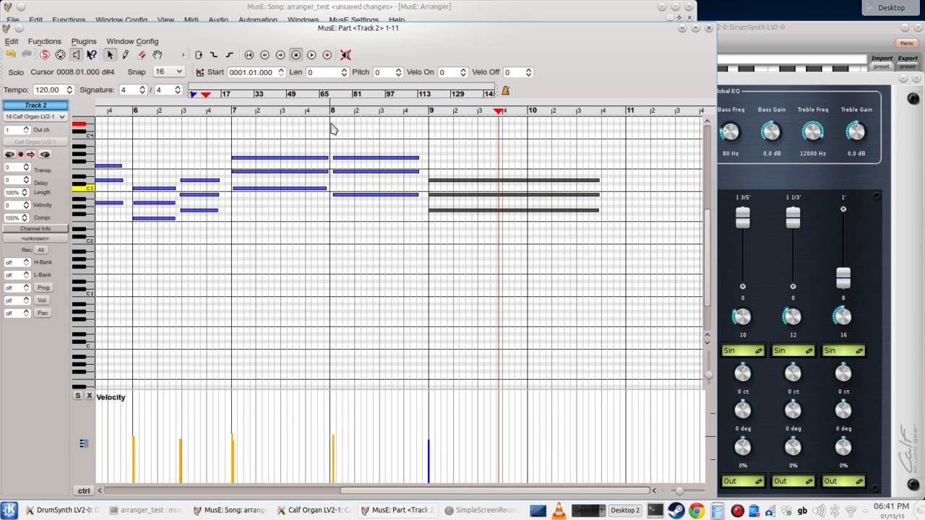
Lengthen the three notes of the bar 8 chord with the Pencil tool so they end just before bar 9
click(307, 112)
key(d)
click(418, 157)
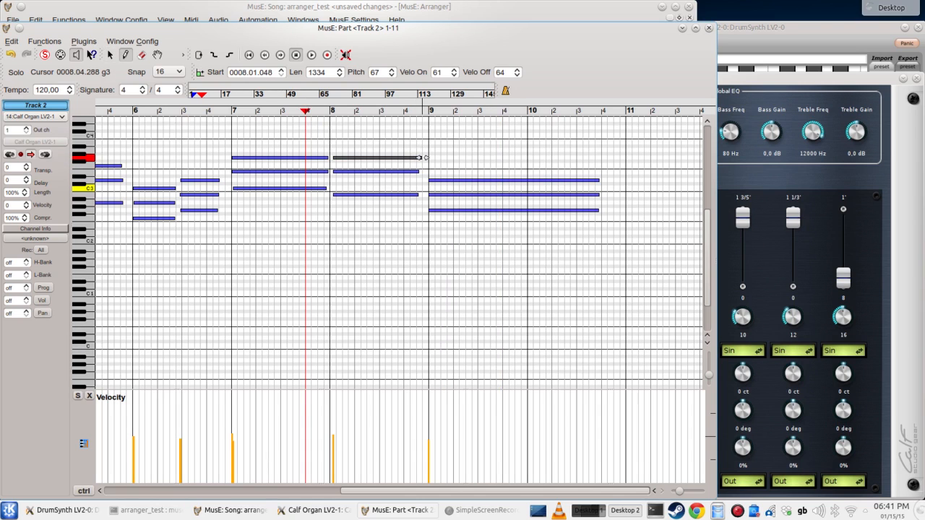
drag(425, 158, 422, 193)
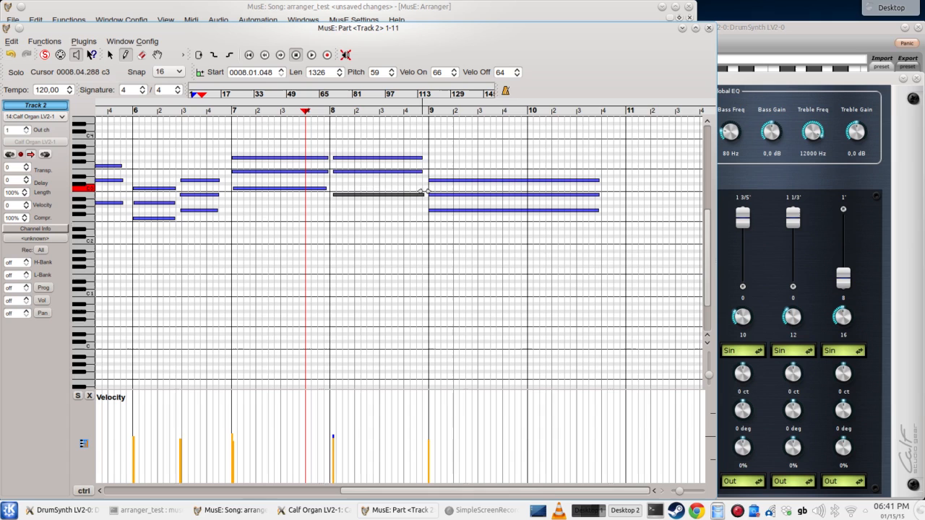
Play the edited chords back from bar 7 and close the piano roll
click(231, 110)
key(space)
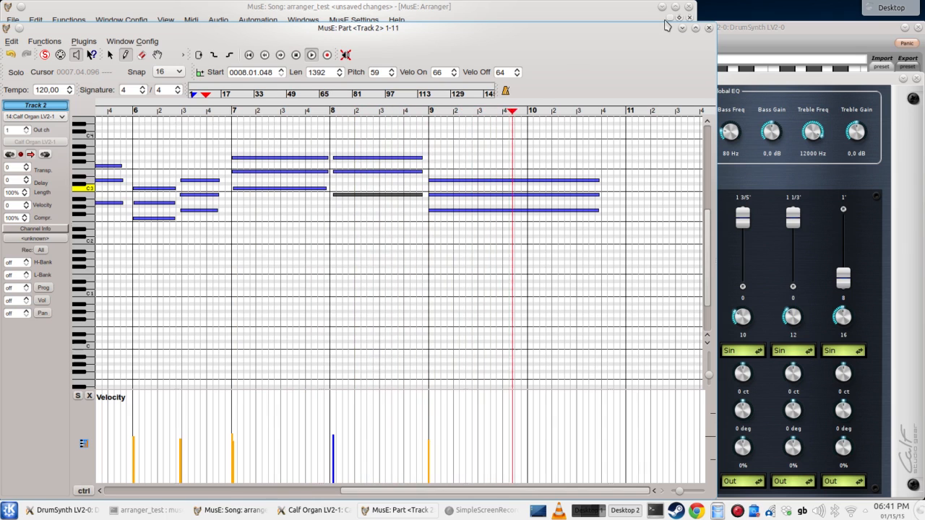
key(space)
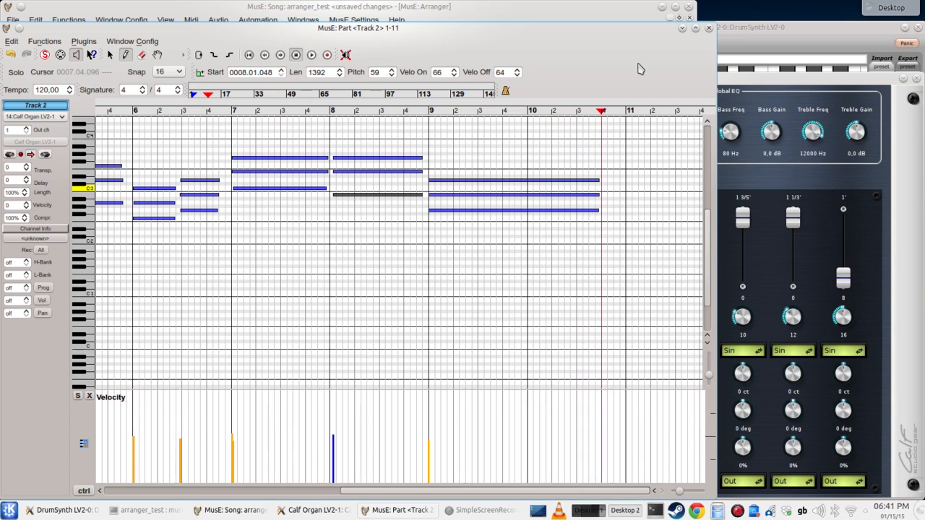
click(709, 27)
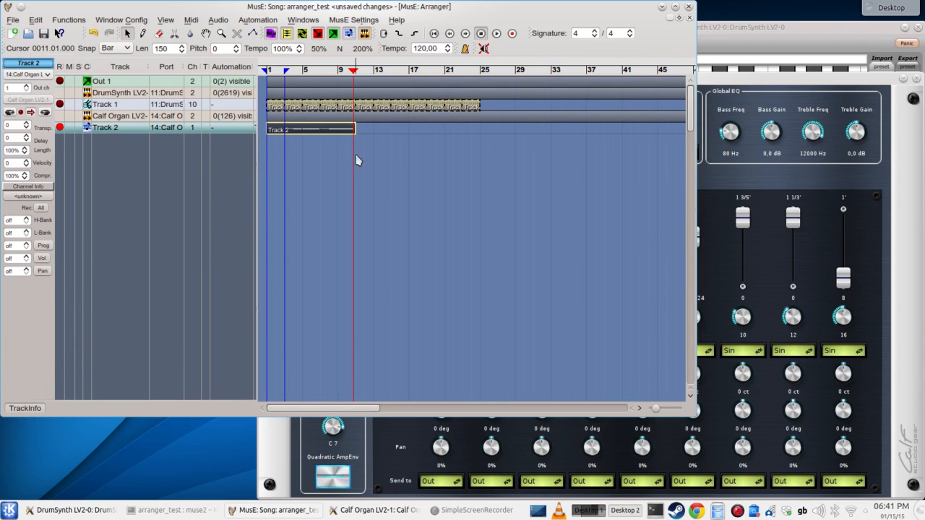
Split Track 2's part at bar 3
click(351, 131)
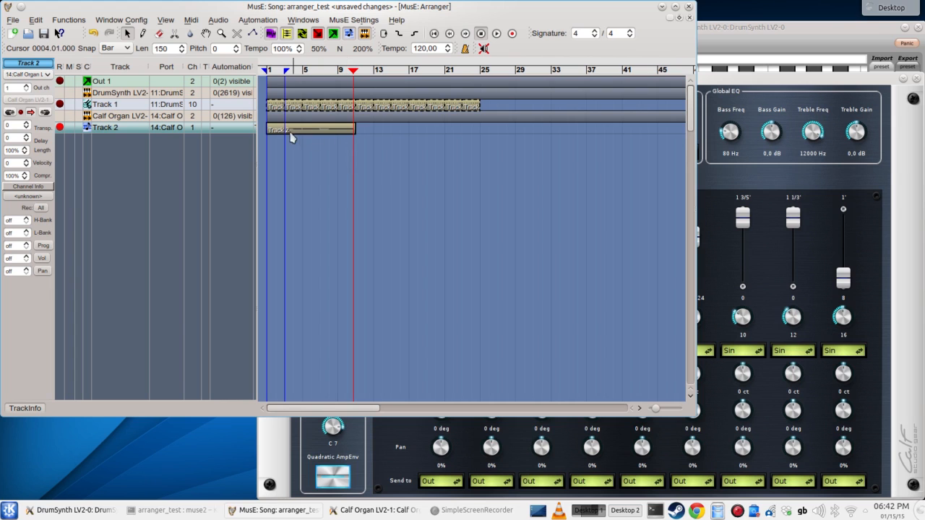
right_click(288, 133)
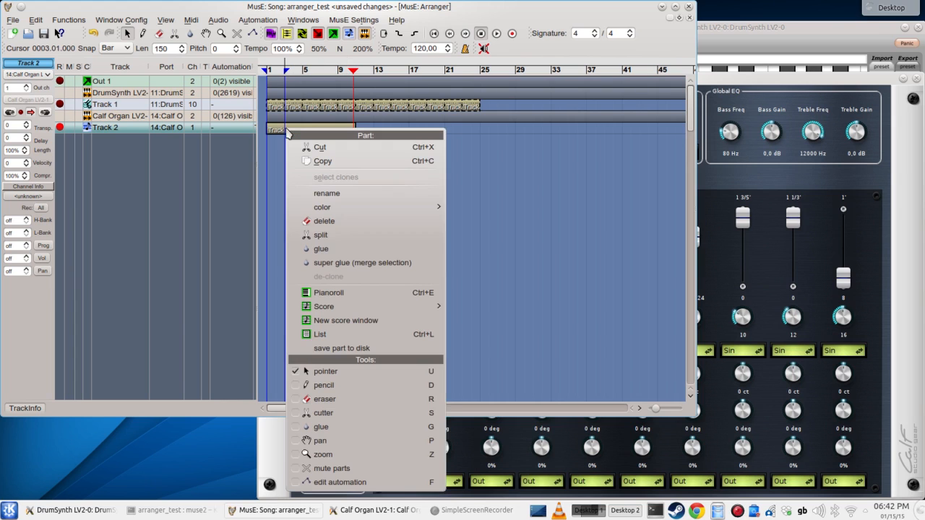
click(323, 239)
Check the notes at the beginning of the part starting at bar 3 in the piano roll, and close the editor
double_click(302, 131)
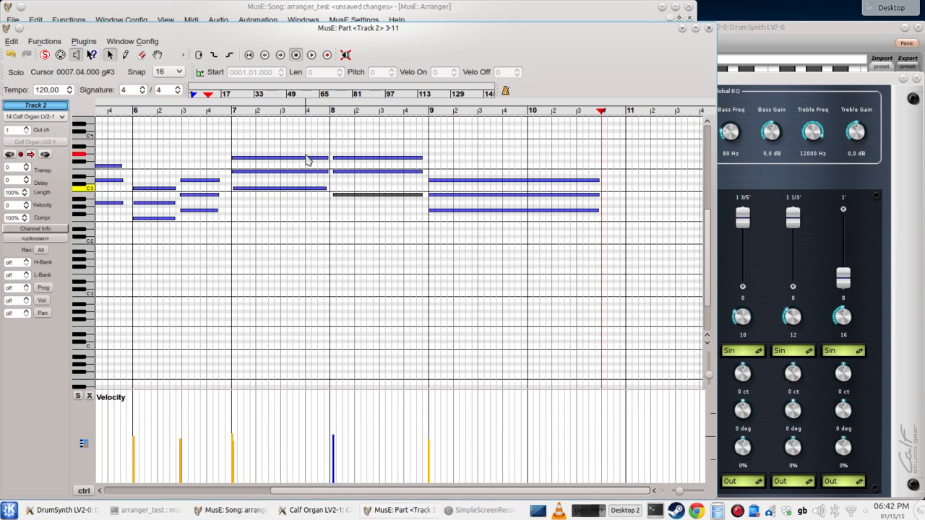
click(203, 491)
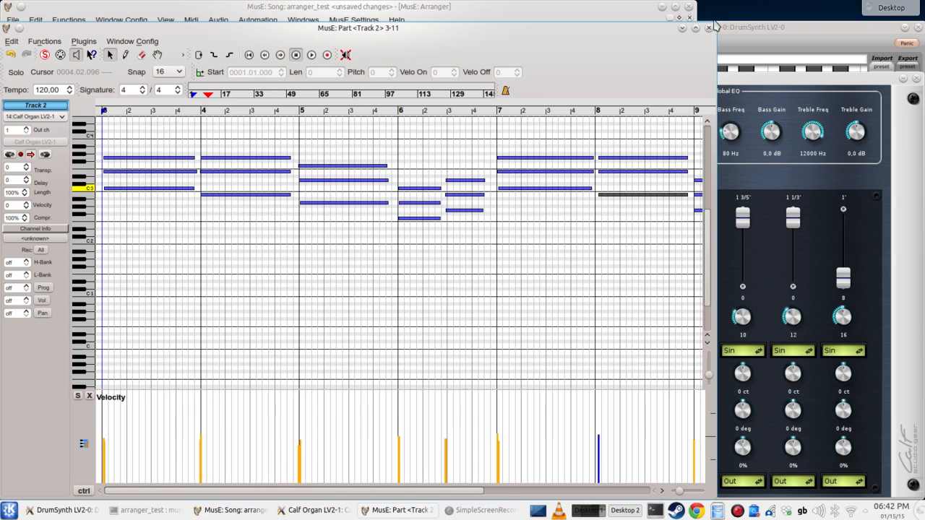
click(710, 28)
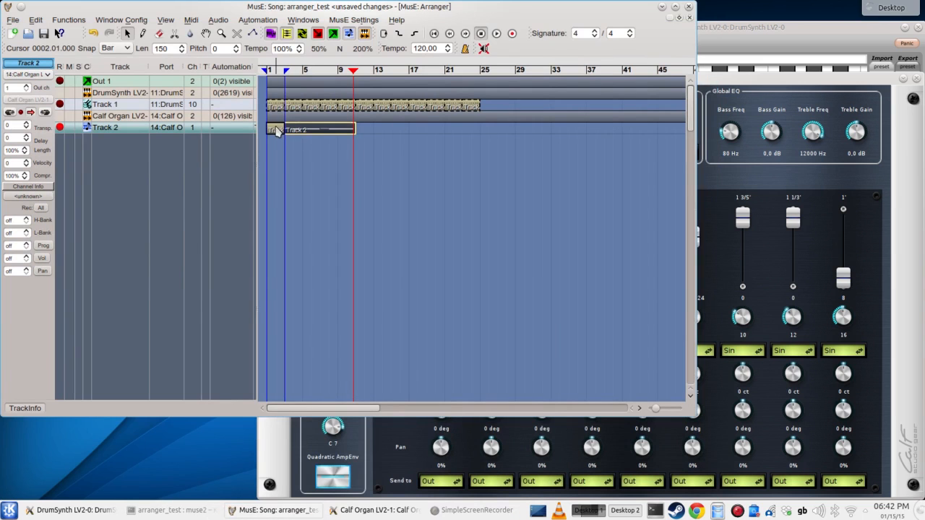
Delete the two-bar part at the start of Track 2 and paste a copy of the remaining part at bar 11
click(275, 131)
key(Delete)
click(315, 128)
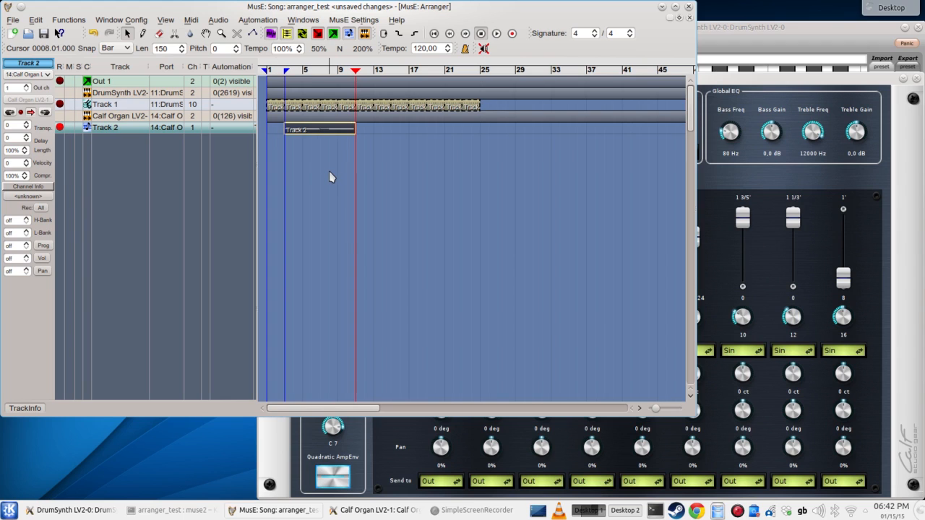
key(ctrl+v)
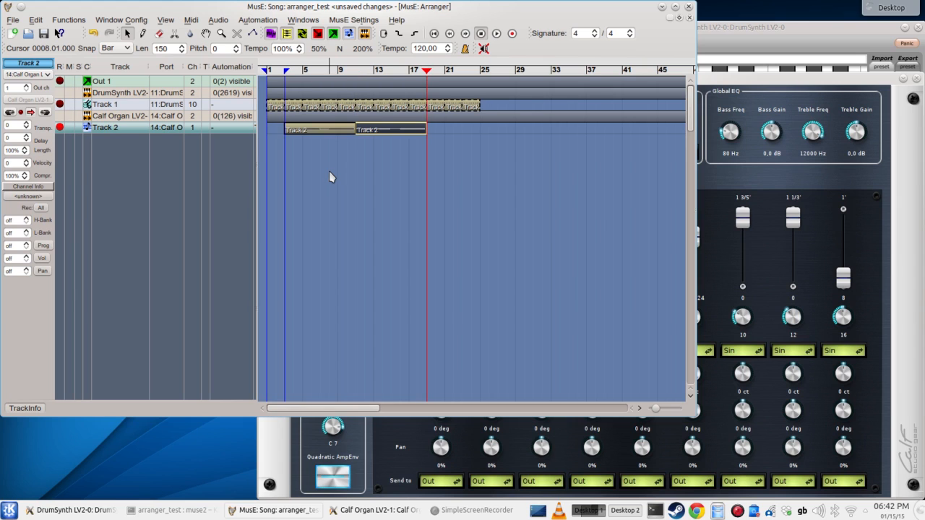
Place the playhead at bar 11 and look through the arranger's snap options, keeping Bar
click(355, 70)
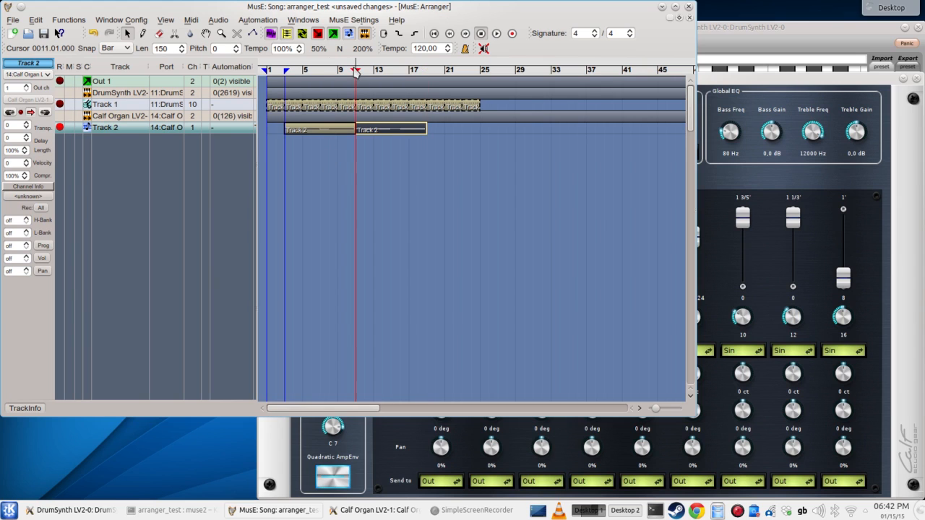
click(112, 50)
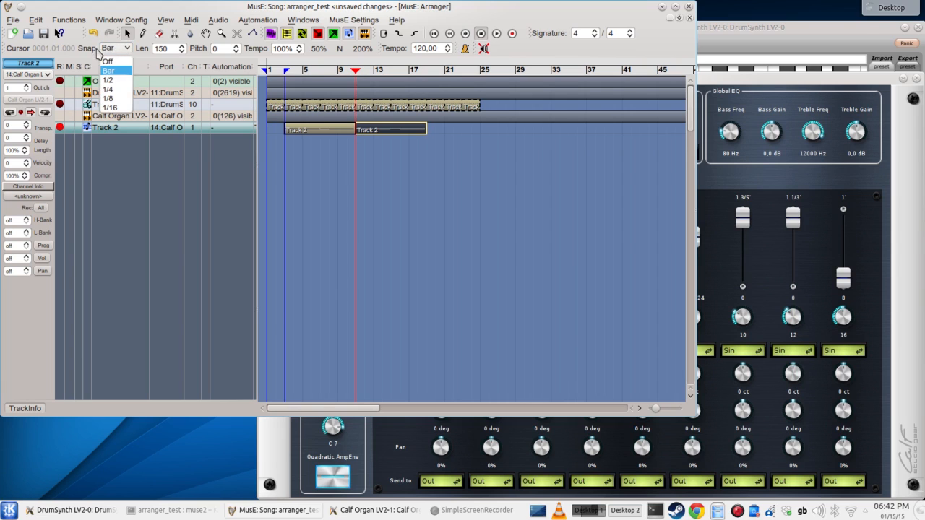
click(94, 56)
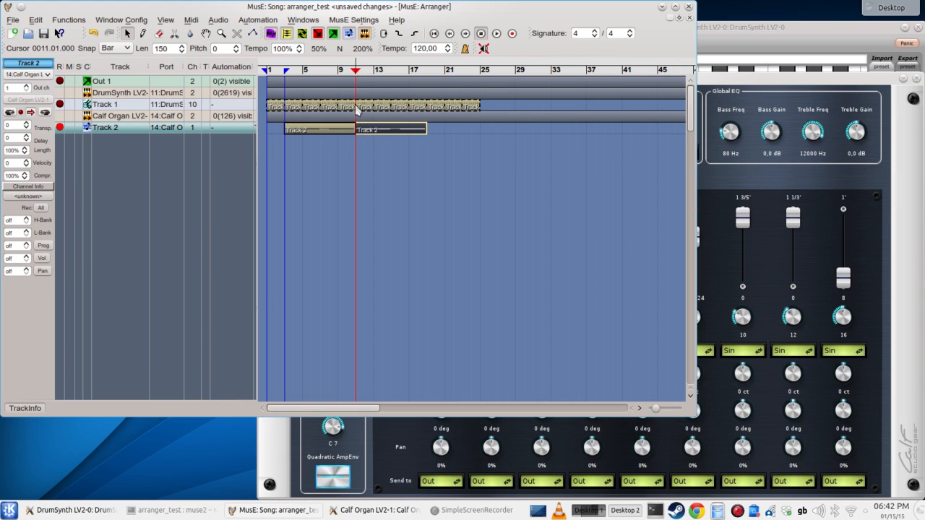
click(115, 49)
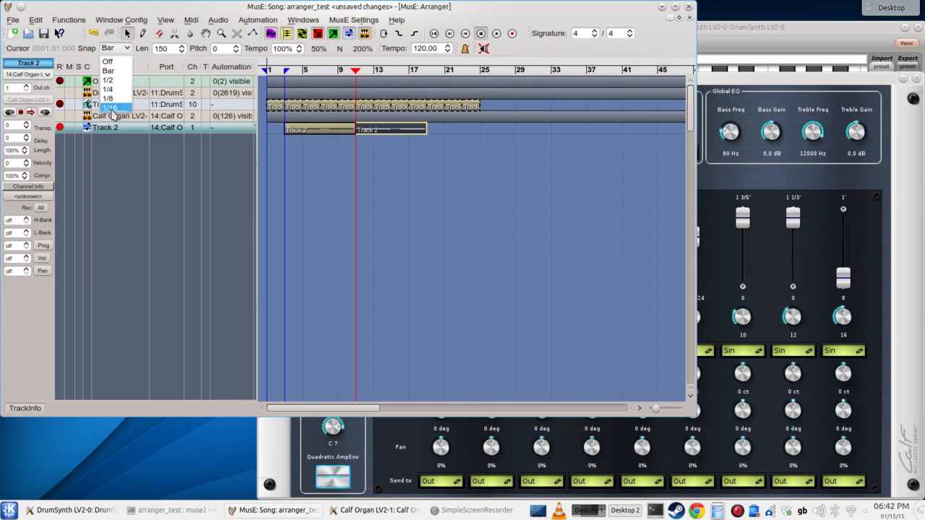
click(329, 174)
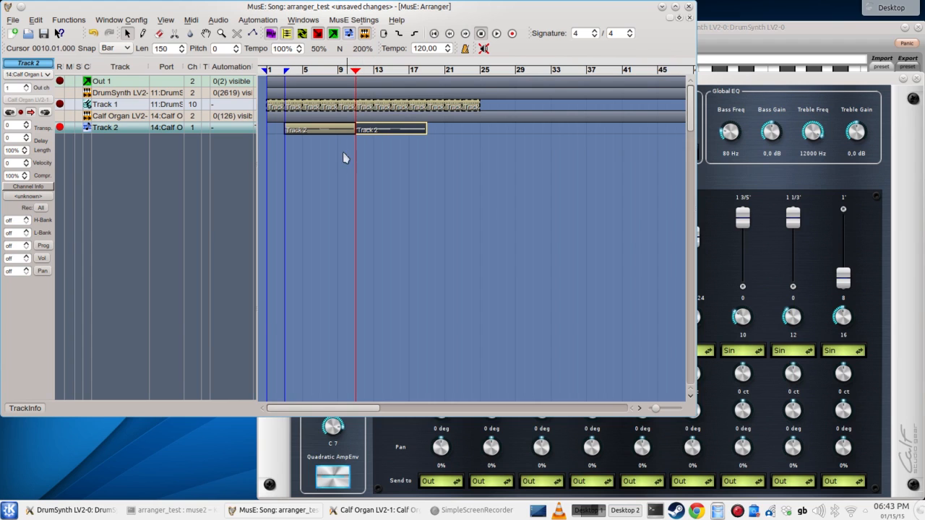
Deselect the copied part and play the arrangement from bar 3 past the join between the two organ parts
click(317, 153)
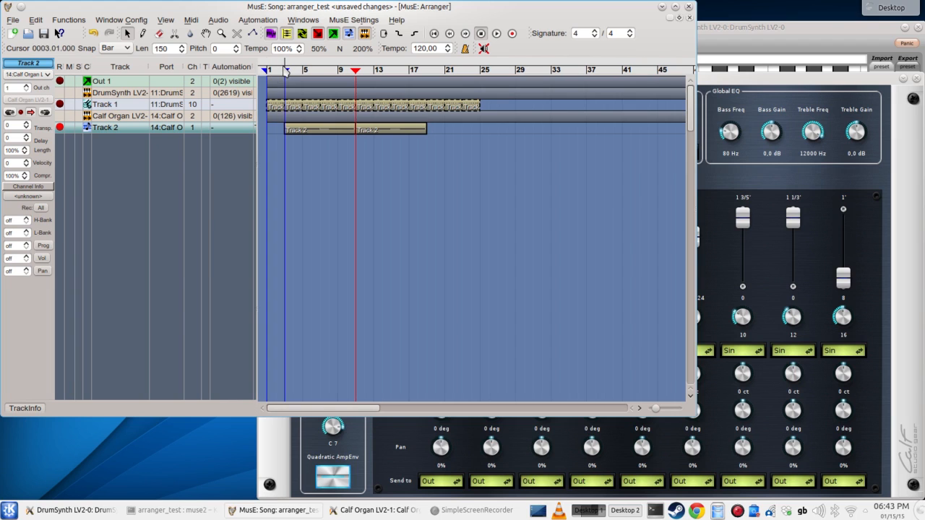
click(287, 70)
key(space)
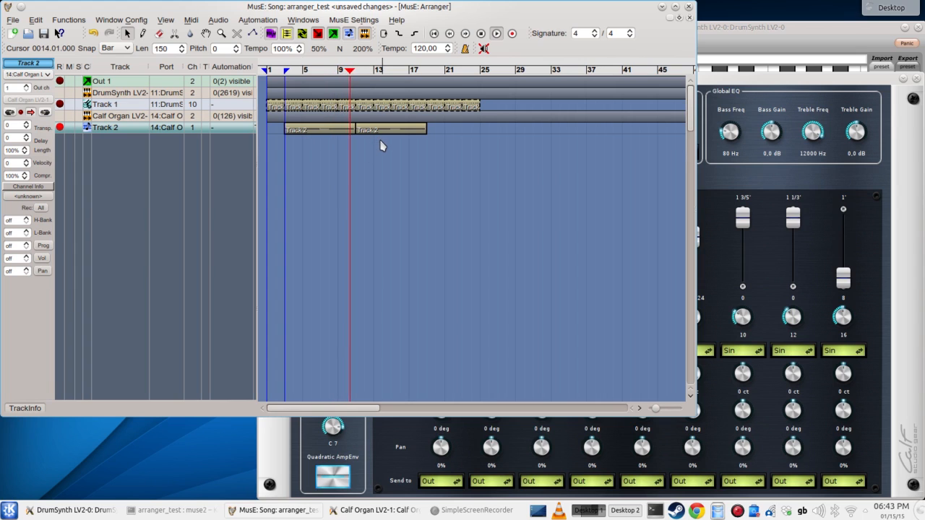
key(space)
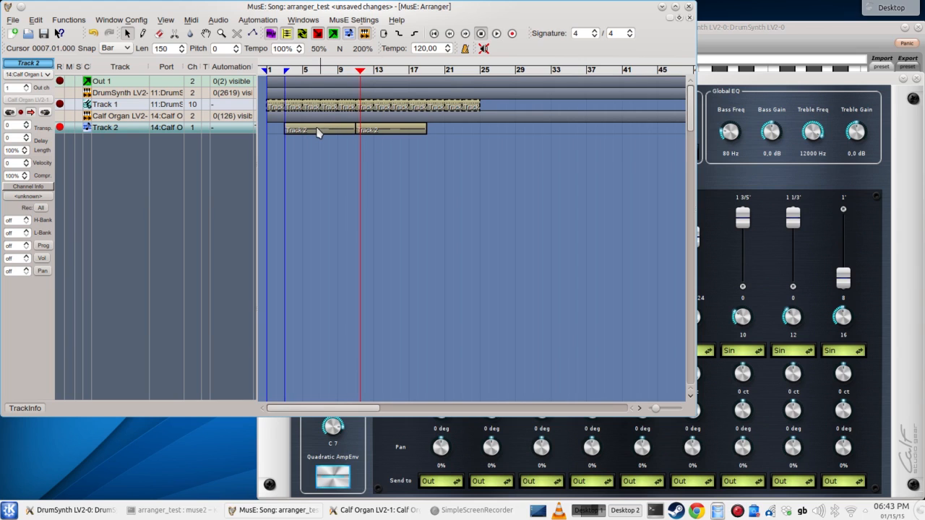
Open the Track 2 part starting at bar 11 in the piano roll
click(388, 132)
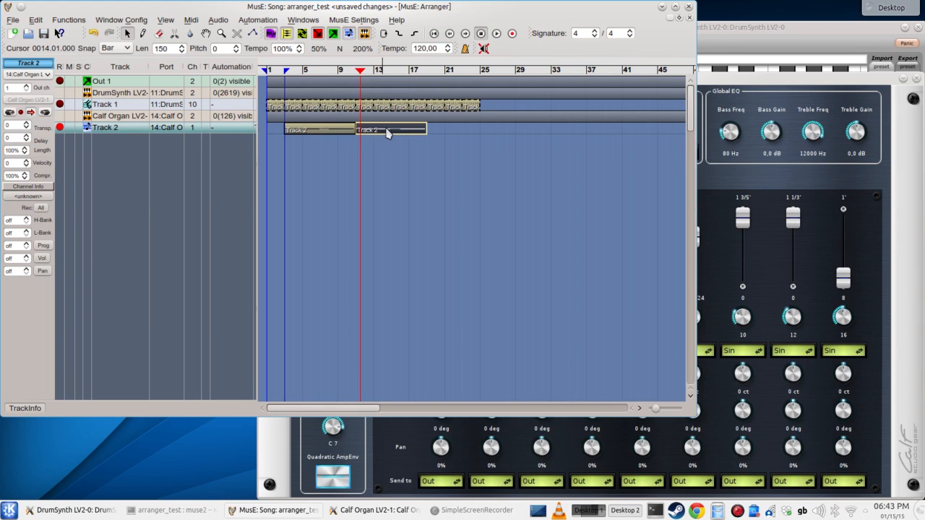
double_click(387, 132)
drag(318, 32, 393, 11)
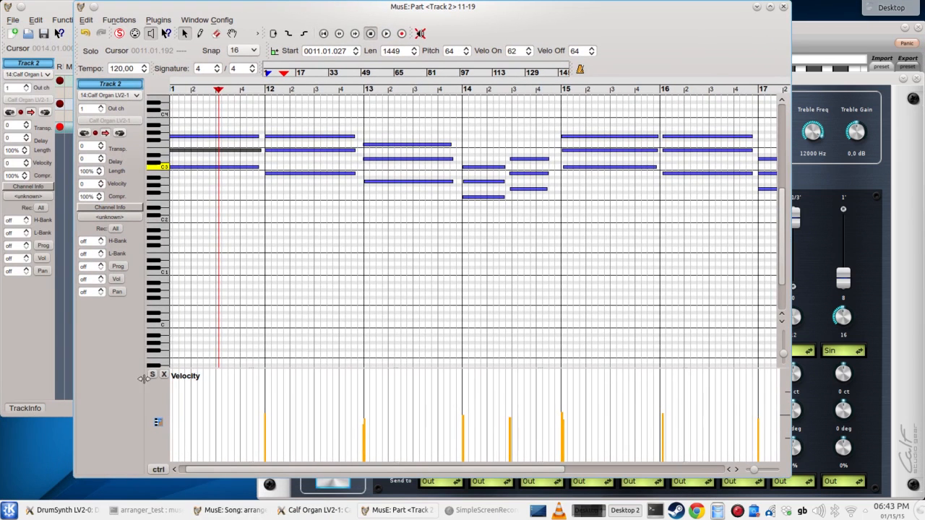
Add a controller lane for the organ's 32NF4 2 2/3' parameter below the velocity lane
click(158, 470)
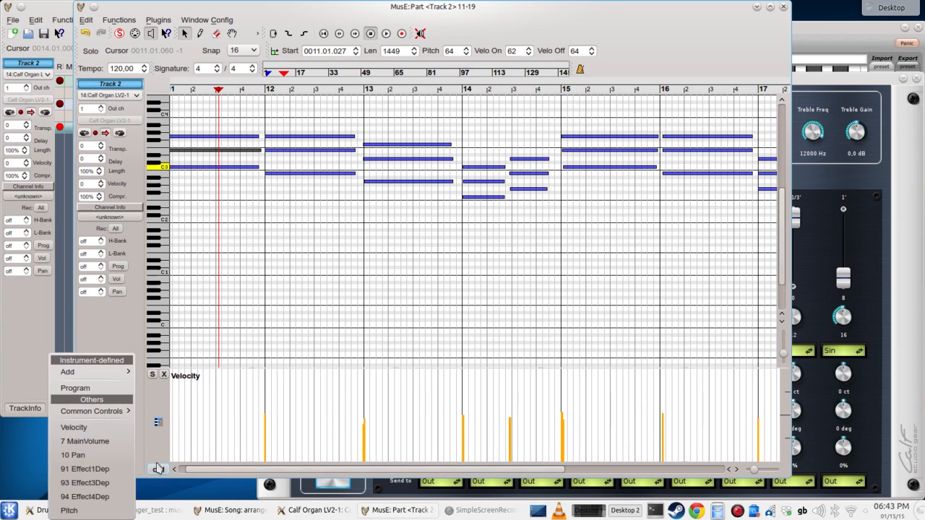
click(145, 428)
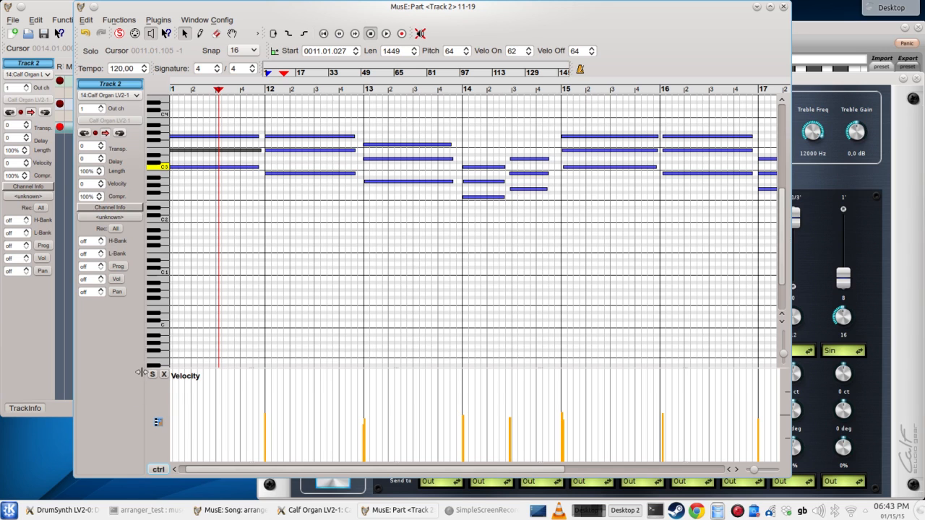
click(158, 470)
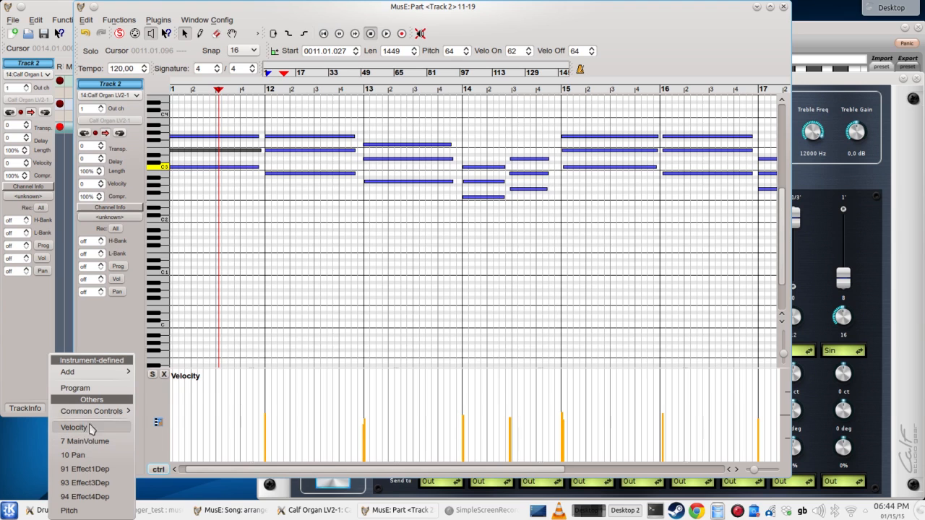
mouse_move(99, 372)
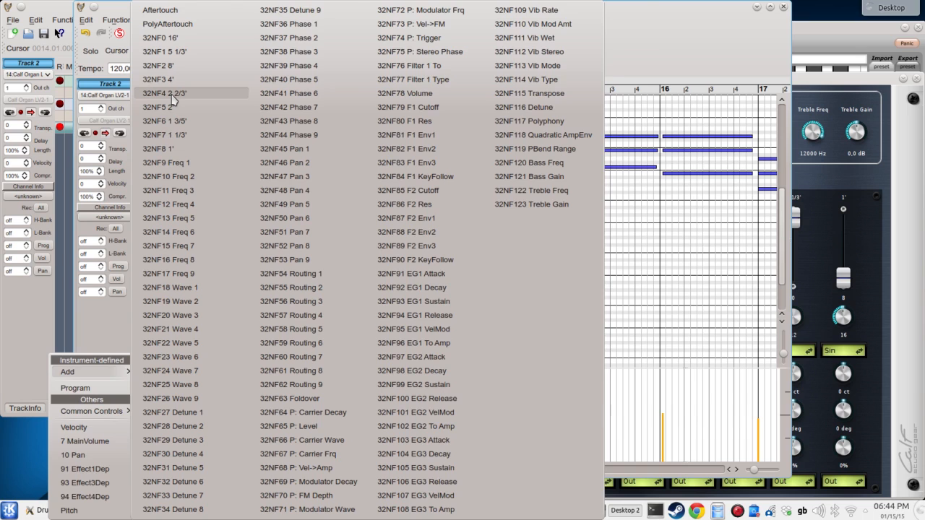
click(173, 100)
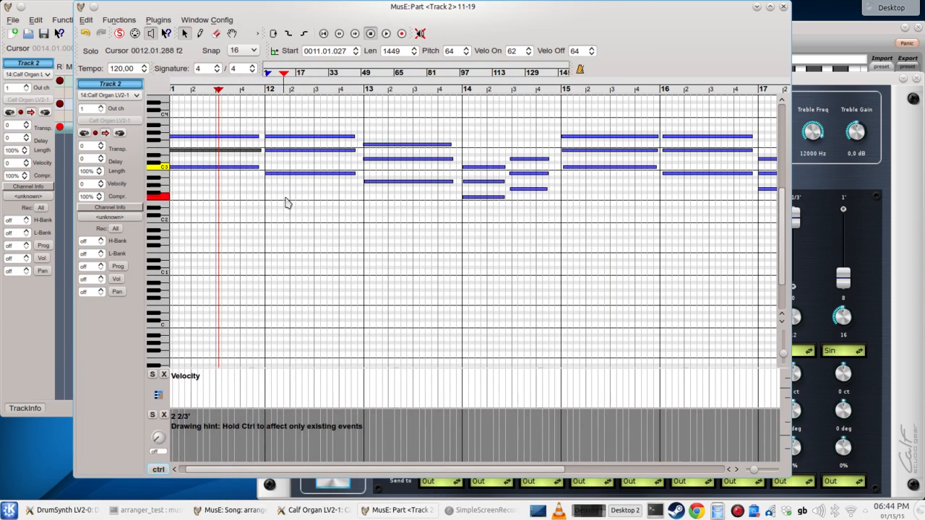
Play the organ part from bar 11 to hear it without controller changes
drag(255, 468, 227, 471)
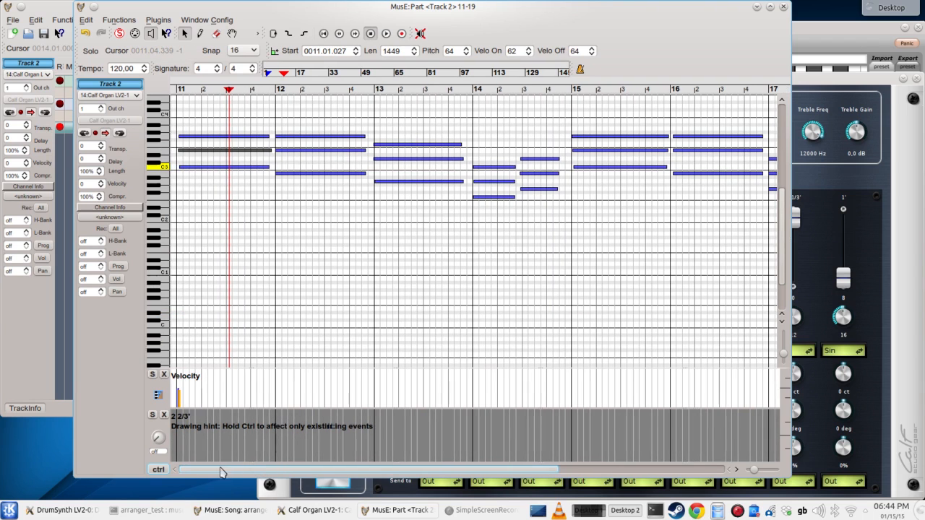
click(177, 91)
key(space)
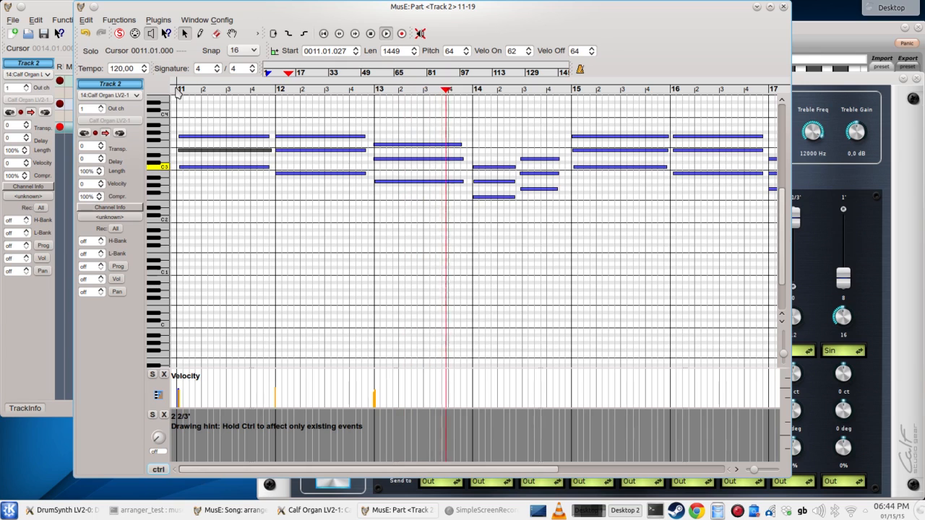
key(space)
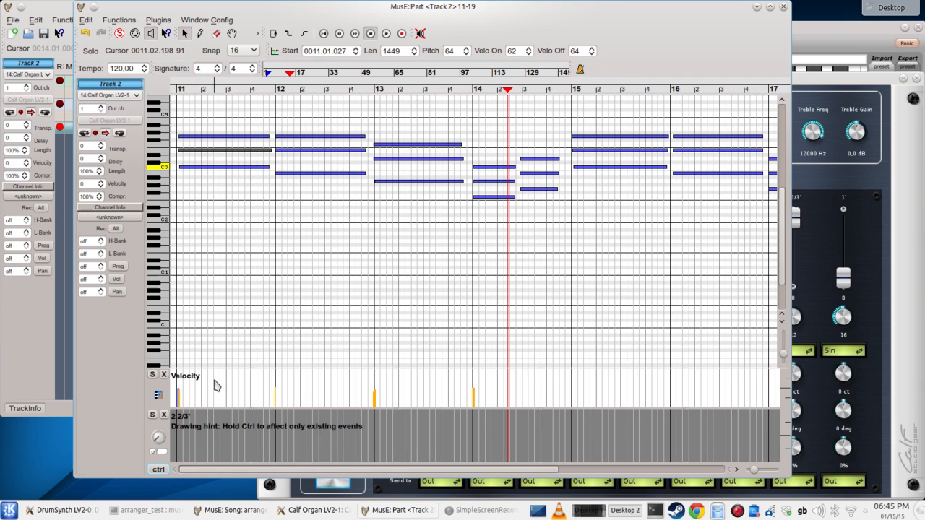
Draw a wave-shaped 2 2/3' curve with four humps across bars 11 to 16, and play it back from the part's start
key(d)
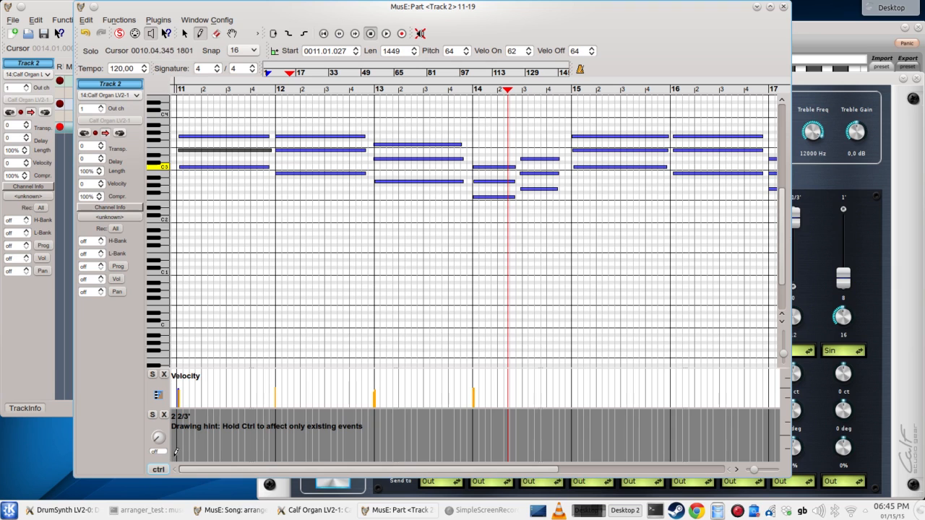
mouse_move(176, 453)
mouse_down()
mouse_move(264, 413)
mouse_move(345, 457)
mouse_move(384, 420)
mouse_move(407, 418)
mouse_move(504, 451)
mouse_move(549, 422)
mouse_move(576, 419)
mouse_move(601, 438)
mouse_move(638, 446)
mouse_move(661, 426)
mouse_move(697, 416)
mouse_move(750, 451)
mouse_up()
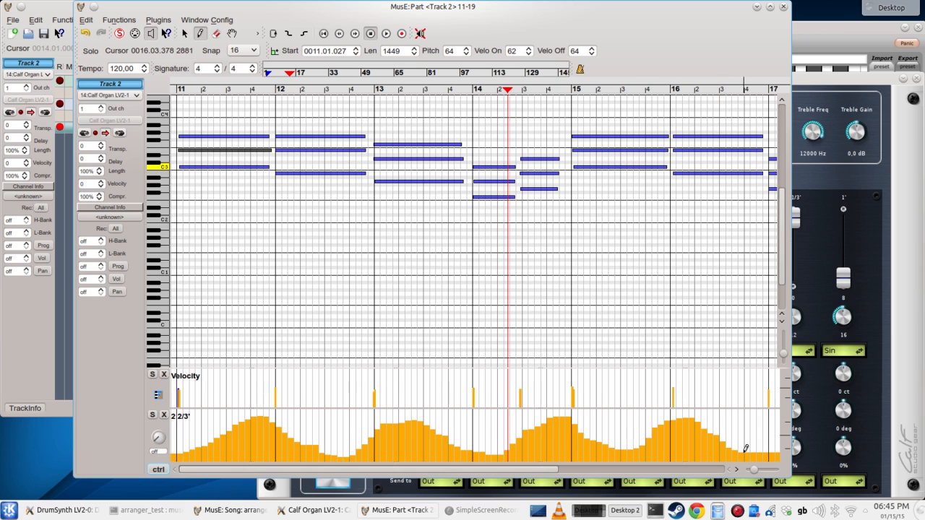
click(172, 88)
key(space)
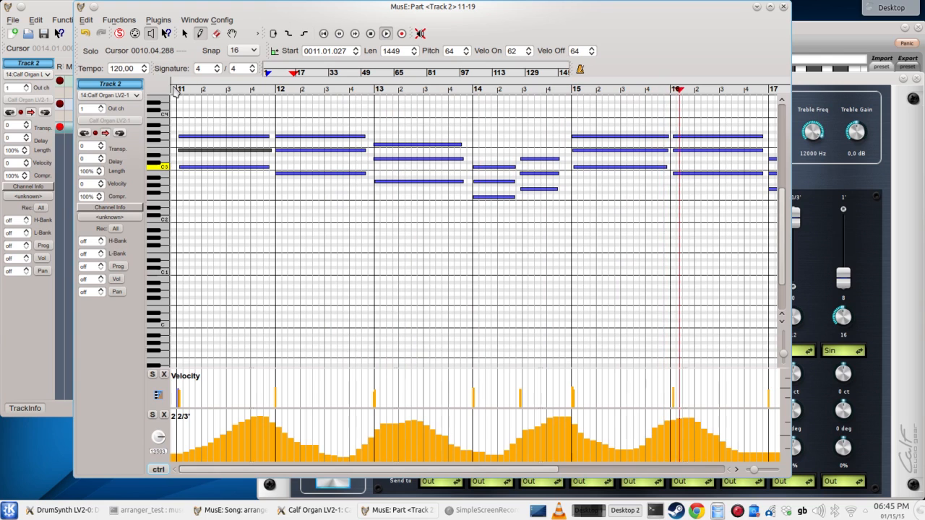
key(space)
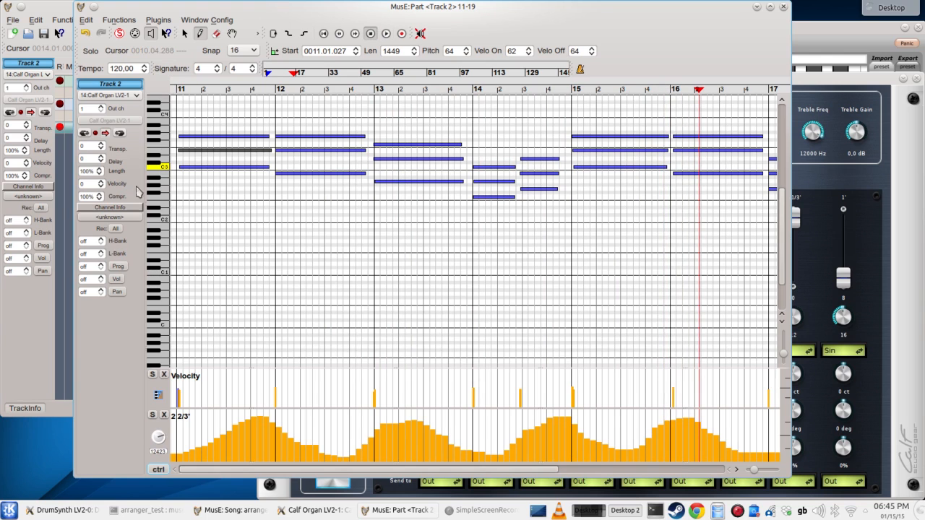
Add a controller lane for the 32NF79 F1 Cutoff parameter and reveal the editor's hidden line-drawing tool
click(160, 471)
mouse_move(113, 364)
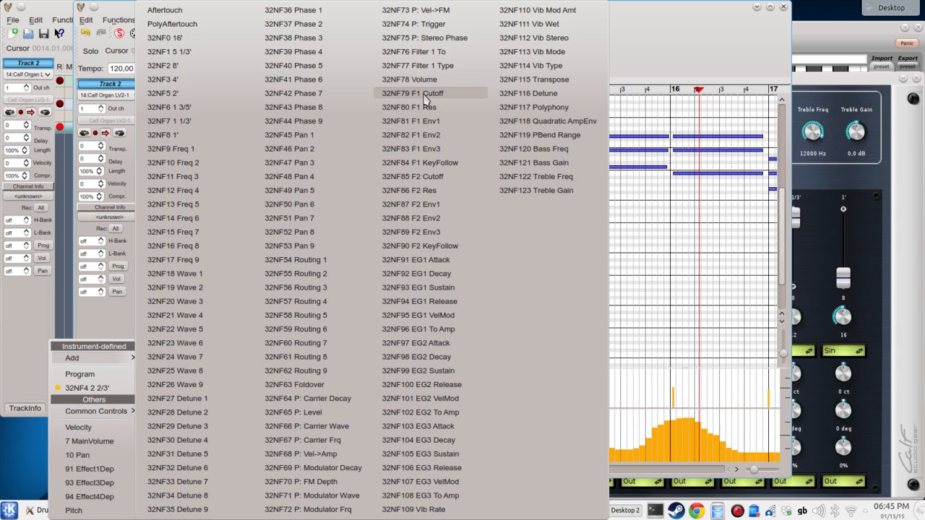
click(427, 95)
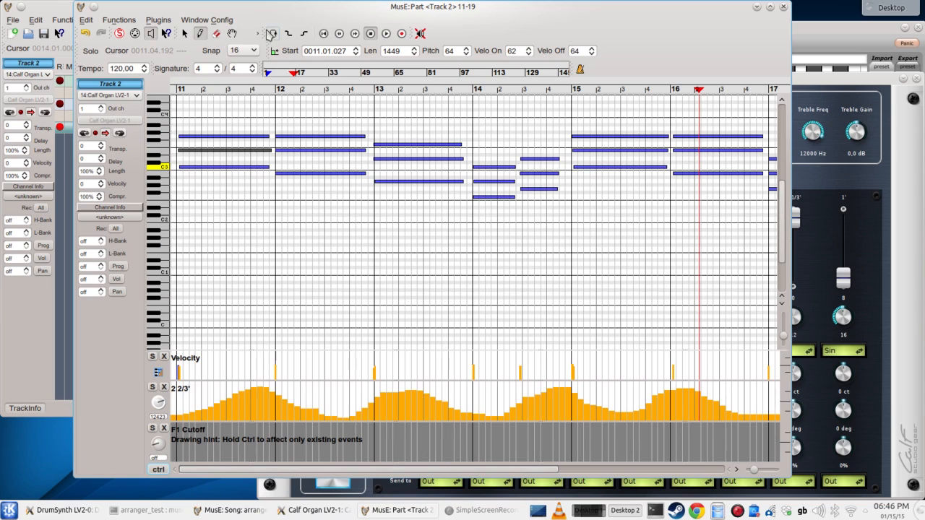
drag(265, 31, 284, 33)
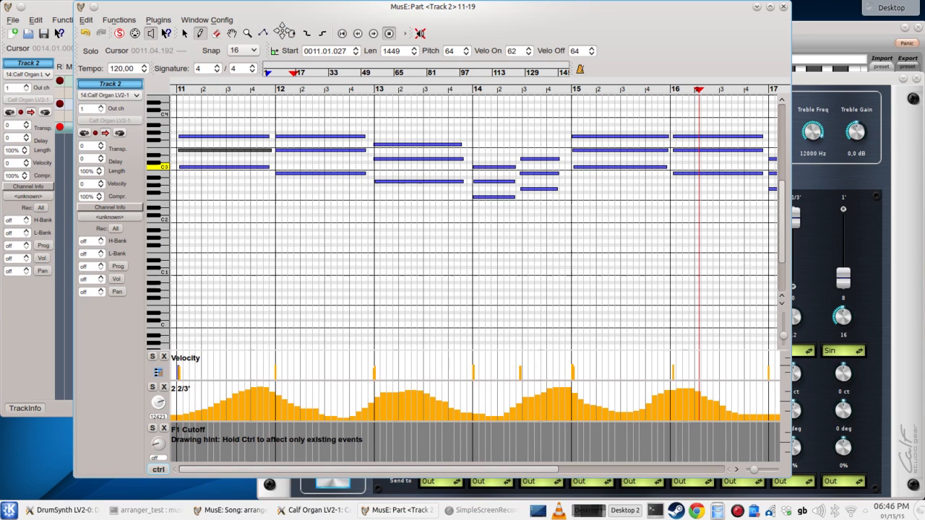
Try to draw a straight line between bars 11 and 16 in the empty F1 Cutoff lane
click(261, 33)
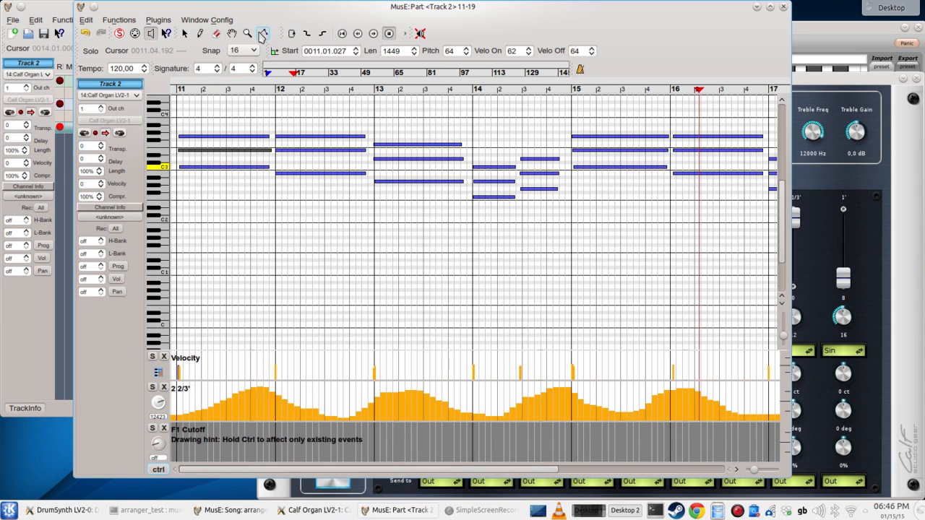
click(177, 456)
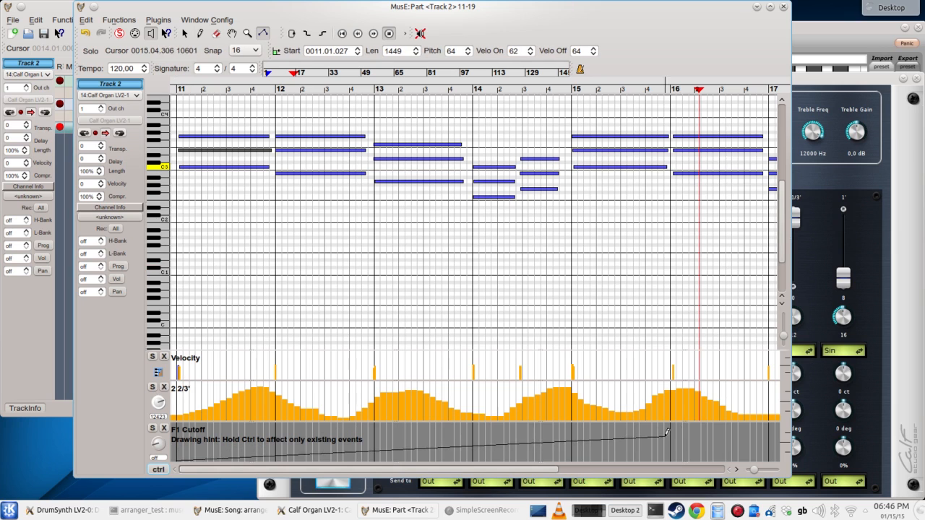
click(710, 422)
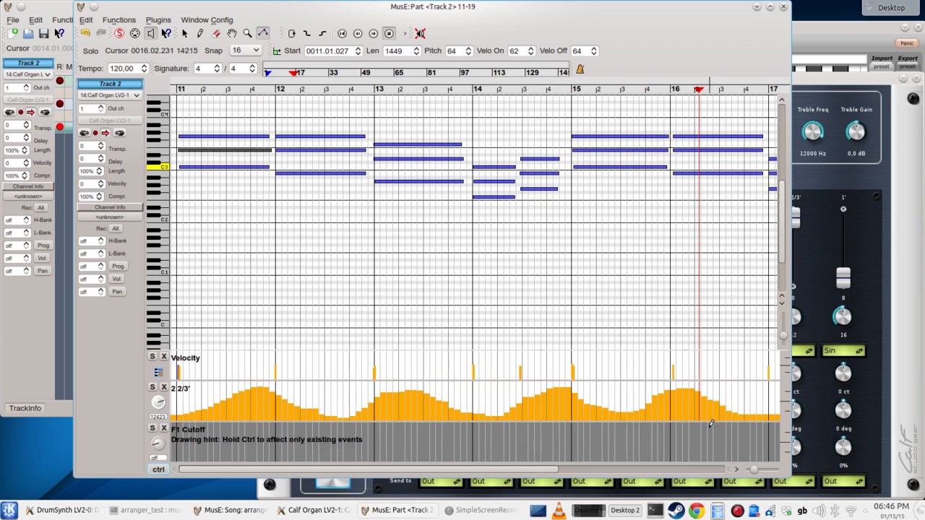
click(706, 423)
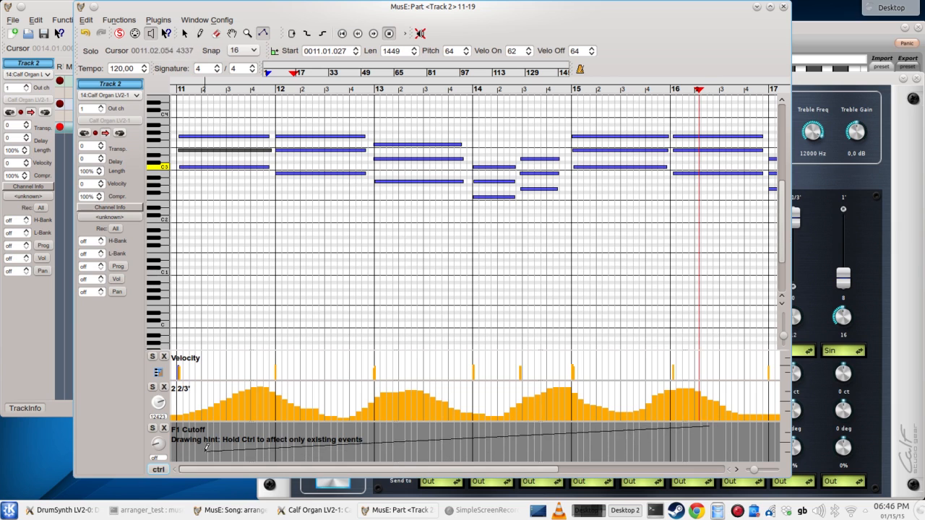
click(175, 455)
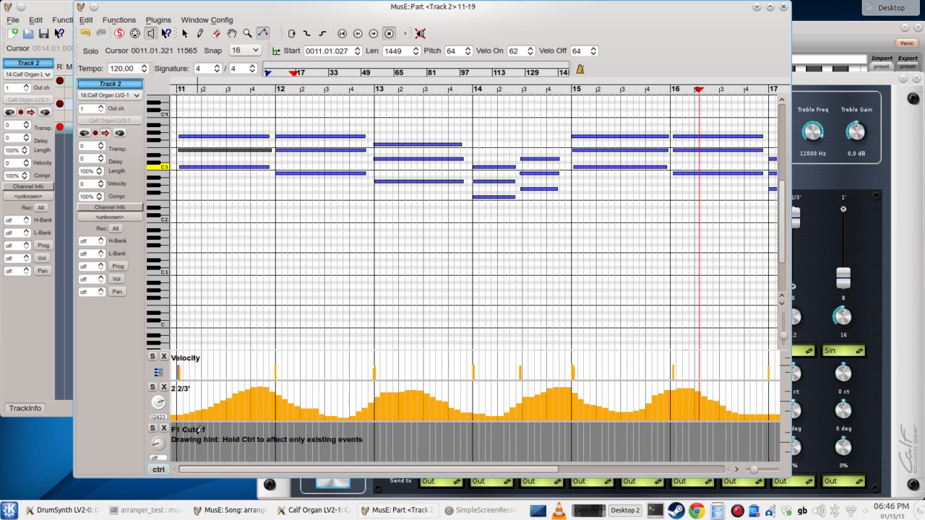
Draw freehand F1 Cutoff events from bar 11 onward, and reshape them into a straight rising ramp up to bar 16
key(d)
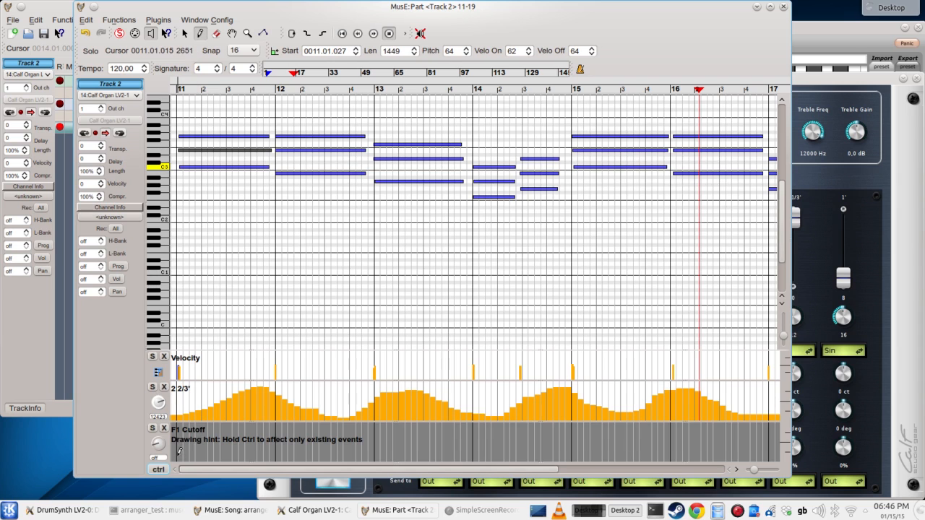
mouse_move(178, 453)
mouse_down()
mouse_move(287, 433)
mouse_move(710, 431)
mouse_up()
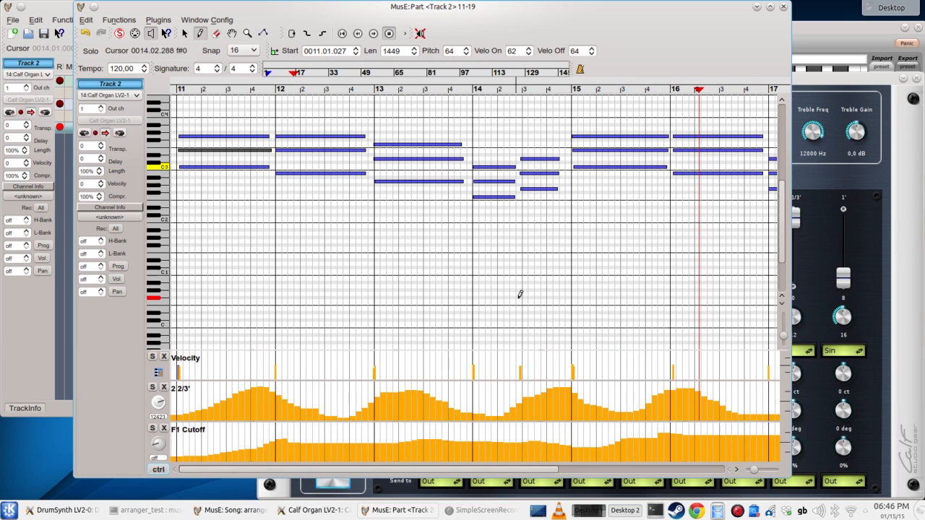
click(264, 34)
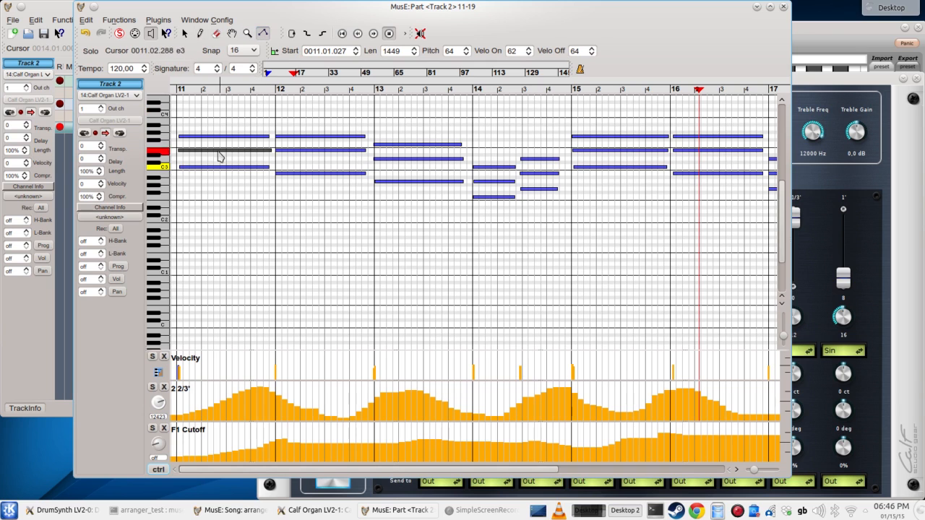
click(182, 452)
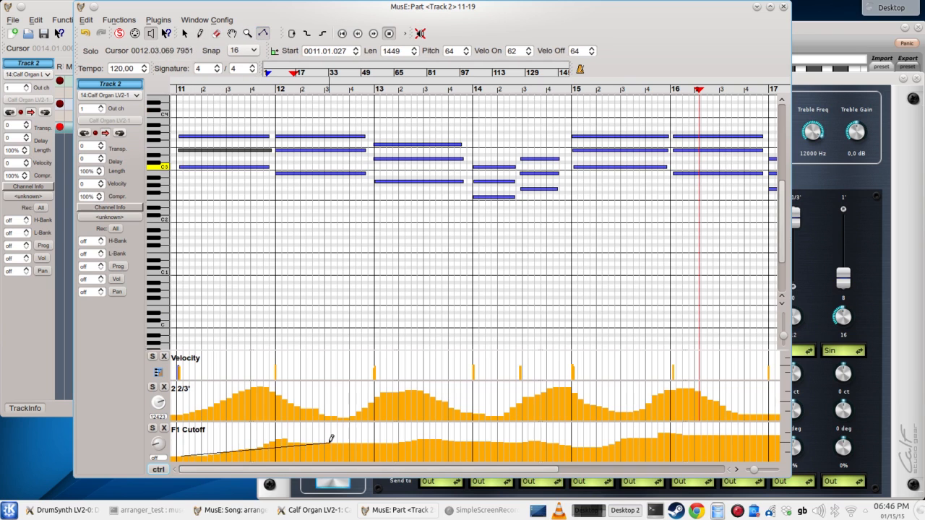
click(677, 438)
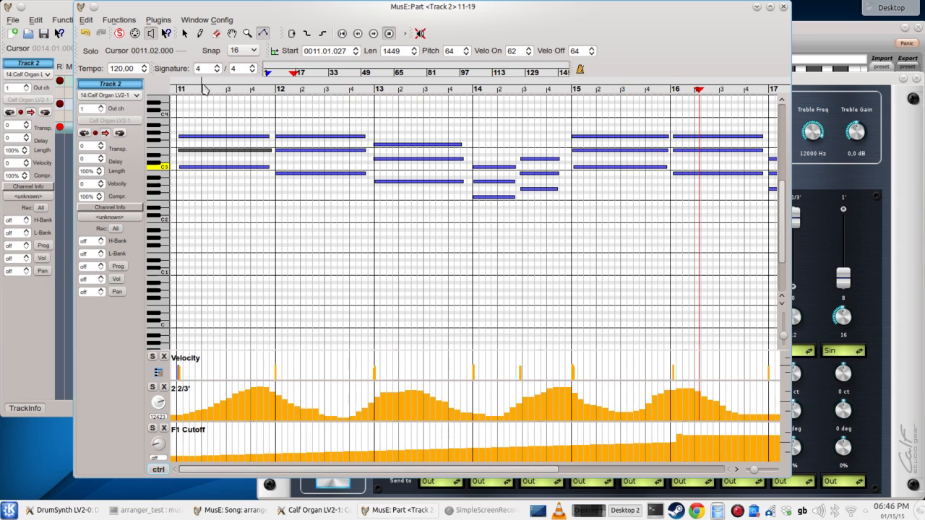
Play the part from bar 11 while checking the Calf Organ window, and close the piano roll
click(177, 91)
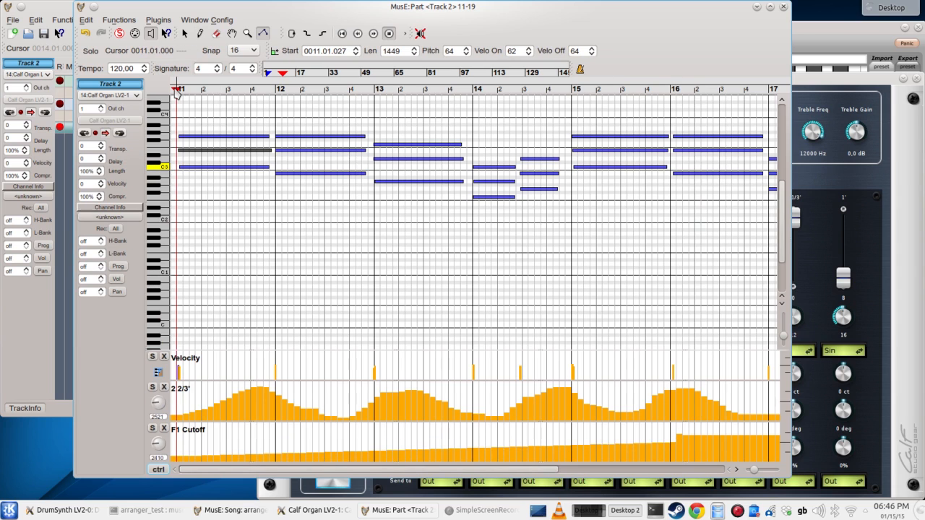
key(space)
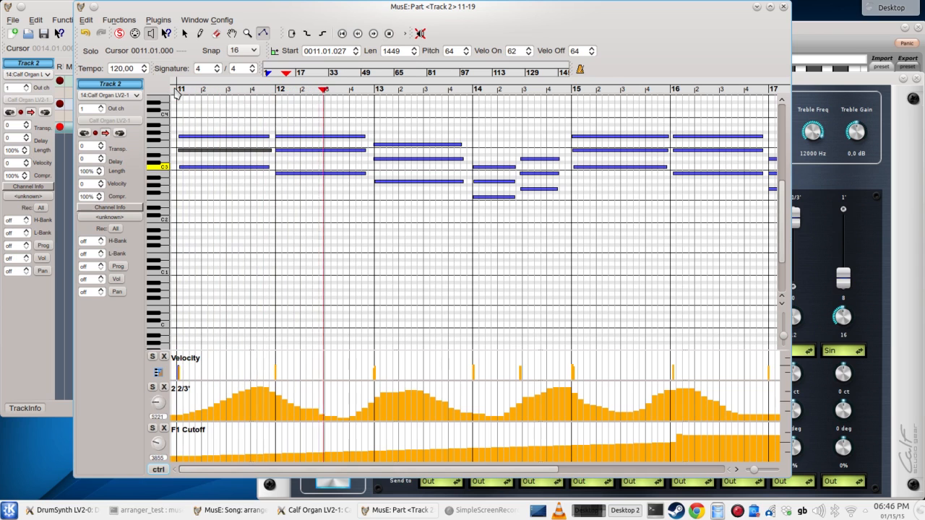
click(810, 84)
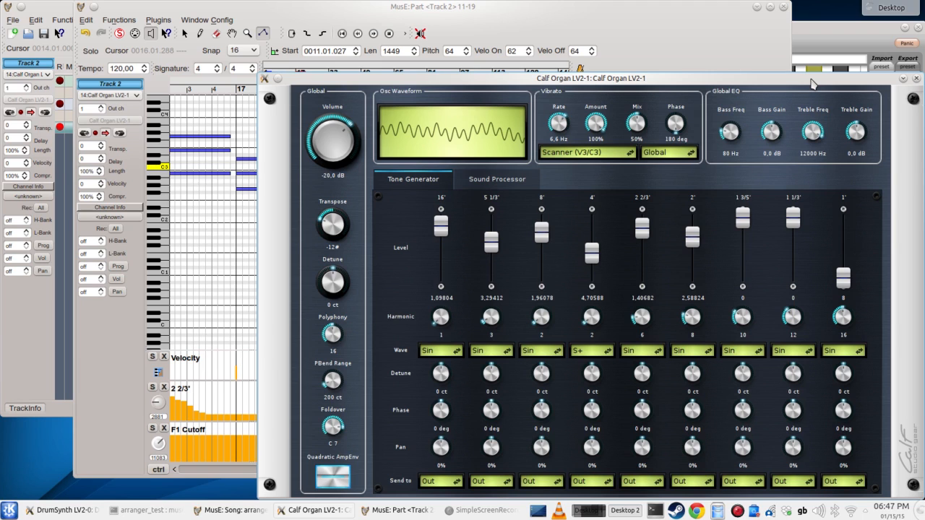
click(333, 13)
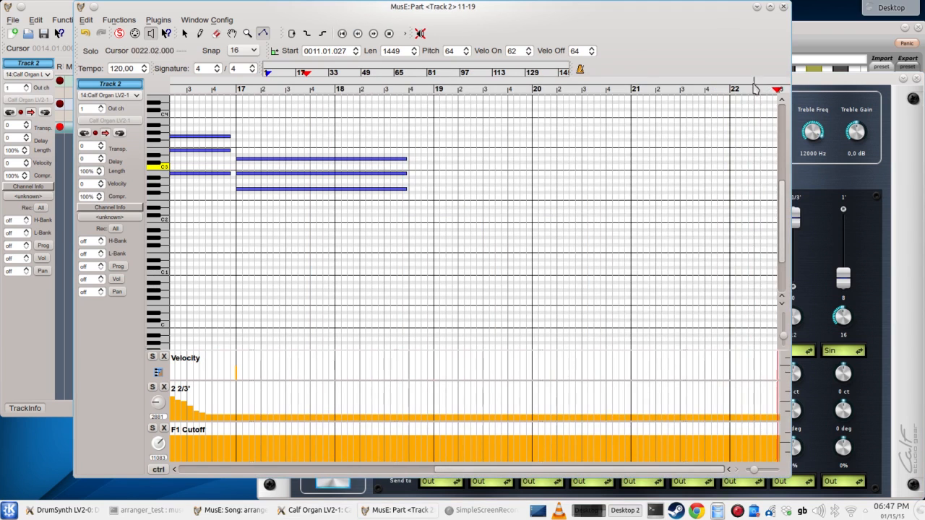
key(space)
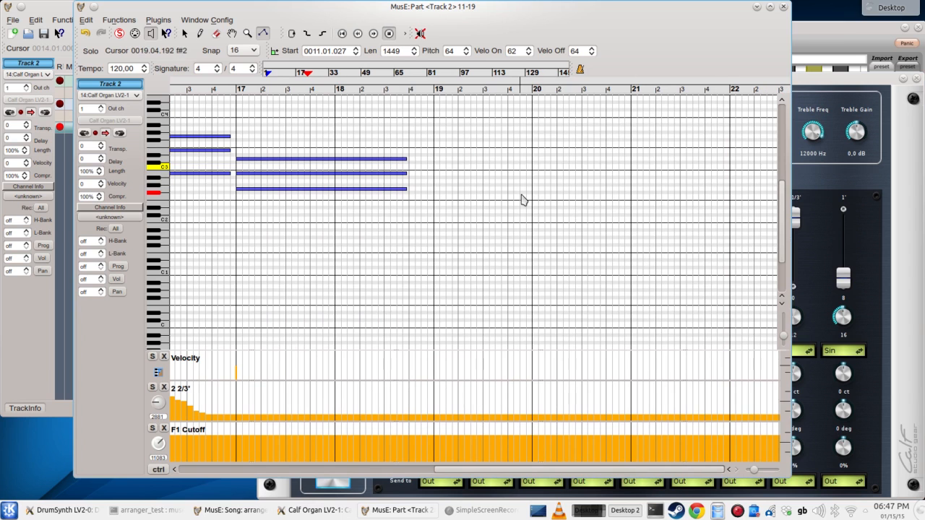
click(784, 6)
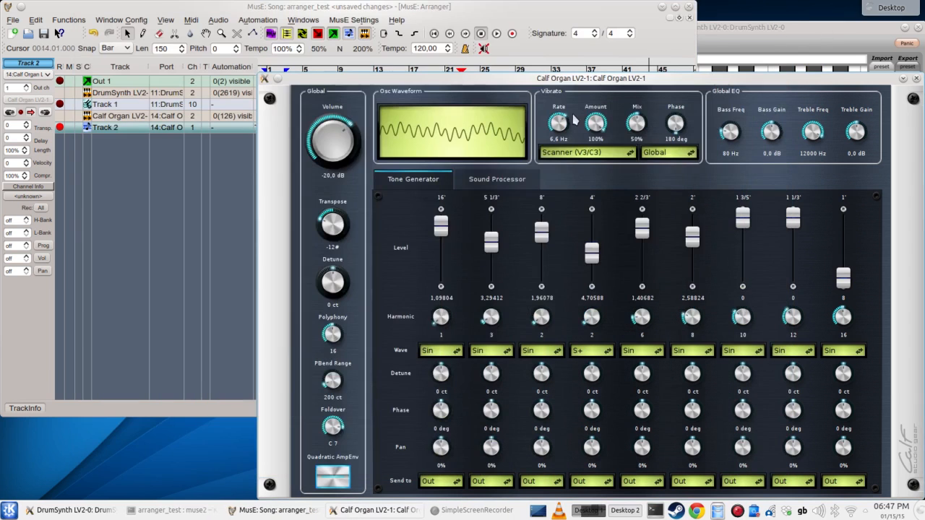
Bring the Arranger forward, make the Calf Organ synth track taller, and show its 8' automation curve
click(203, 227)
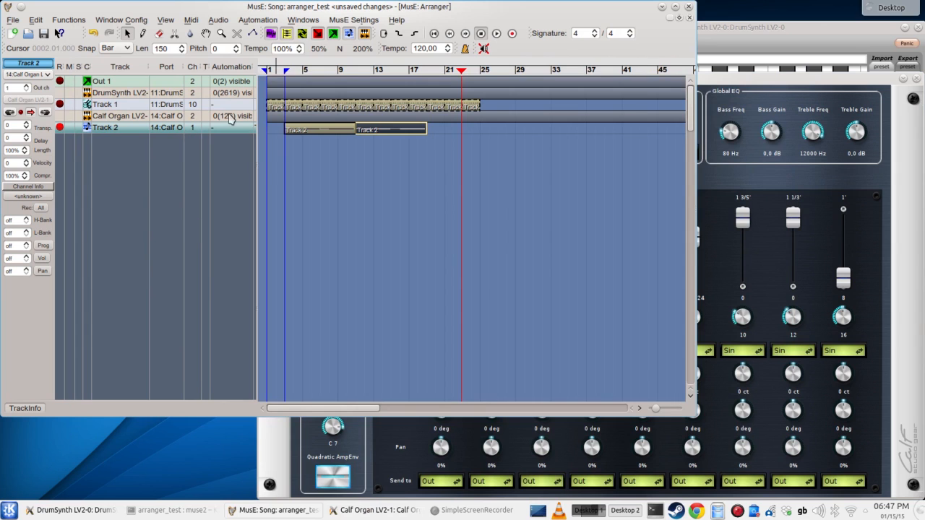
drag(204, 119, 210, 192)
click(233, 151)
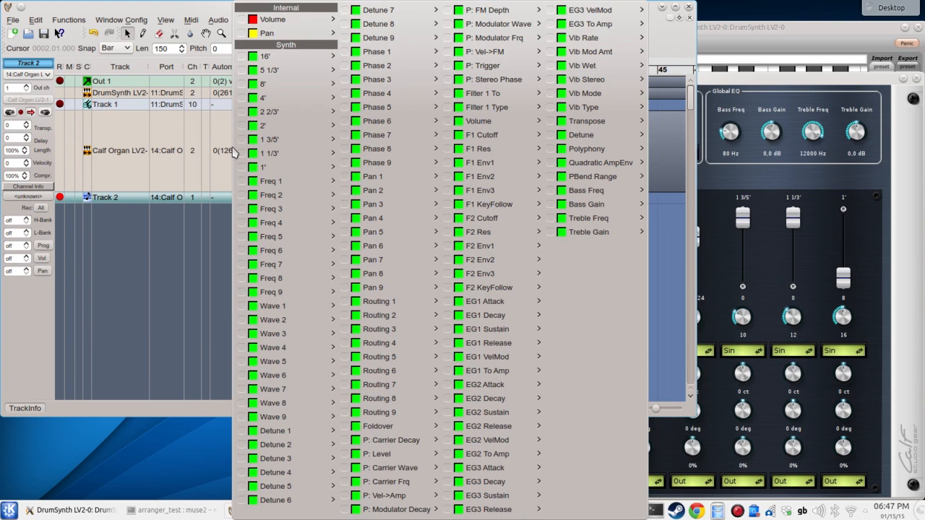
mouse_move(246, 88)
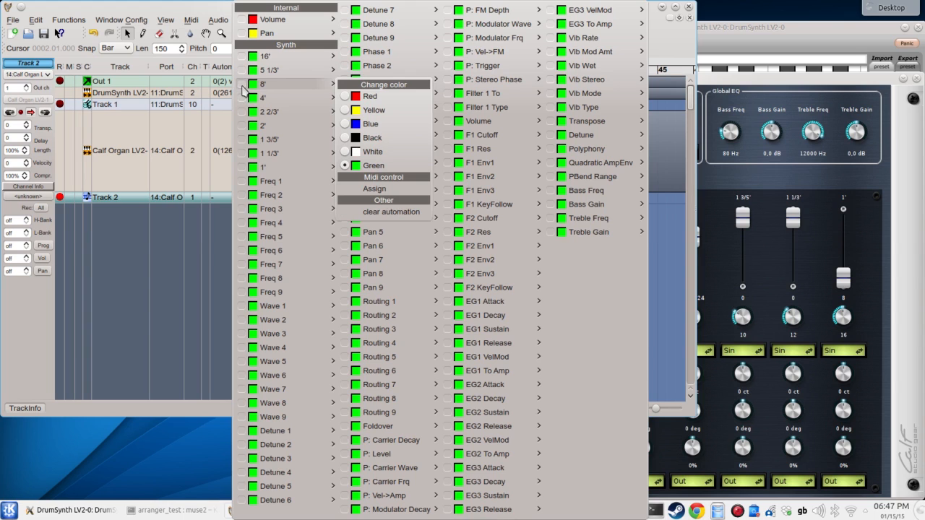
click(244, 88)
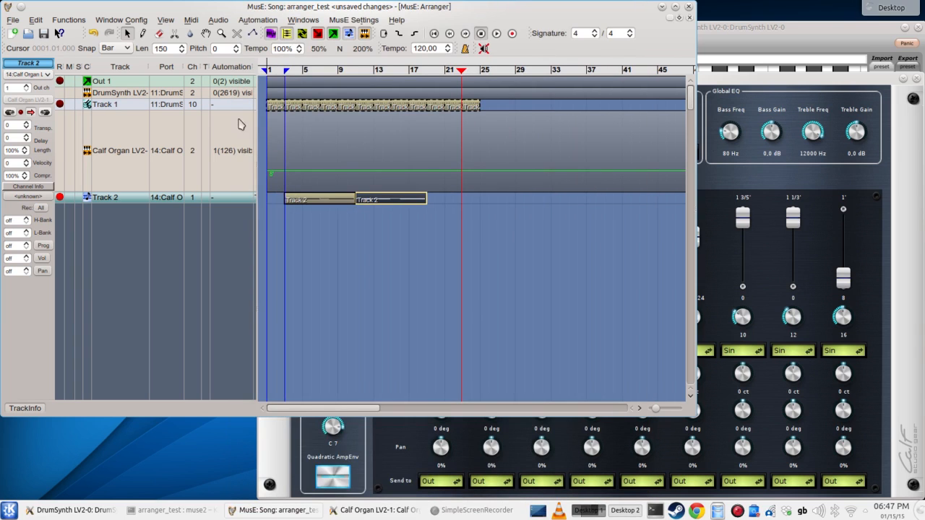
Draw an 8' automation ramp on the Calf Organ track, rising from a low point near bar 2 to a high point near bar 12
click(253, 34)
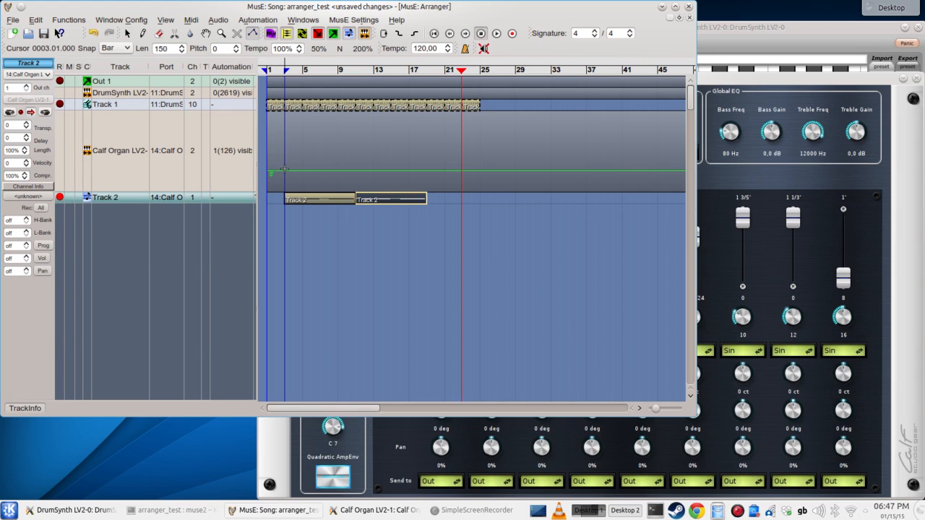
drag(284, 171, 363, 118)
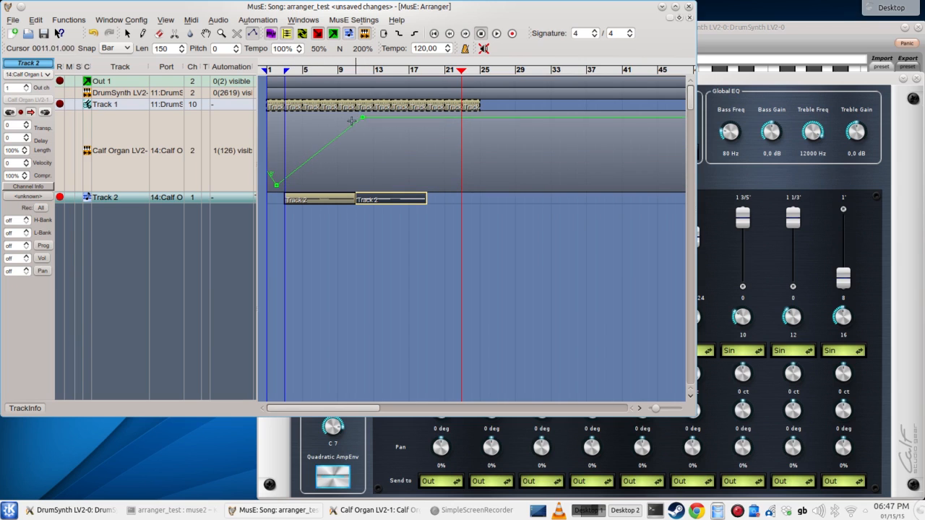
Play the song from bar 1, watch the 8' level slider in the Calf Organ window, and stop playback in the Arranger
click(272, 68)
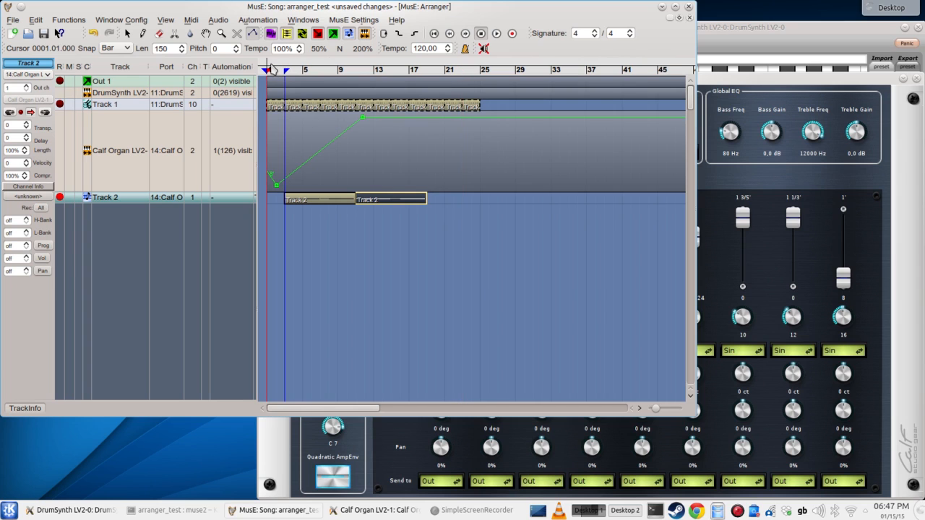
key(space)
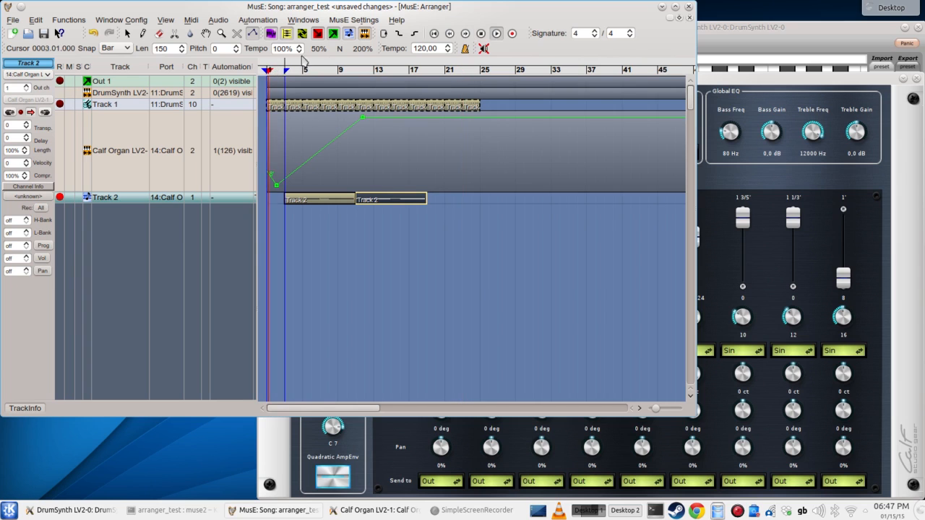
click(720, 81)
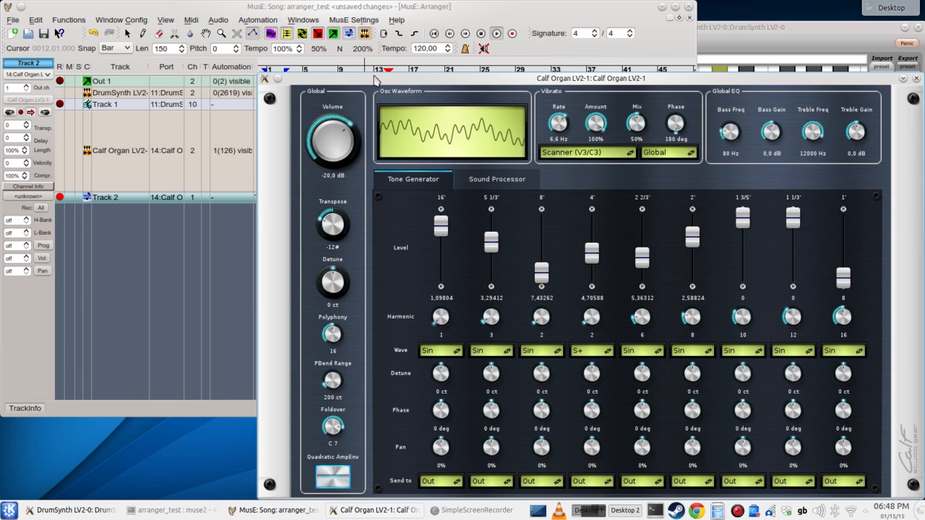
key(space)
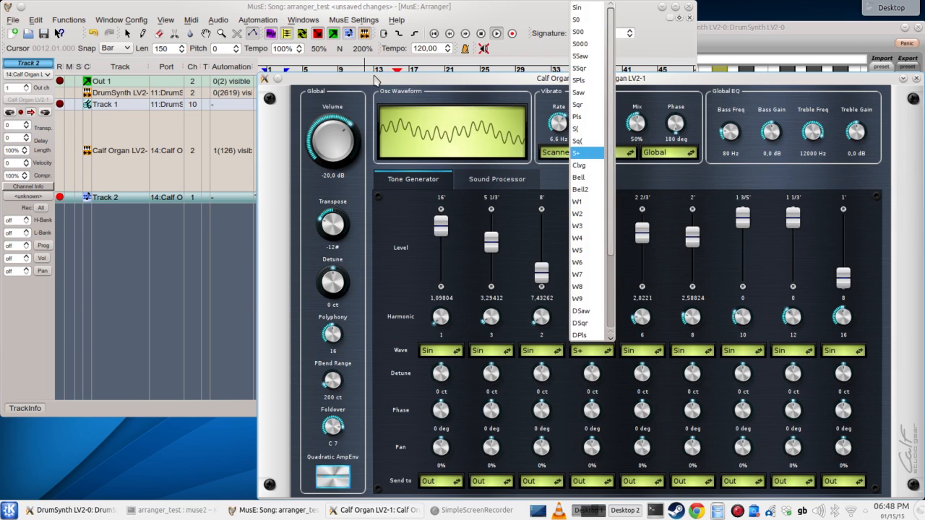
click(373, 6)
click(373, 6)
key(space)
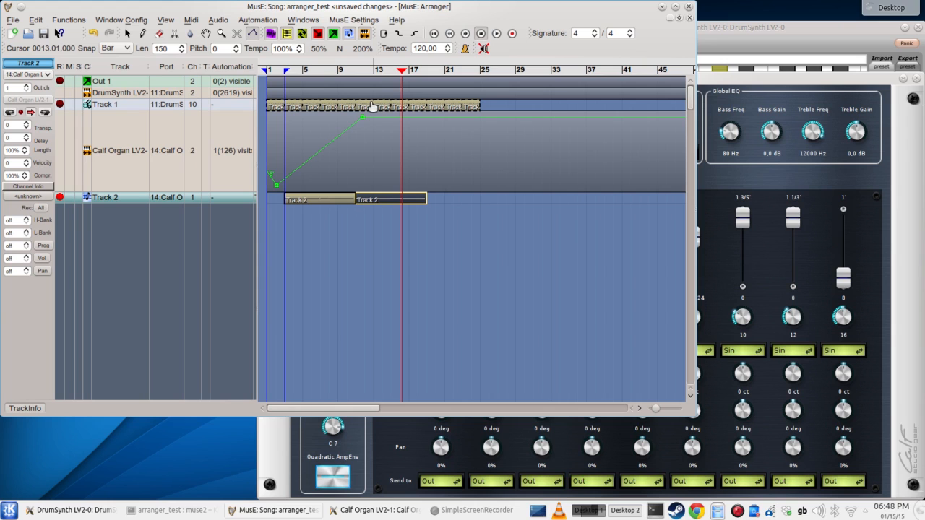
Look through the Calf Organ track's automatable parameters and compare them with the controls in the synth window
click(225, 150)
mouse_move(323, 197)
mouse_move(474, 164)
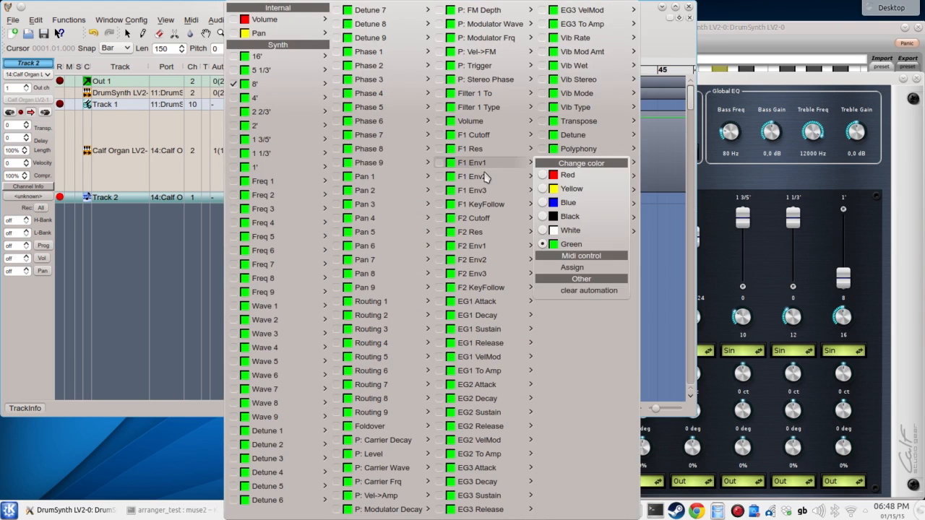
mouse_move(454, 219)
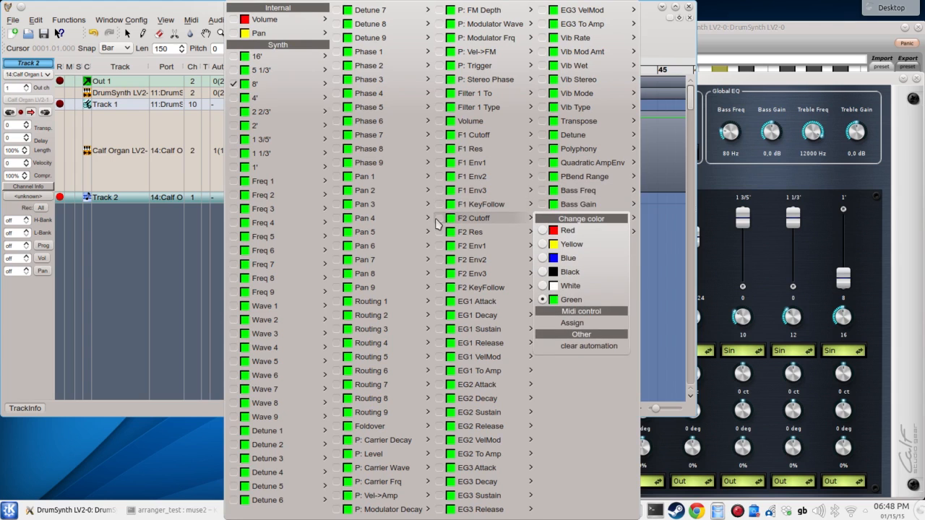
mouse_move(579, 136)
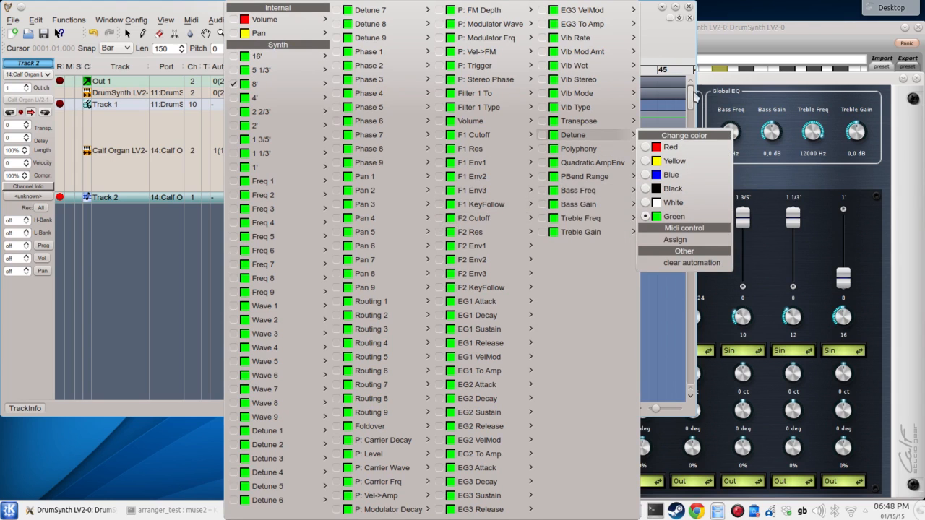
click(744, 82)
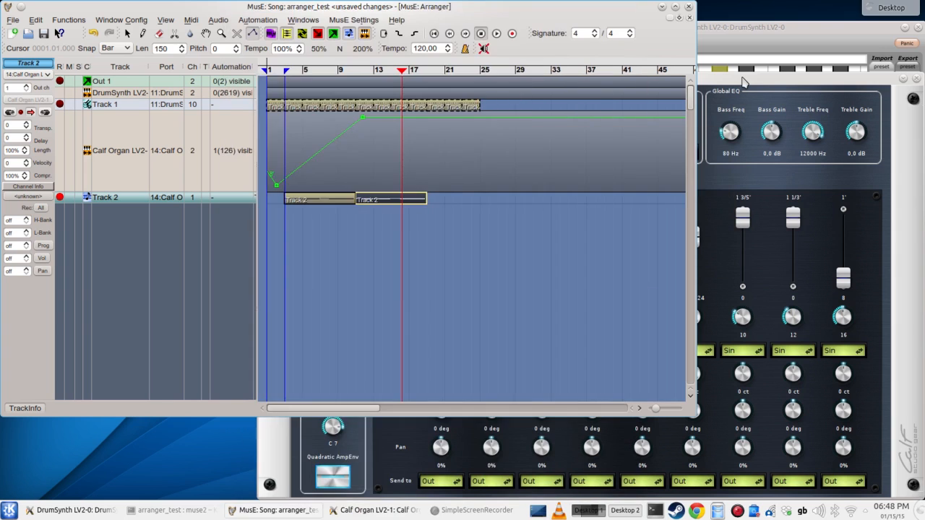
click(743, 82)
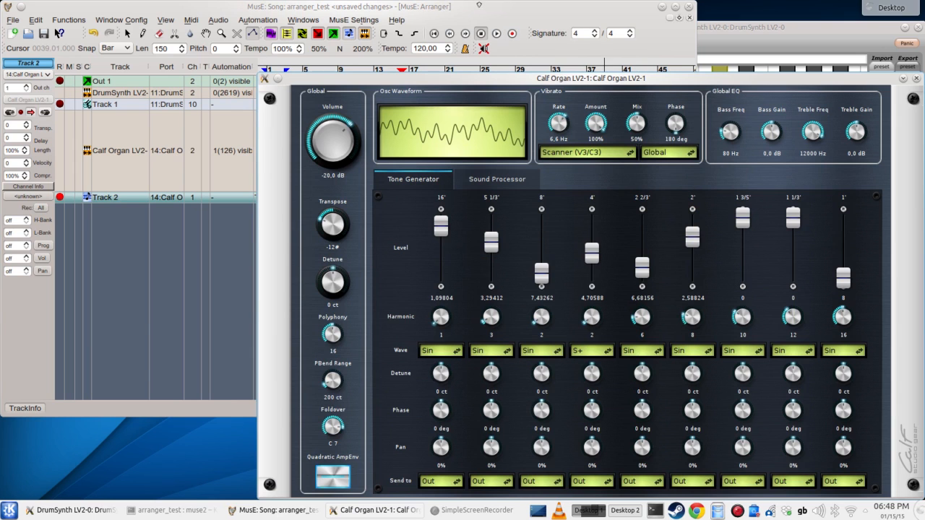
Show the synth's own Volume parameter as an additional automation curve on the Calf Organ track
click(479, 5)
click(234, 158)
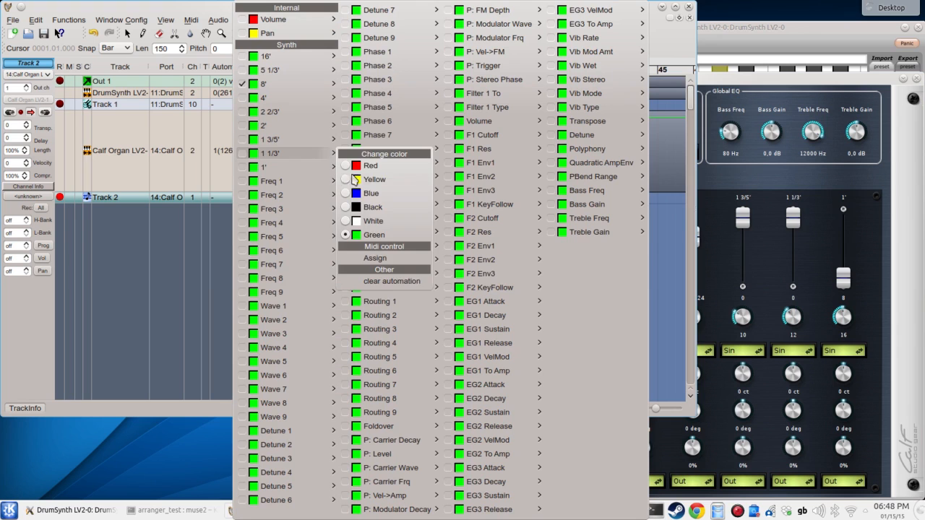
mouse_move(499, 273)
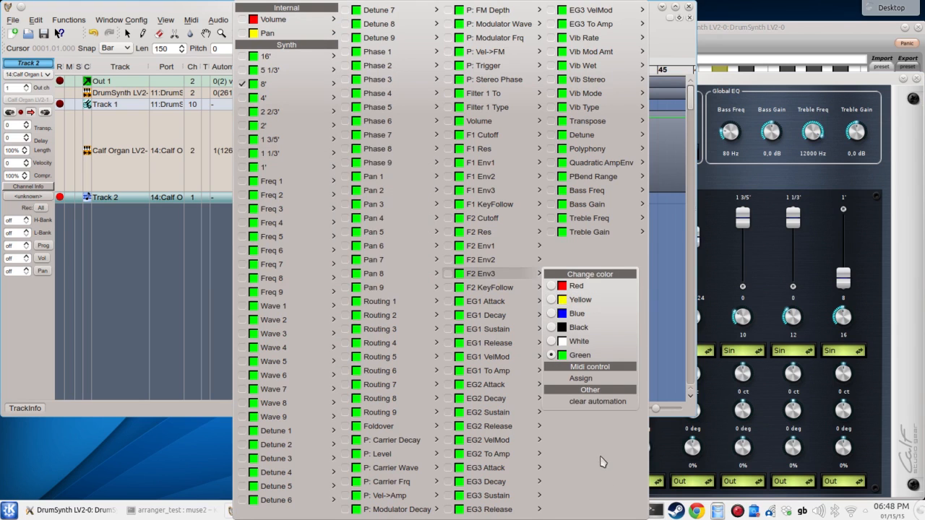
mouse_move(535, 443)
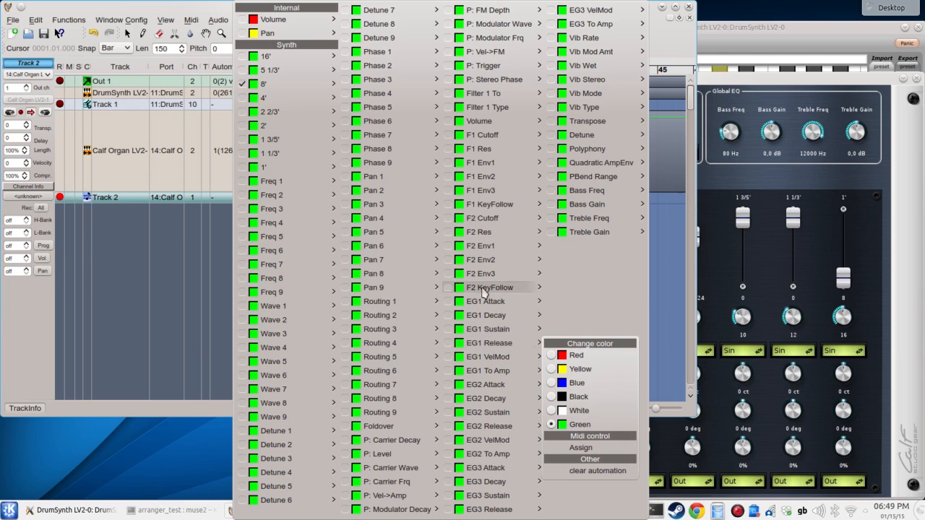
mouse_move(245, 20)
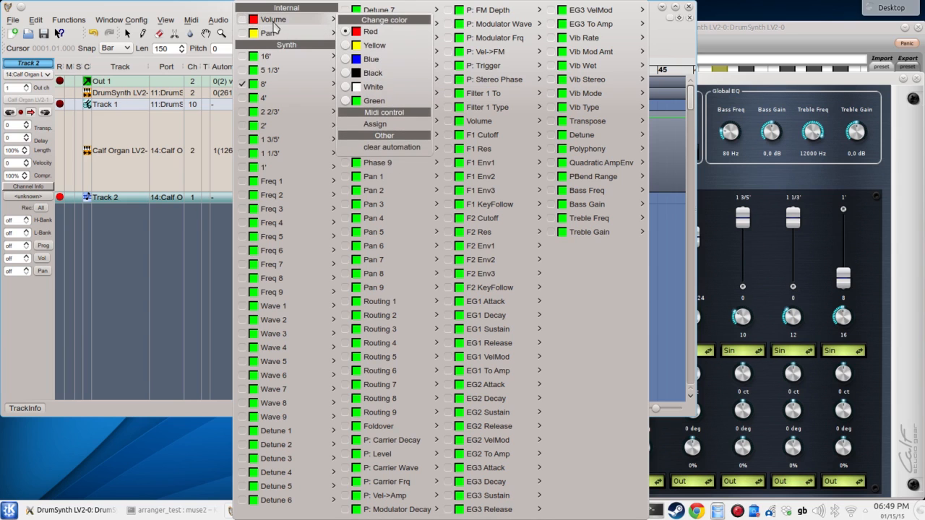
mouse_move(490, 26)
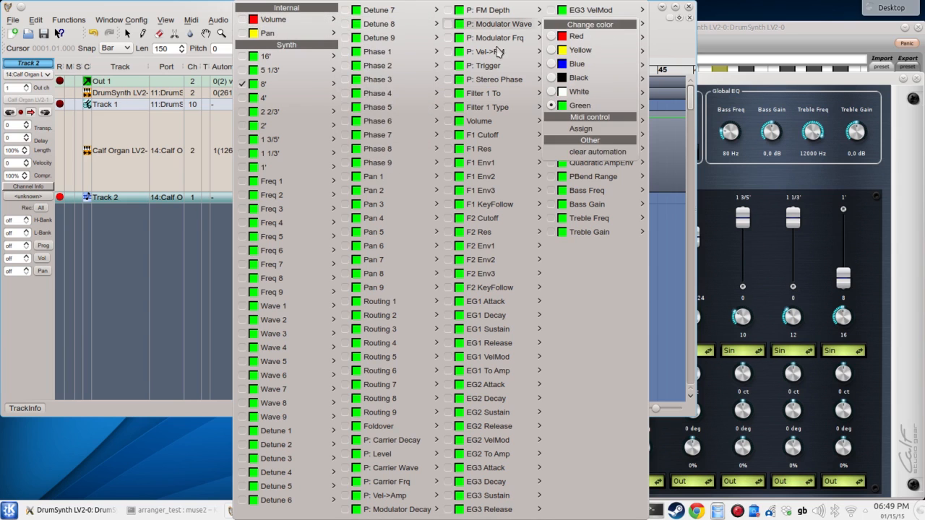
click(446, 127)
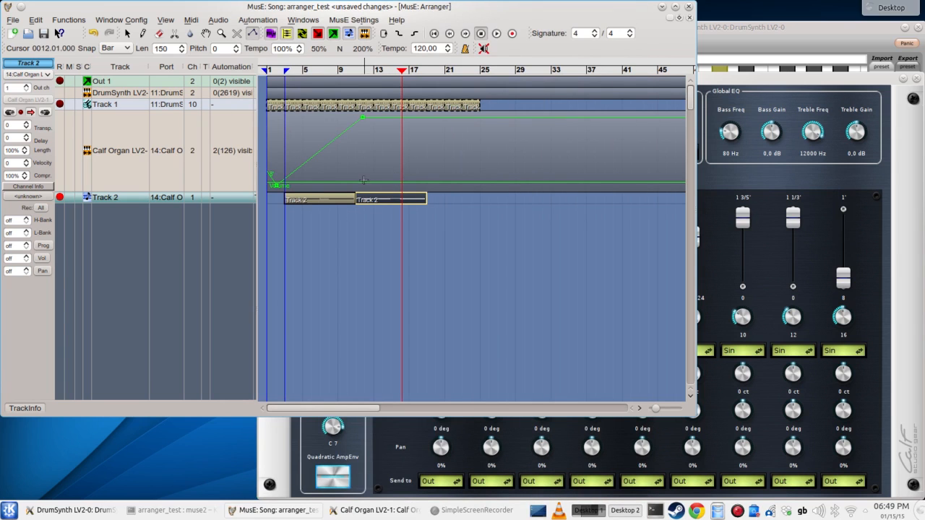
Colour the synth Volume curve blue and draw it with peaks near bars 2 and 8 and a dip near bar 6
click(229, 162)
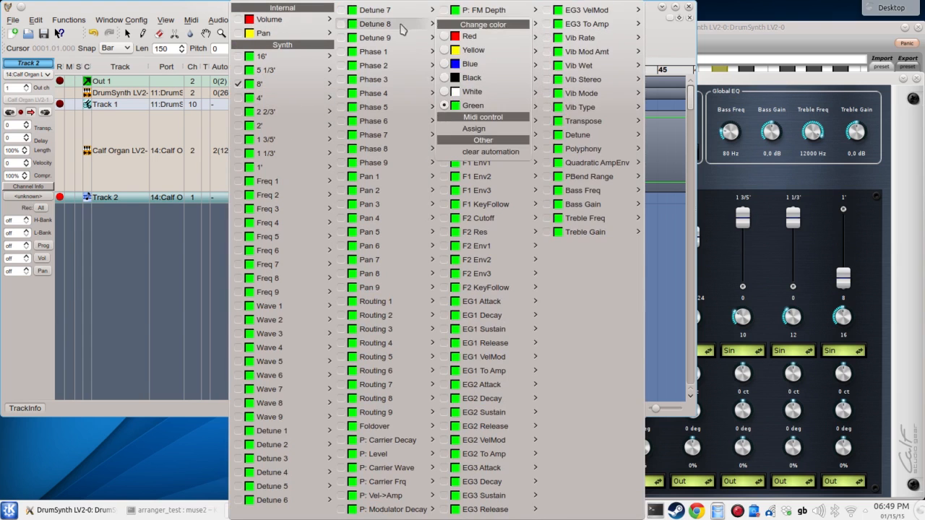
mouse_move(463, 163)
mouse_move(476, 128)
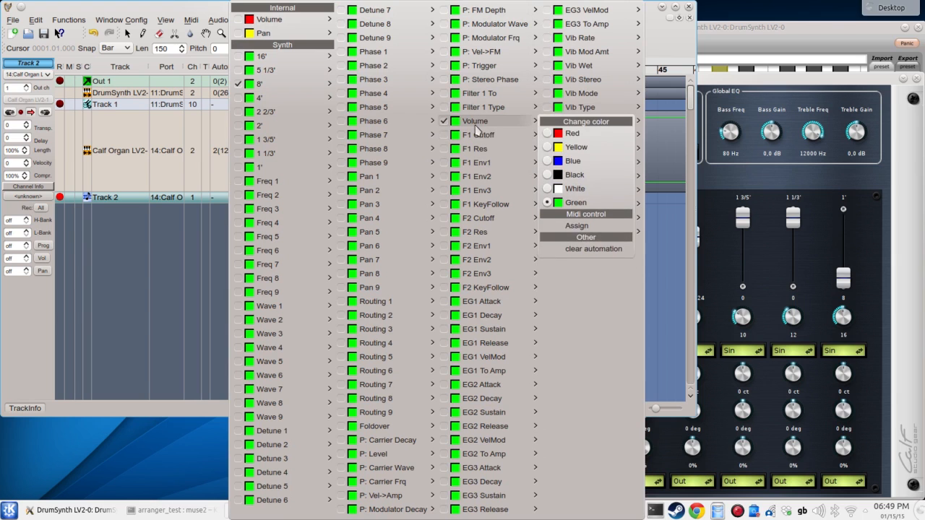
click(572, 164)
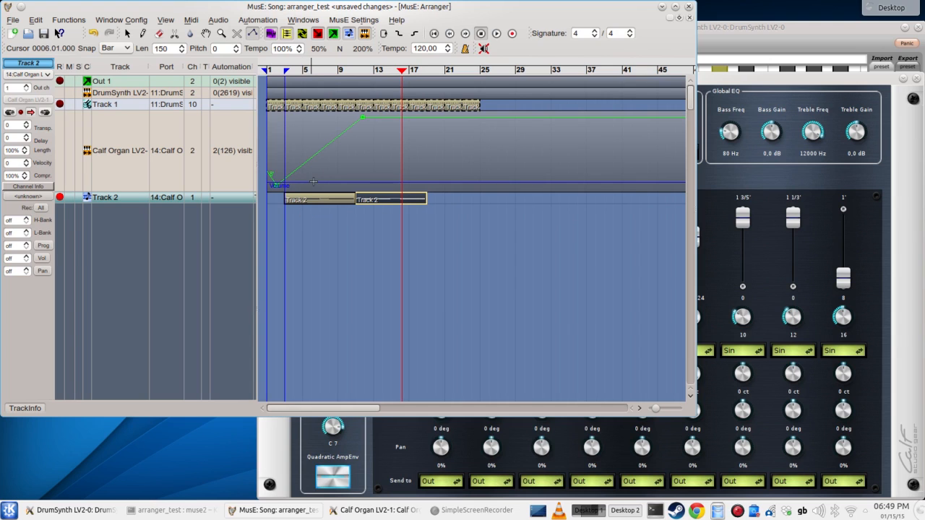
drag(313, 182, 329, 118)
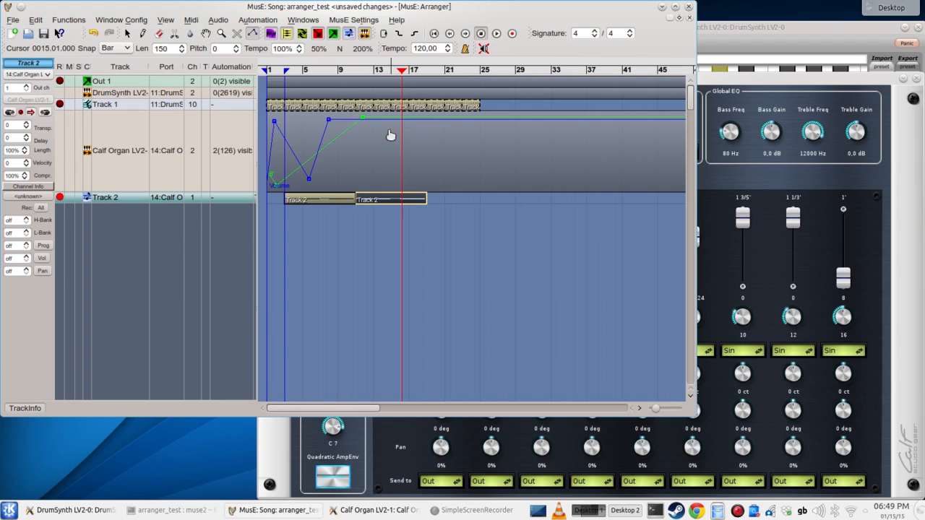
Play the song from the start, check the Volume knob in the Calf Organ window, and return to the Arranger
key(Home)
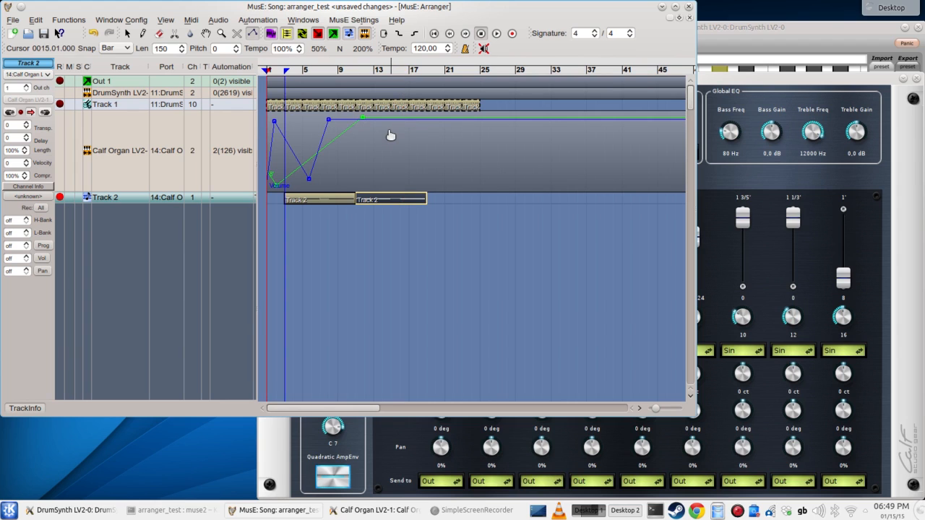
key(space)
click(756, 88)
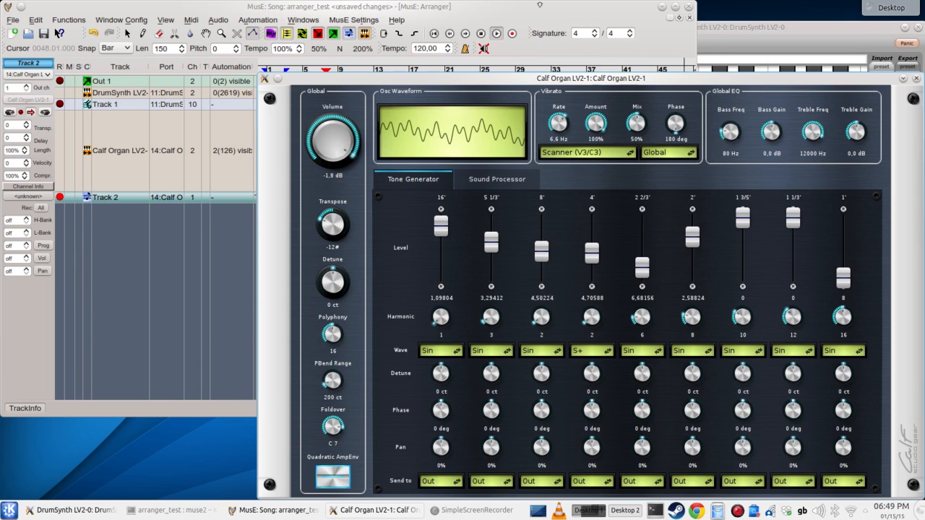
click(540, 5)
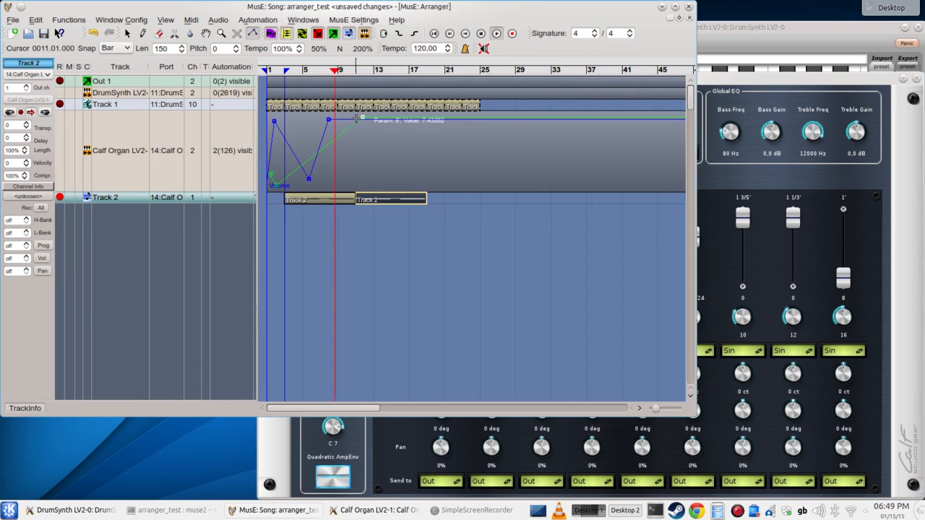
Add a lower 8' point of about 3.18 near bar 11 and lower Volume points near bars 8 and 14, and check the Calf Organ window
drag(355, 121, 354, 158)
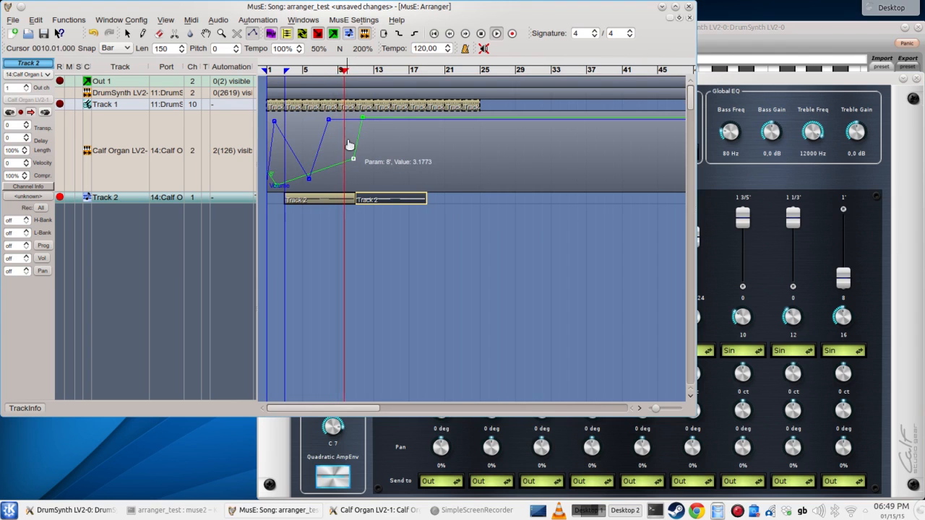
drag(384, 119, 384, 166)
drag(349, 136, 333, 157)
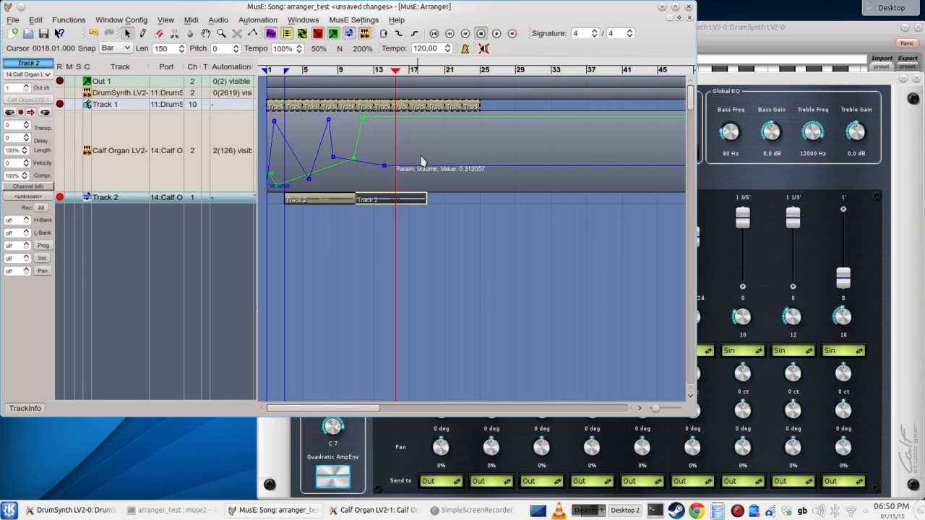
click(761, 84)
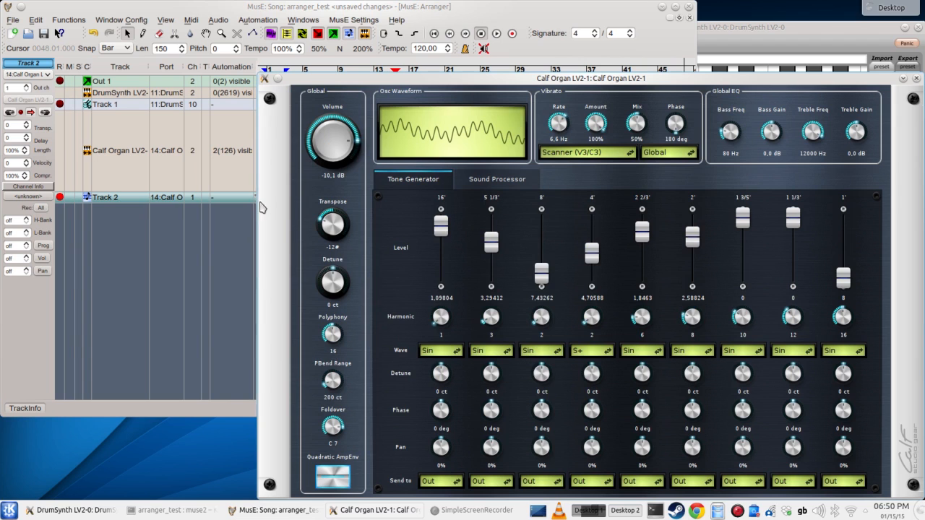
click(230, 230)
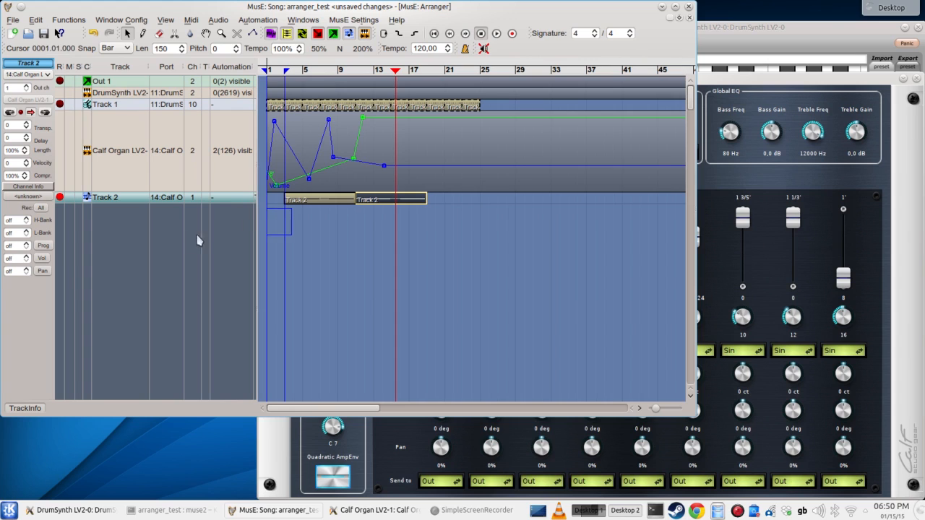
Insert the Calf Reverb LV2 effect into the first effect slot of the Calf Organ track, filtering the plugin list to LV2
drag(198, 235, 161, 212)
click(123, 149)
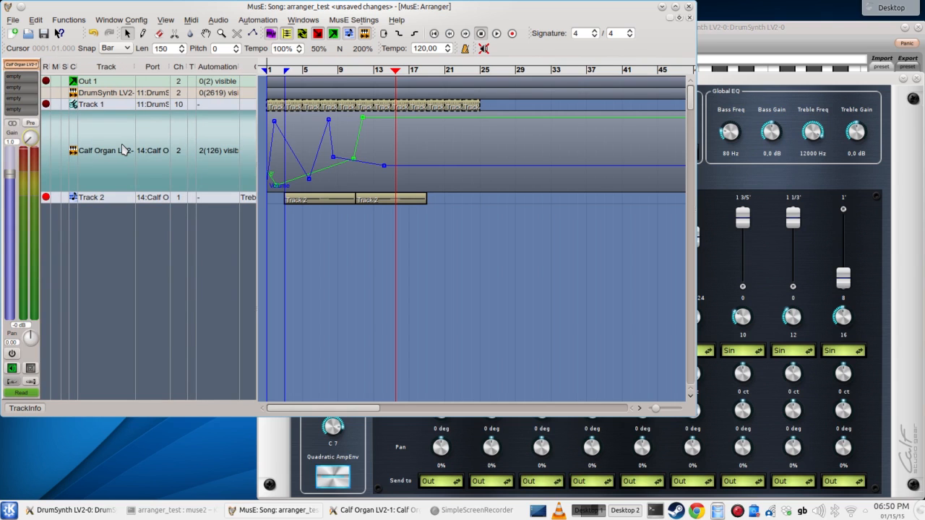
double_click(22, 78)
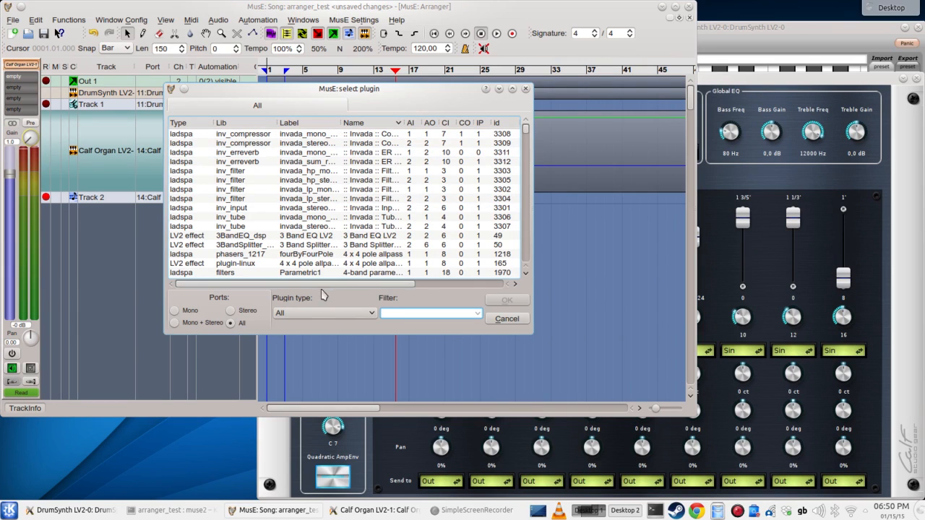
click(302, 316)
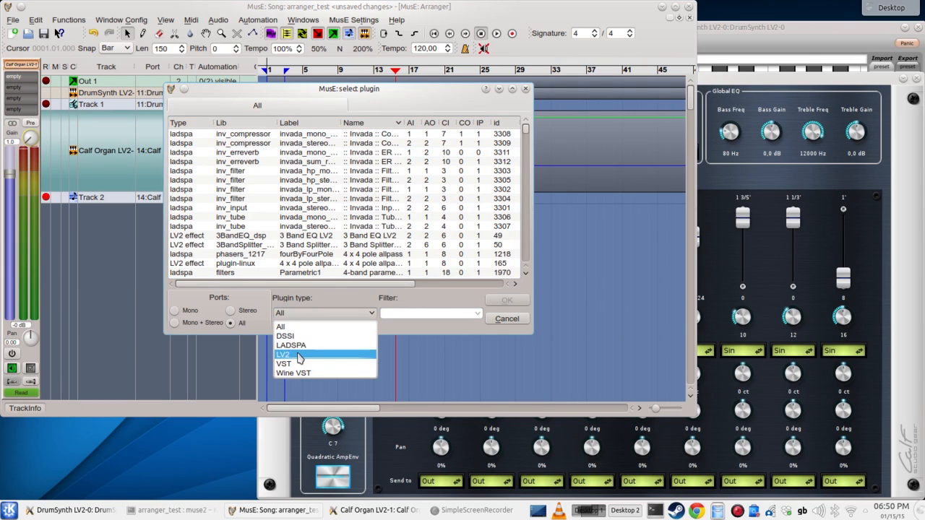
click(300, 356)
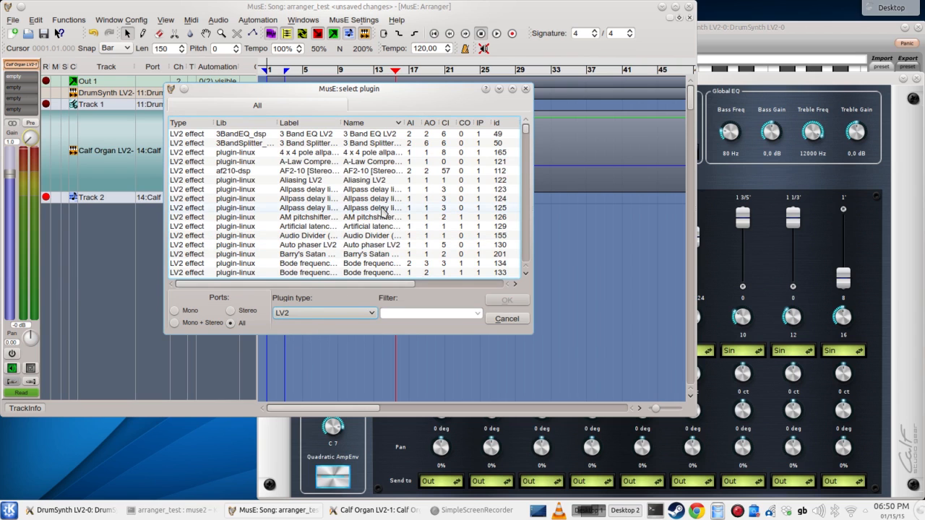
scroll(383, 211, down, 2)
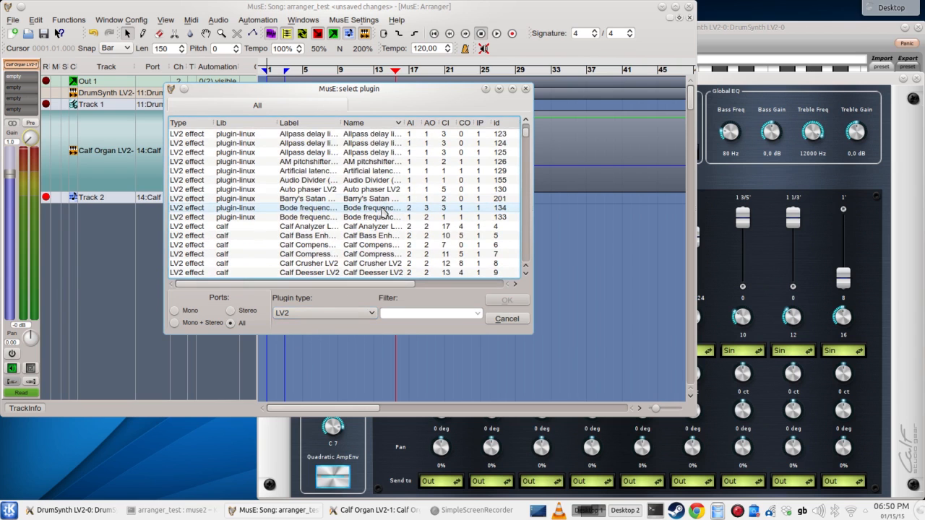
scroll(383, 211, down, 1)
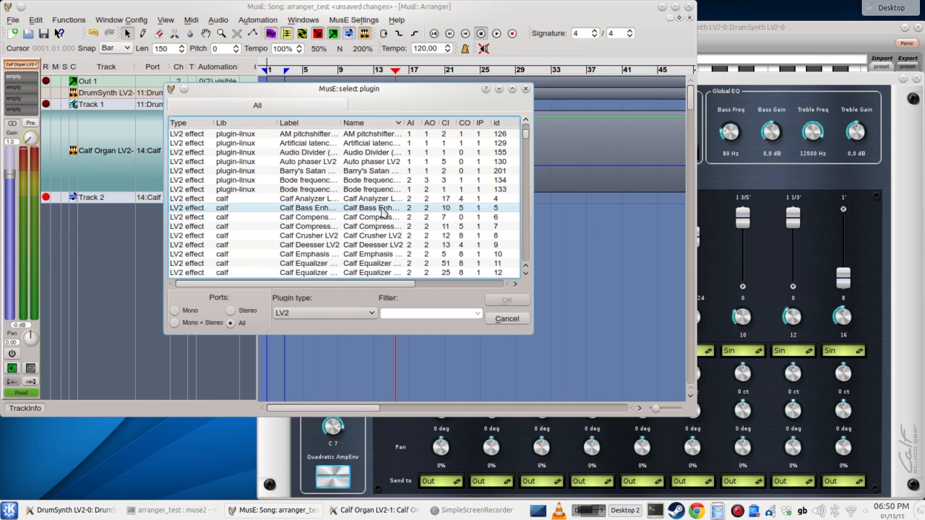
scroll(383, 211, down, 3)
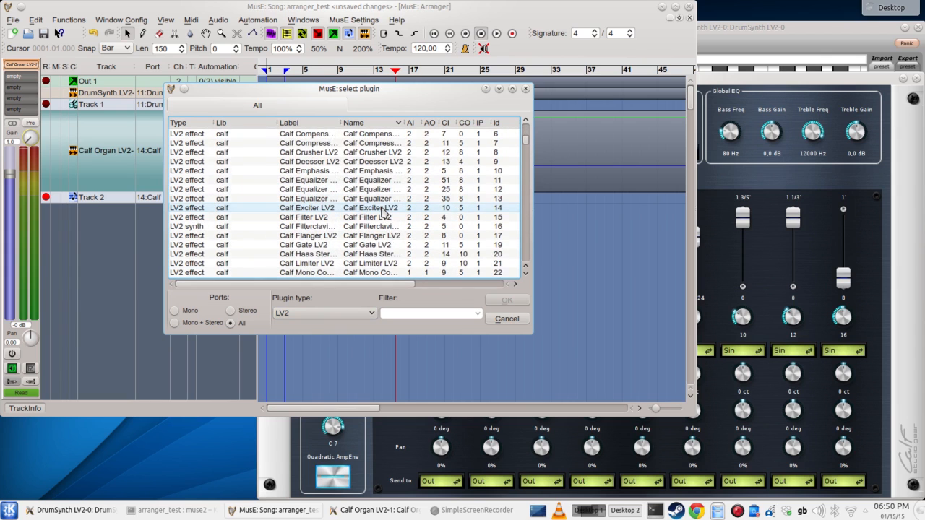
scroll(383, 211, down, 3)
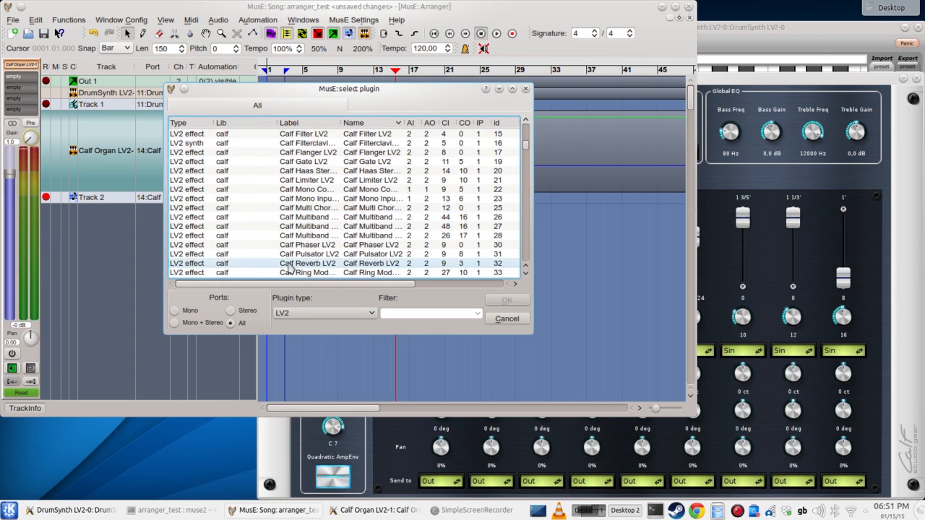
double_click(289, 265)
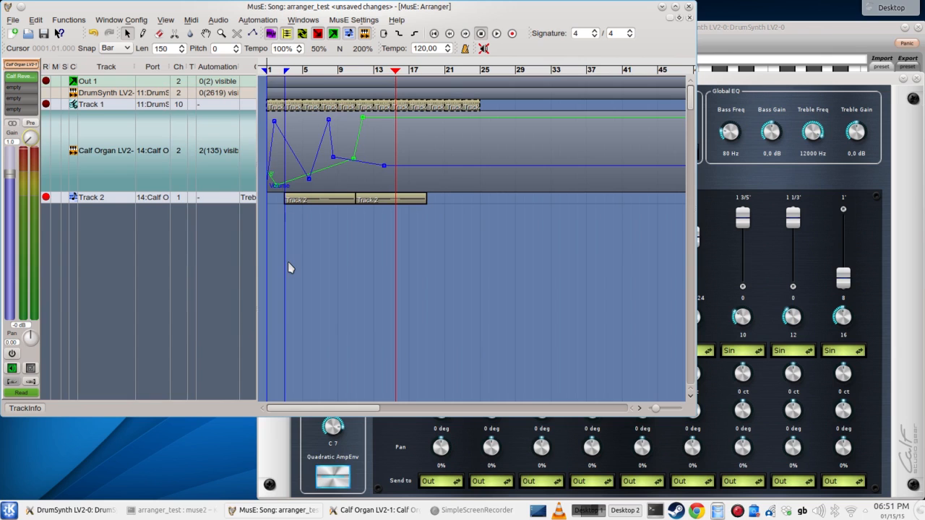
Play the song from bar 3 and lower the synth Volume curve's points near bars 2 and 8
click(286, 70)
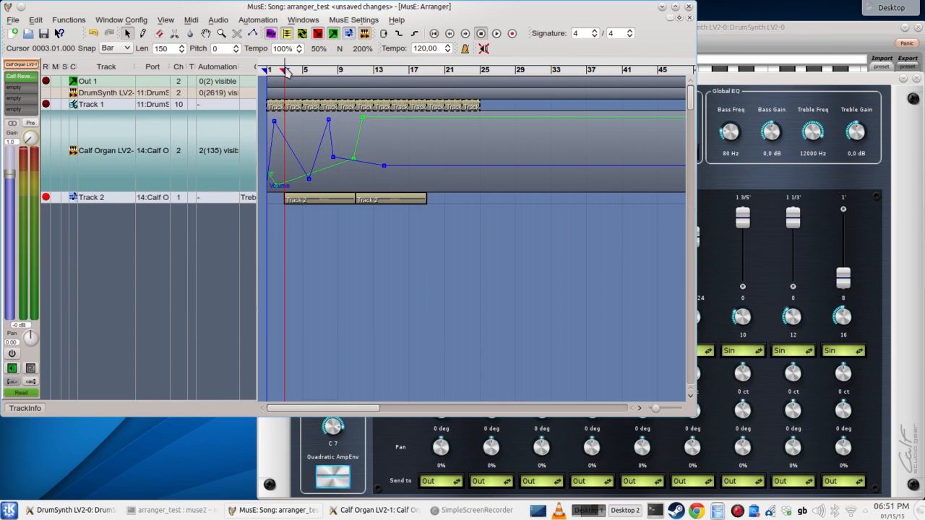
key(space)
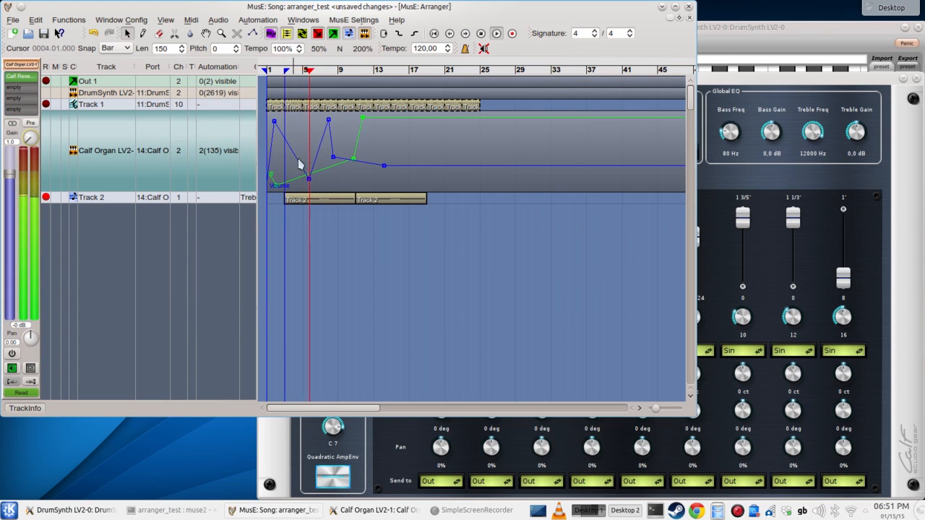
click(253, 34)
drag(329, 120, 325, 167)
drag(274, 121, 277, 169)
drag(333, 156, 334, 171)
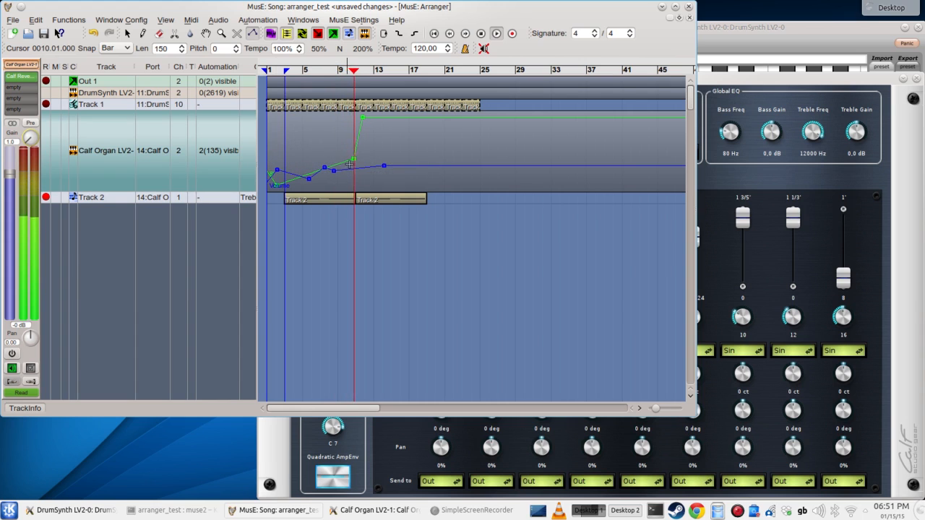
Clear all automation events of the synth Volume parameter on the Calf Organ track
click(222, 153)
mouse_move(477, 246)
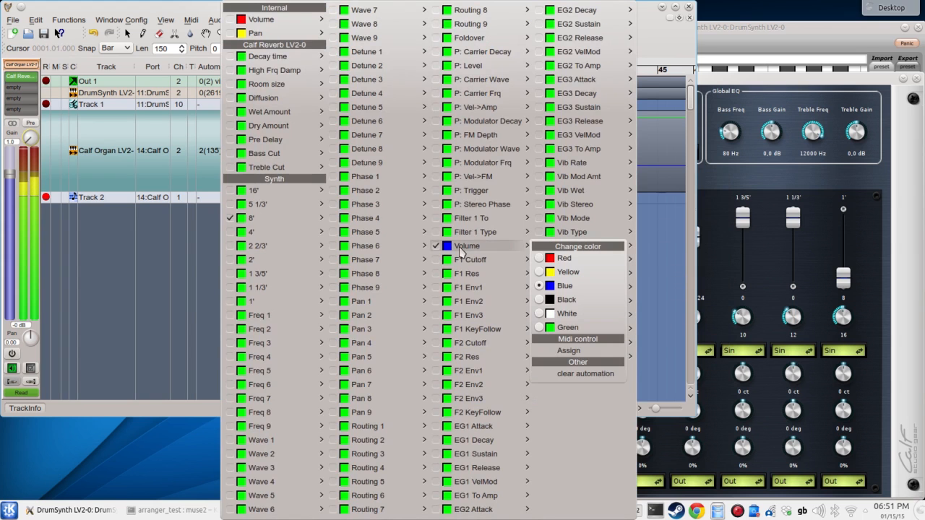
click(557, 374)
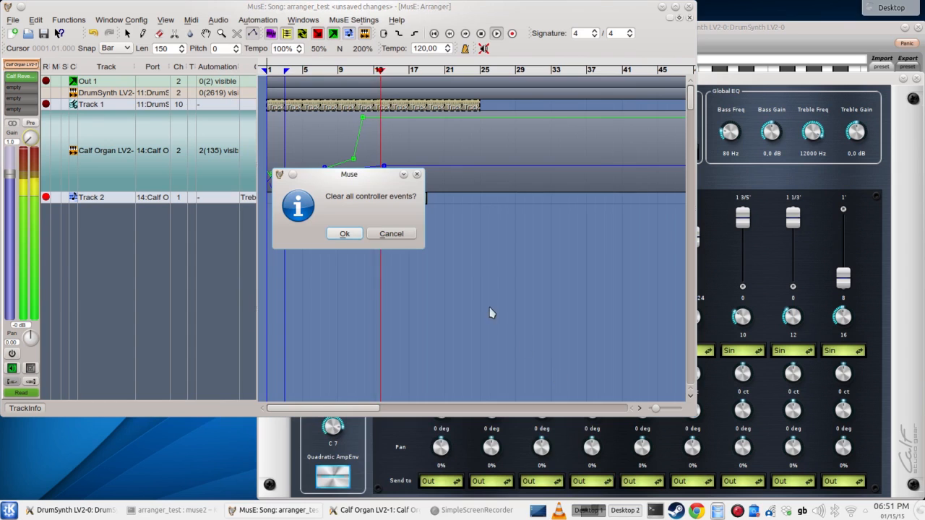
click(344, 236)
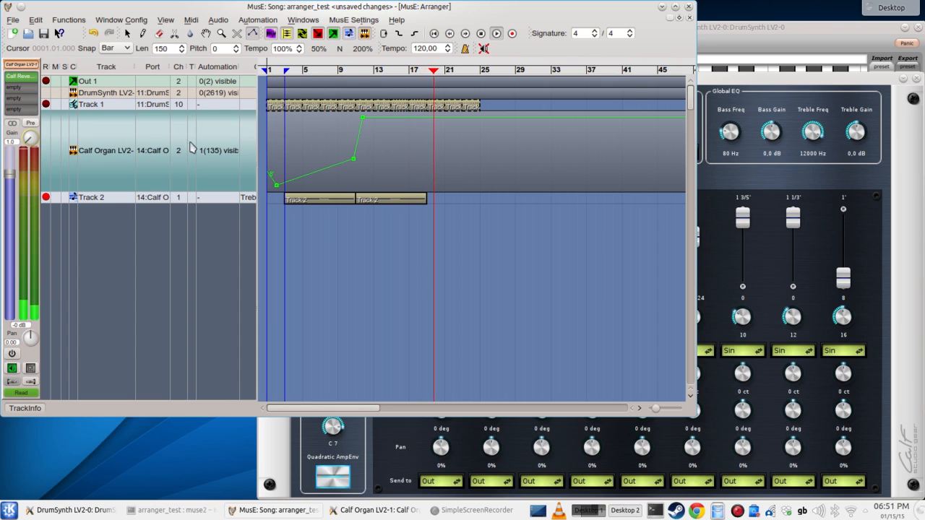
Show the Calf Reverb's Wet Amount as an automation curve on the Calf Organ track and stop playback
click(220, 150)
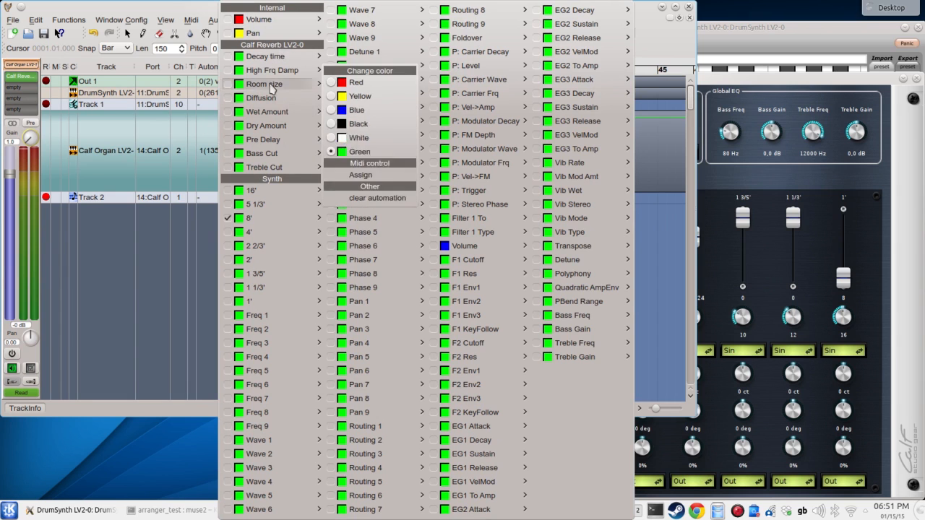
mouse_move(268, 159)
mouse_move(279, 62)
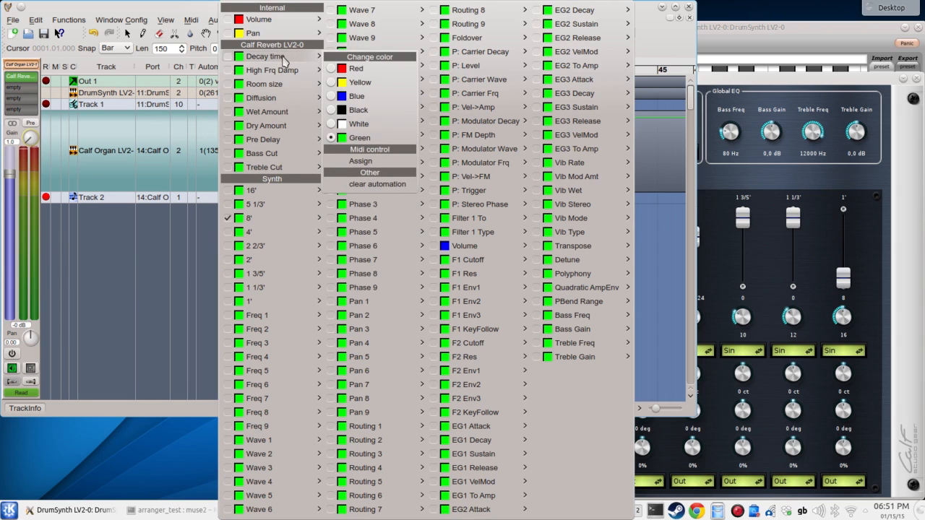
mouse_move(237, 85)
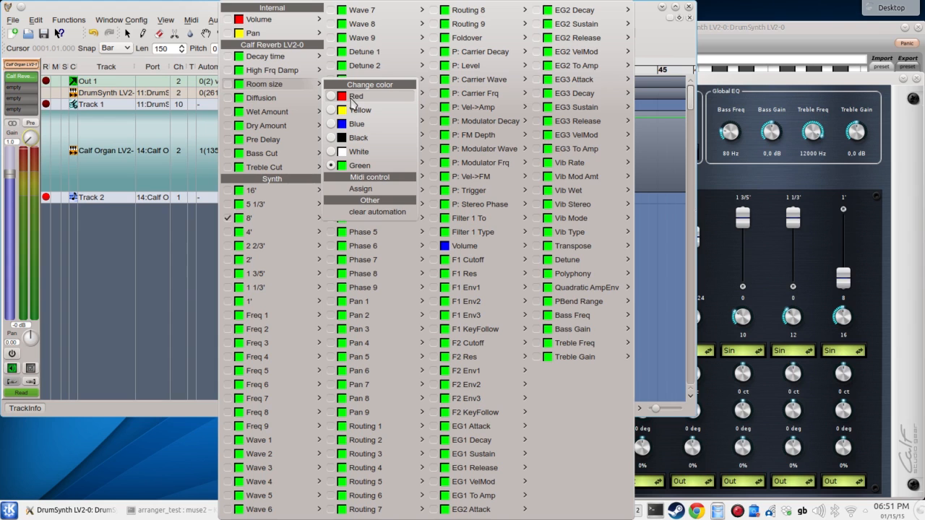
mouse_move(237, 114)
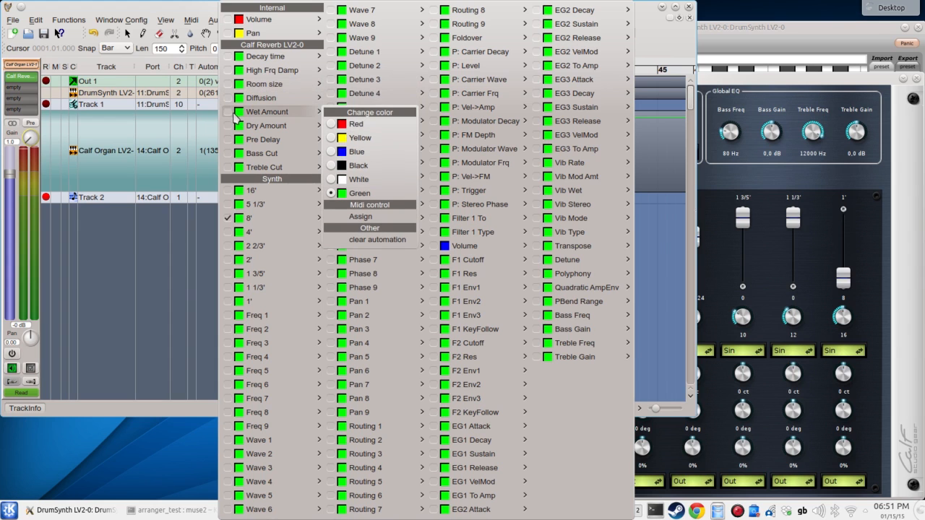
click(229, 114)
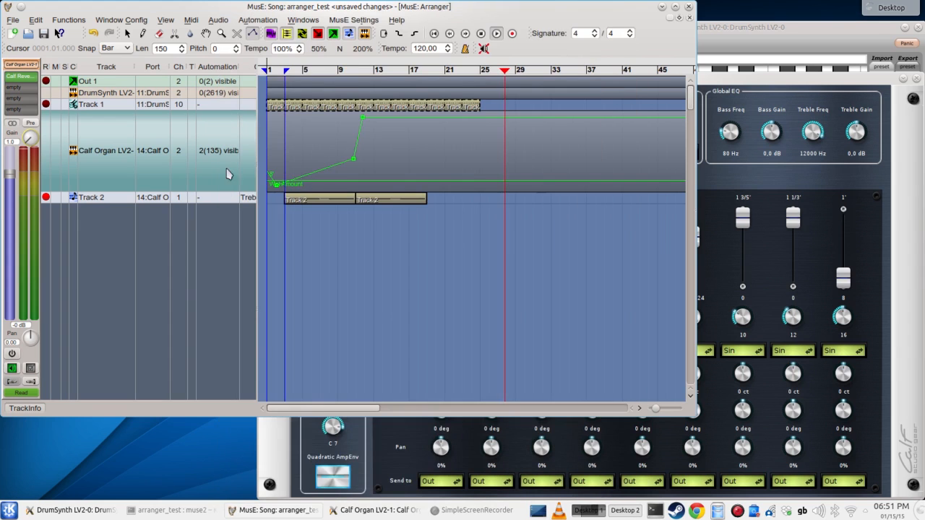
key(space)
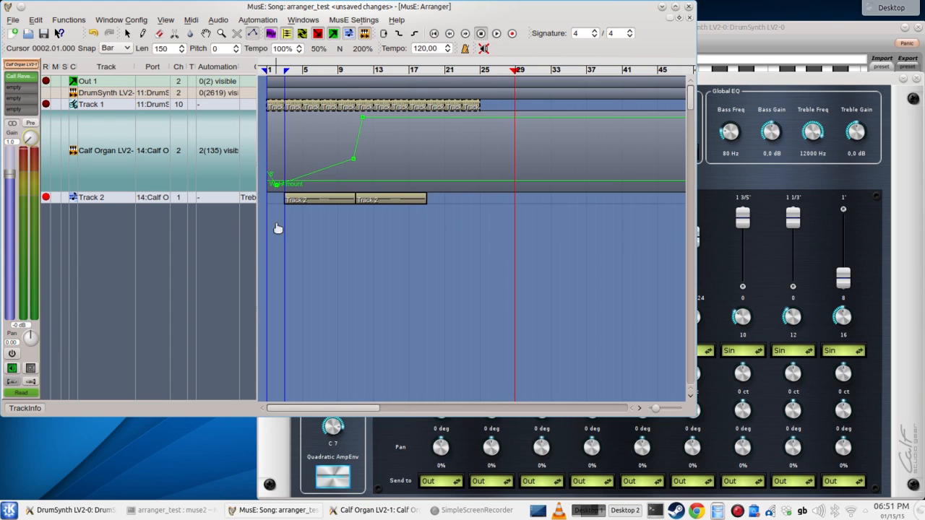
Colour the Wet Amount curve white and add a point of about 1.91 near bar 19
click(218, 150)
mouse_move(274, 112)
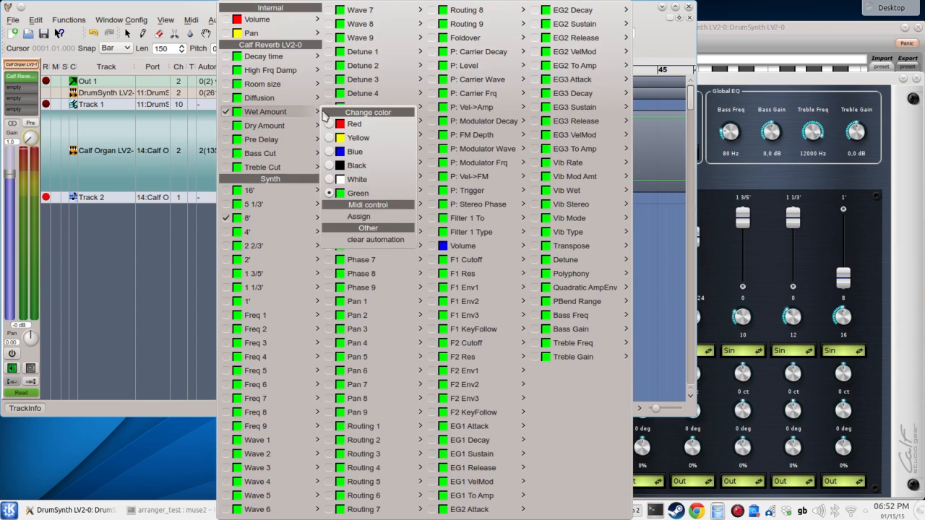
click(352, 180)
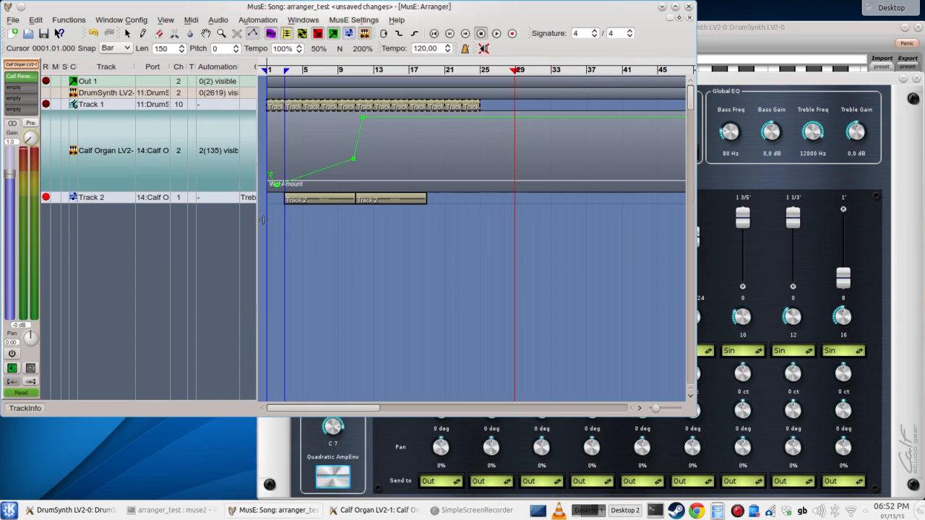
drag(358, 179, 425, 114)
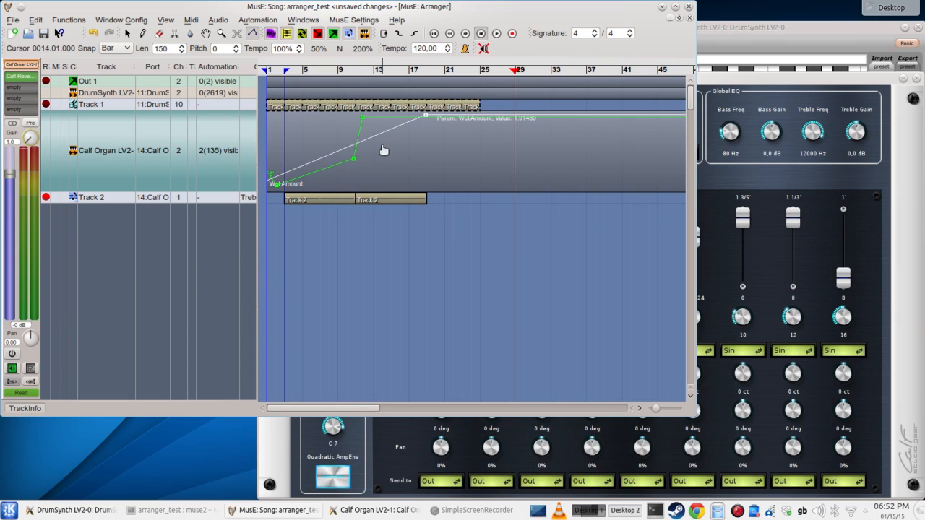
Play the song from near bar 3, watch the Wet Amount knob in the Calf Reverb window, and return to the Arranger
click(280, 75)
key(space)
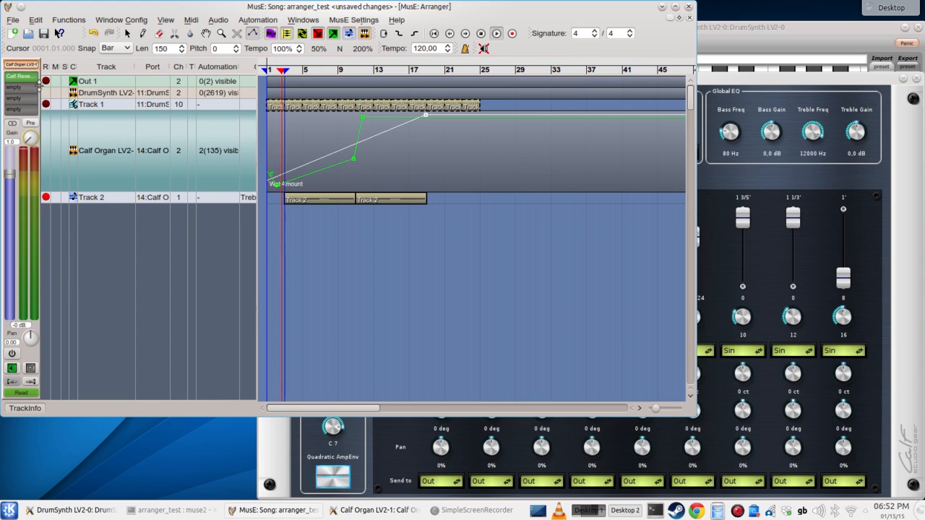
double_click(20, 78)
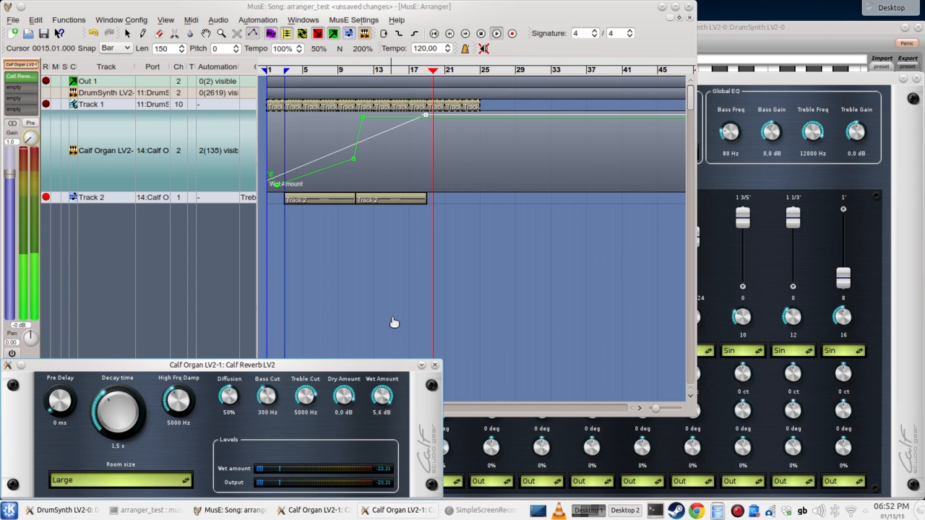
click(355, 272)
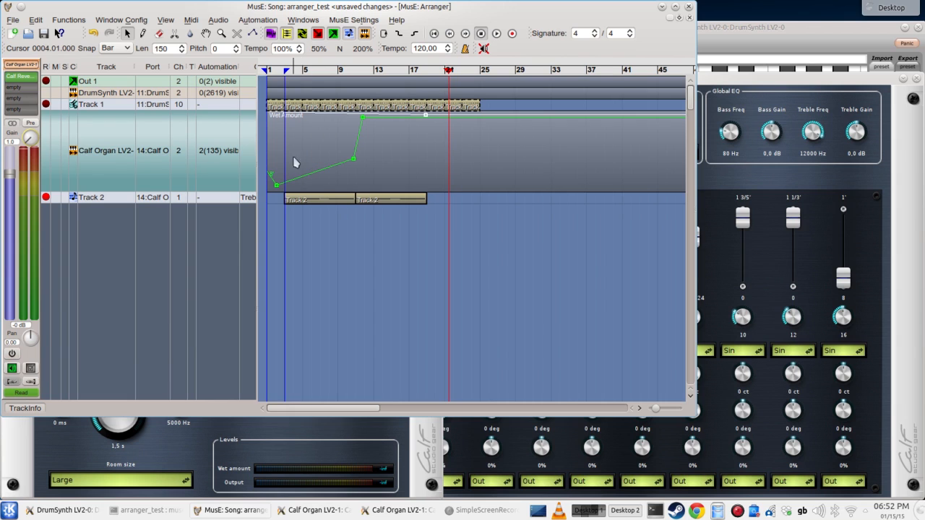
Add a Wet Amount point at the bottom of the lane near bar 2 and play the song from bar 3
key(Home)
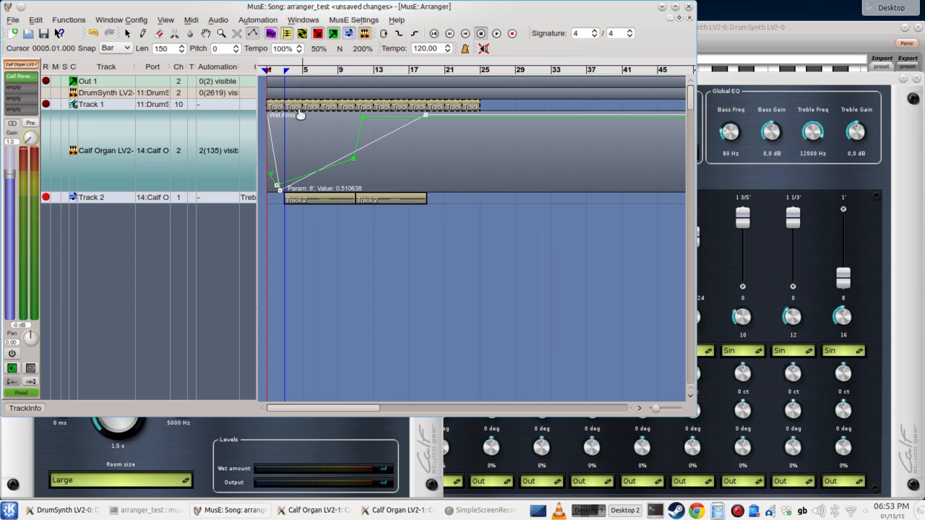
click(294, 69)
click(287, 70)
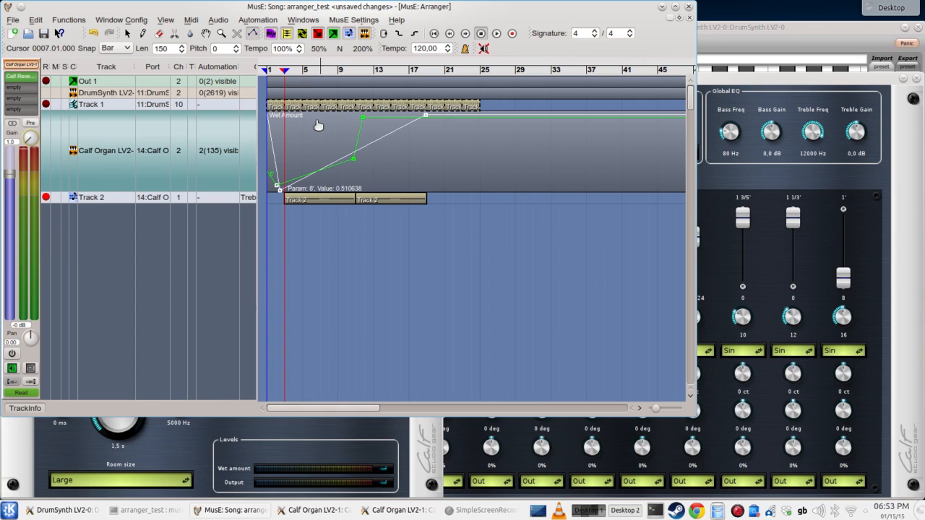
key(space)
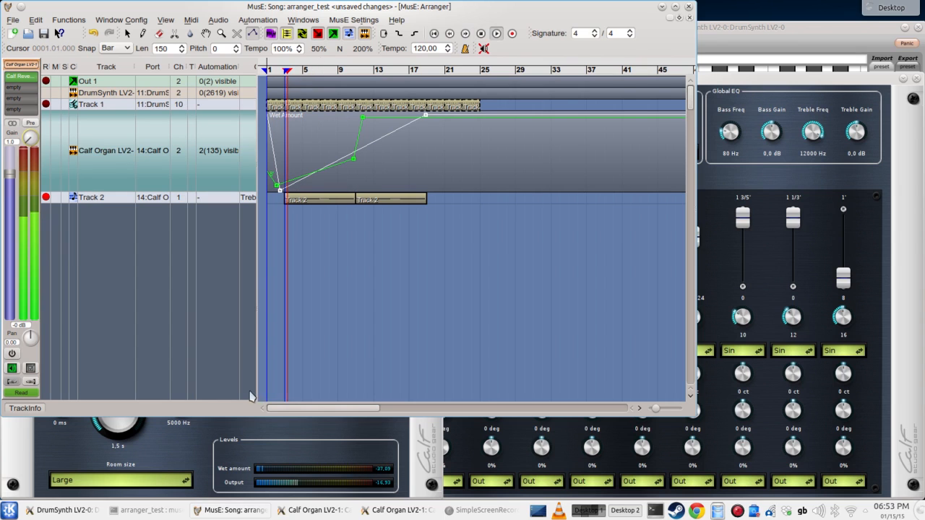
Lower the Calf Reverb's Dry Amount to about -19.1 dB, replay from near bar 2, and check the reverb window
click(263, 430)
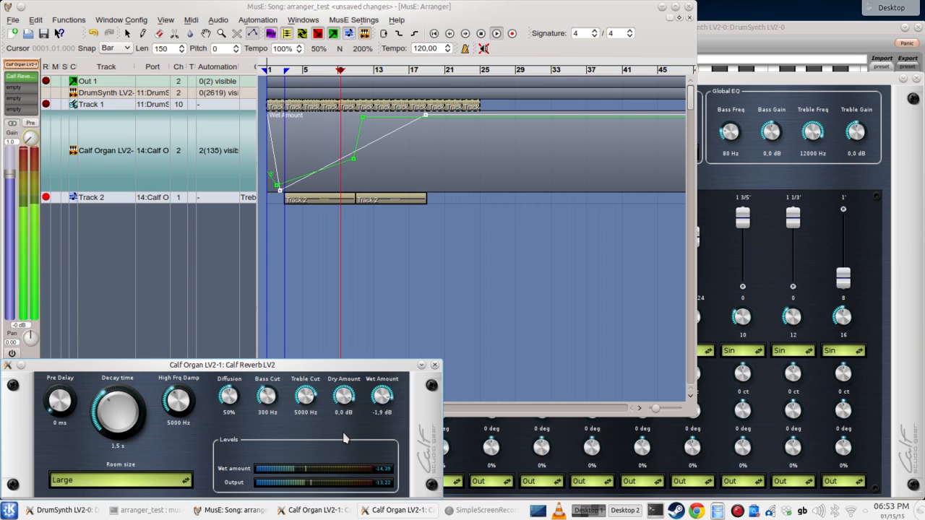
scroll(347, 399, down, 5)
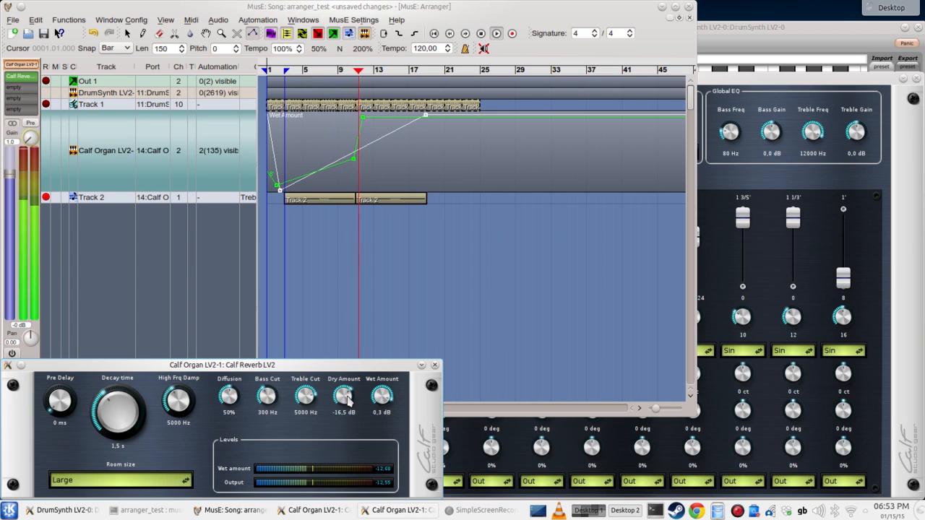
click(275, 72)
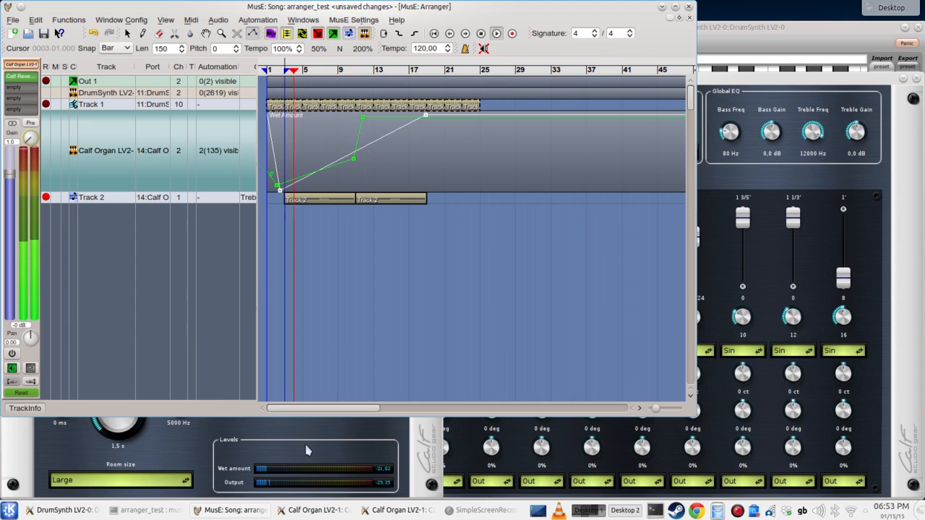
click(323, 432)
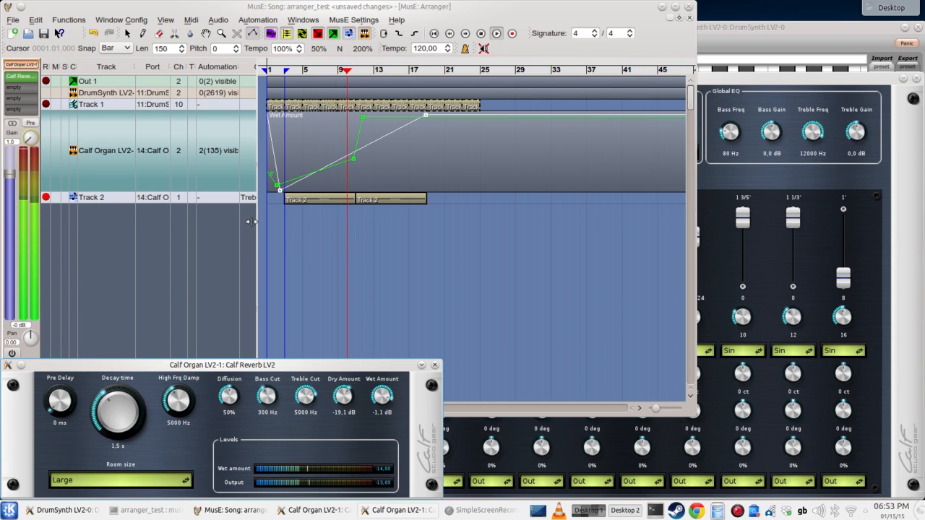
click(300, 246)
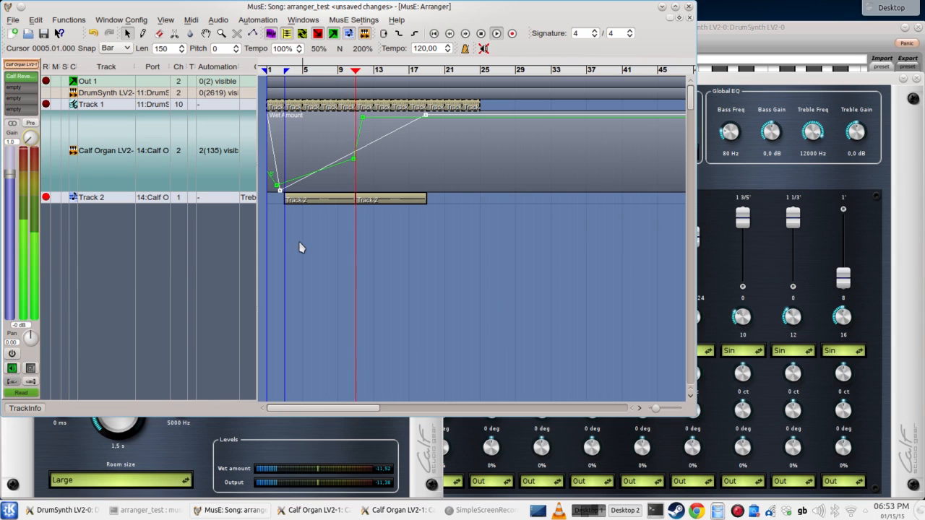